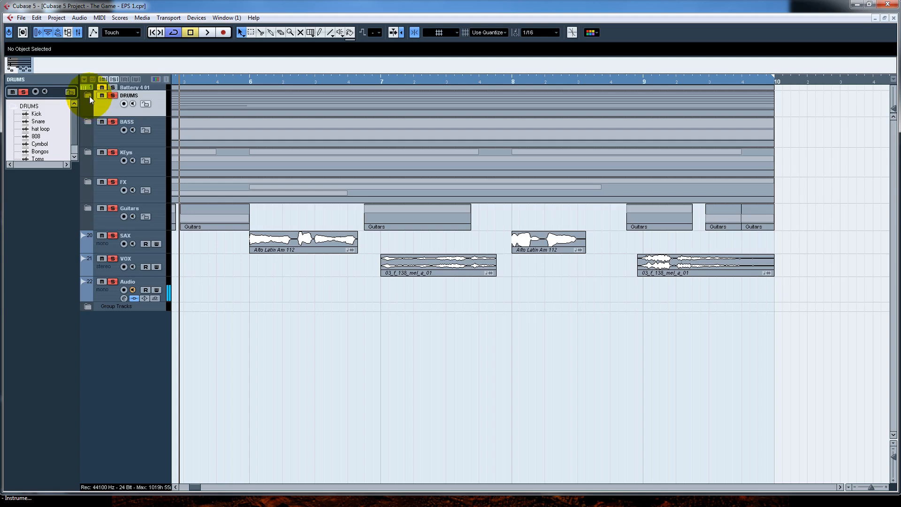
Step: Expand the DRUMS folder track to show its tracks and adjust the height of the Battery 4 01 track
left_click(128, 89)
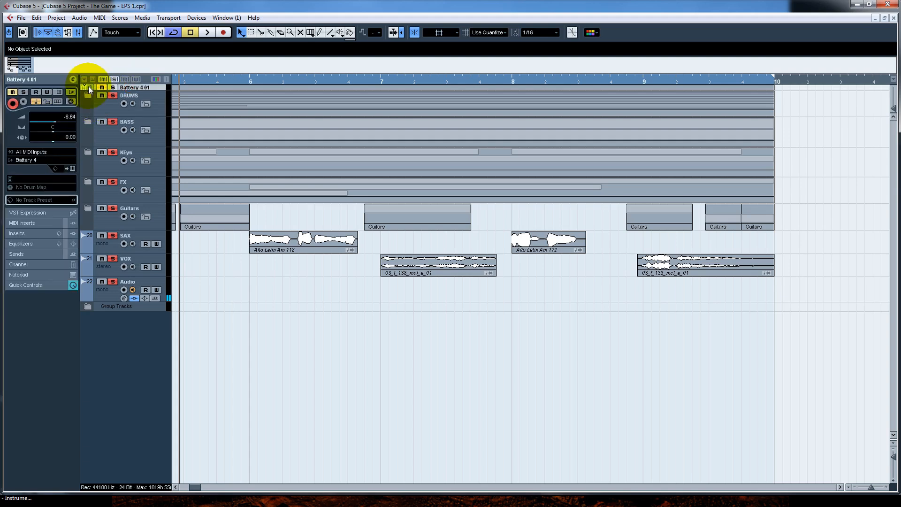
left_click_drag(144, 89, 148, 133)
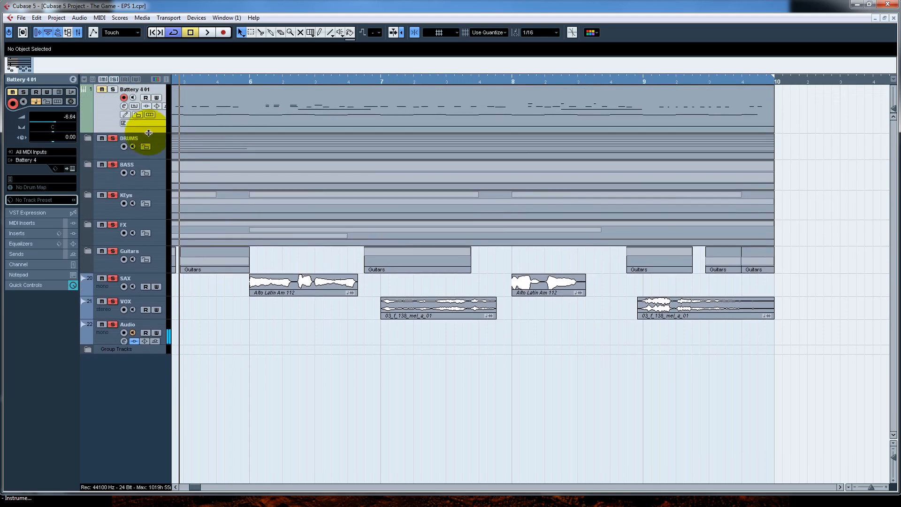
left_click(88, 138)
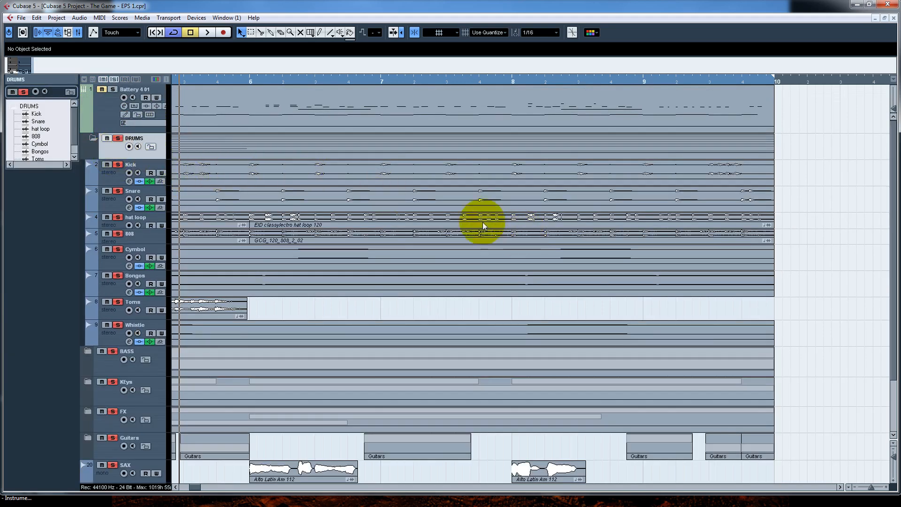
left_click(103, 103)
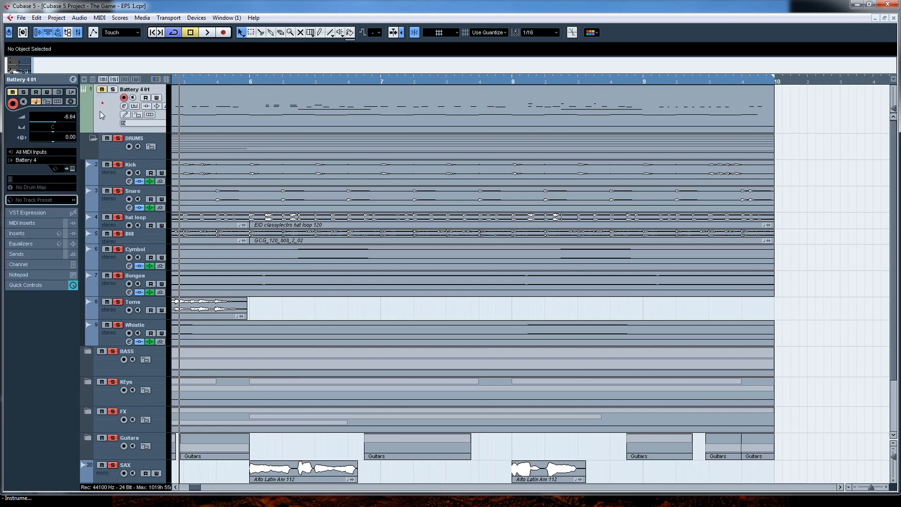
left_click_drag(93, 132, 99, 96)
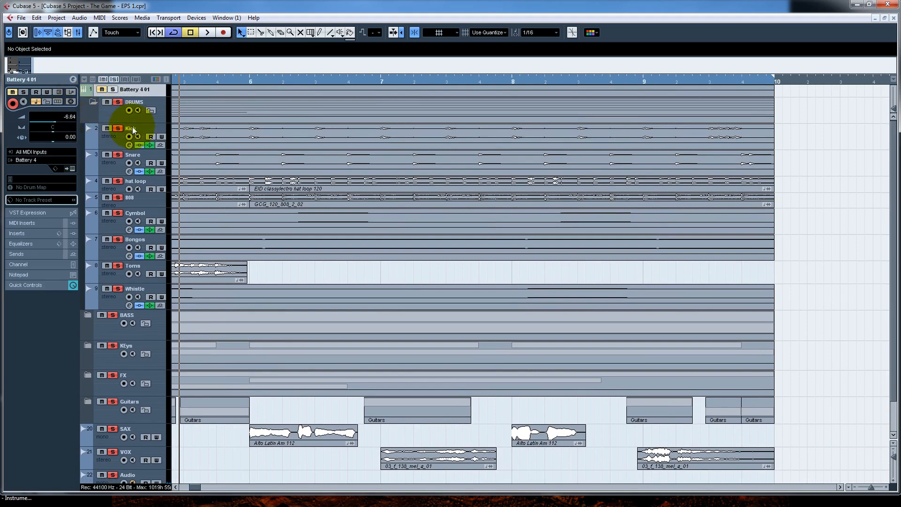
Step: Clear the existing solos and solo only the Audio and Kick tracks
left_click(113, 89)
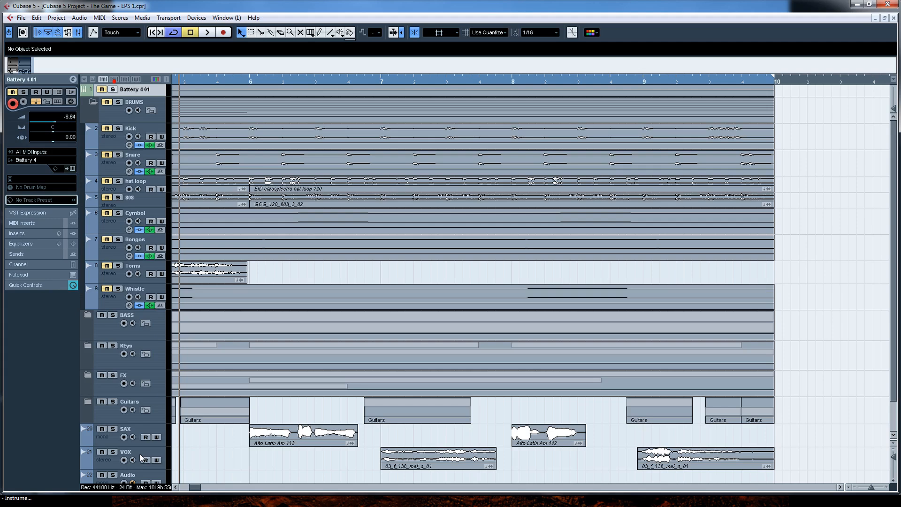
left_click(113, 475)
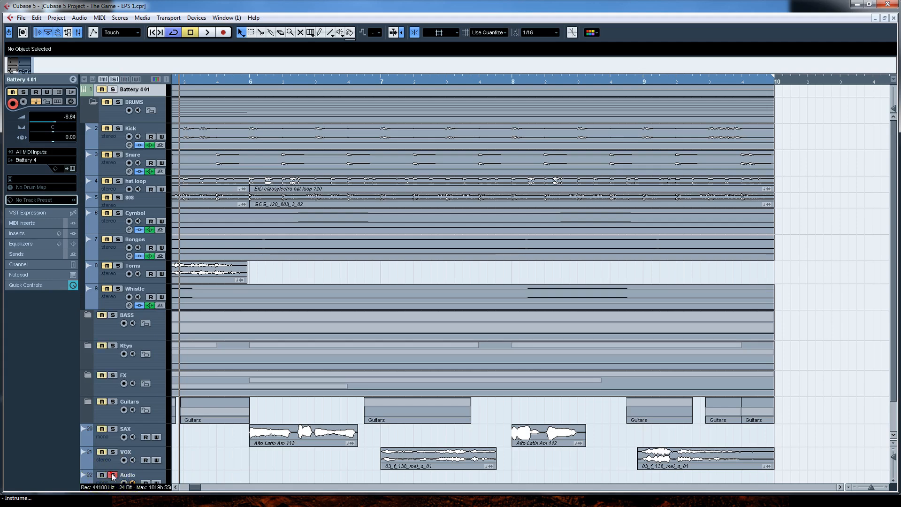
left_click(118, 128)
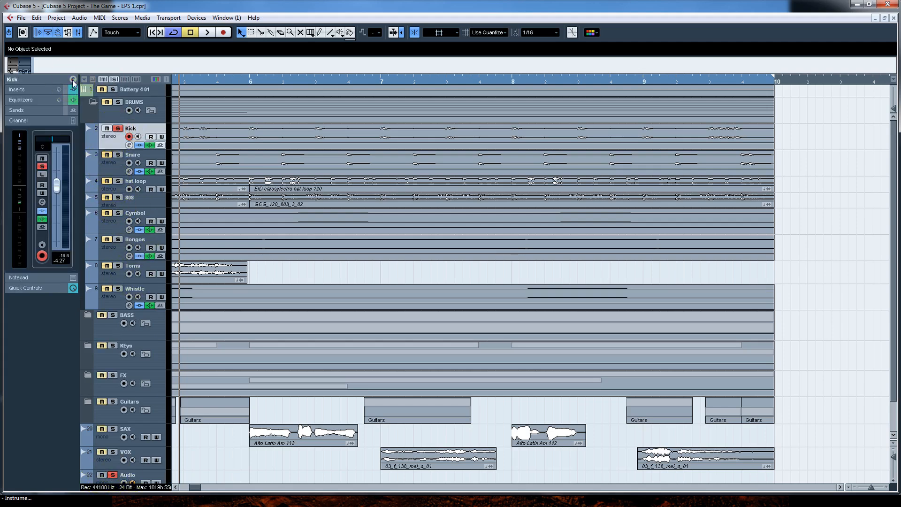
Step: Open the Kick track's channel settings, place the window clear of the track list, and start playback
left_click(73, 79)
left_click_drag(594, 97, 395, 81)
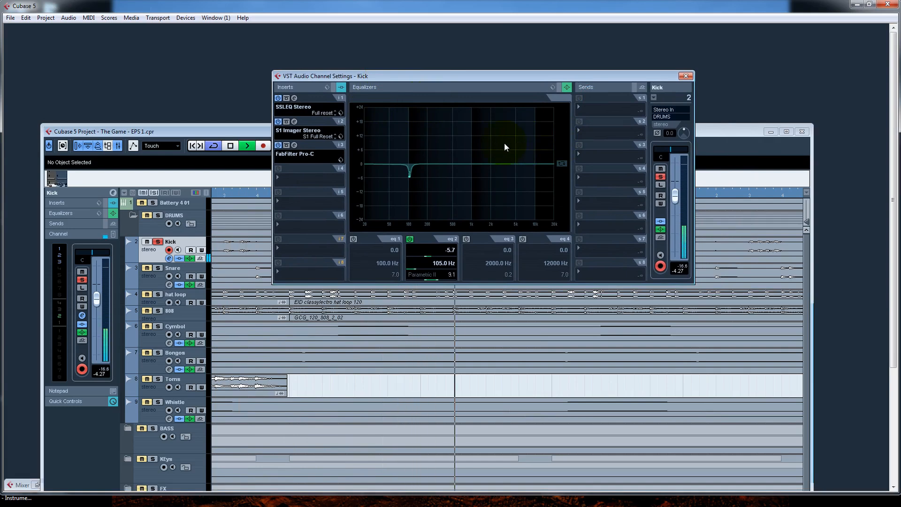
left_click_drag(364, 75, 364, 72)
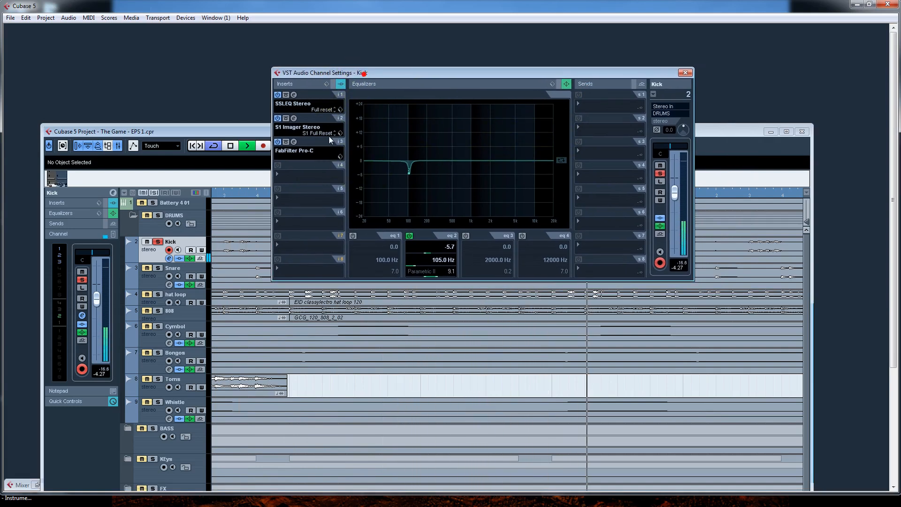
Step: Audition the Kick's S1 Imager by raising its width to 1.05 and returning it to 0.00, closing the plug-in
left_click(294, 119)
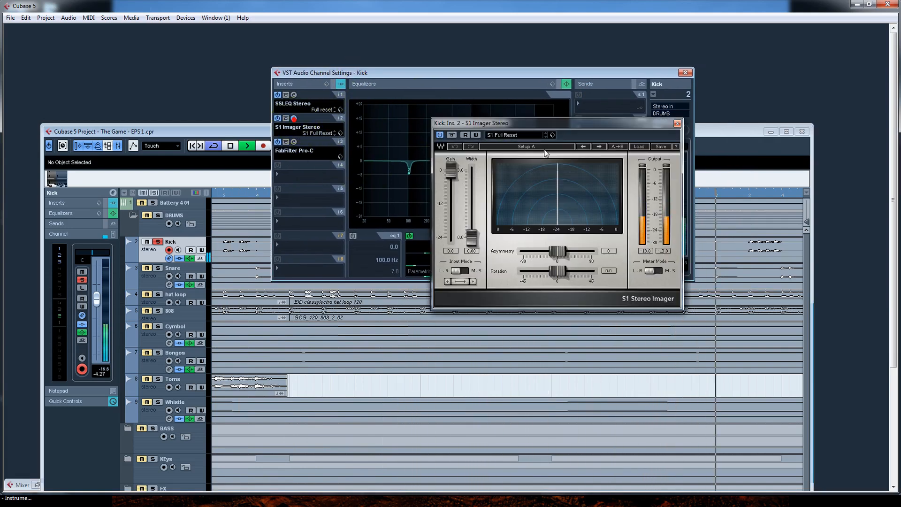
left_click_drag(557, 125, 559, 93)
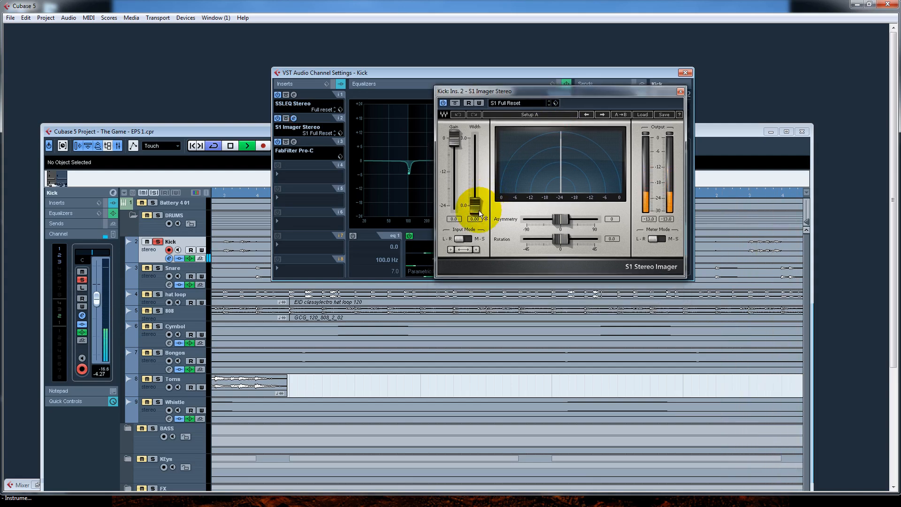
left_click_drag(474, 203, 474, 170)
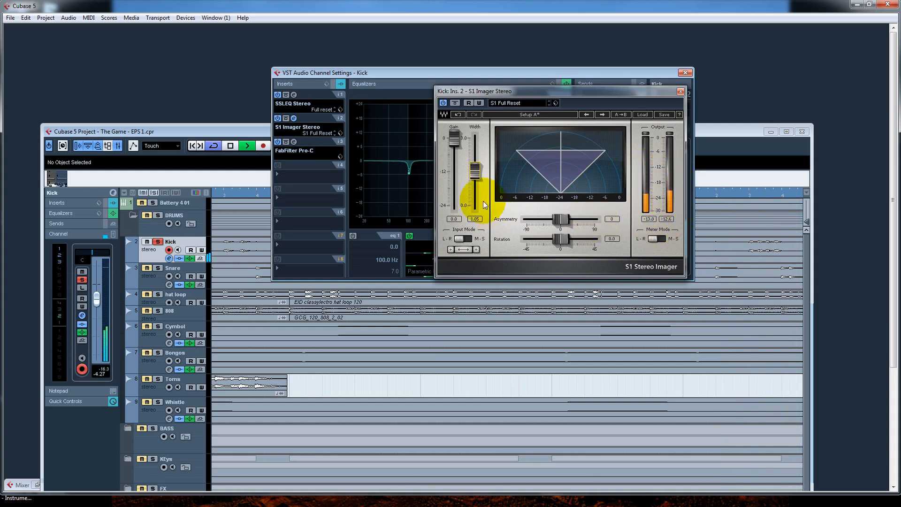
left_click_drag(475, 170, 474, 205)
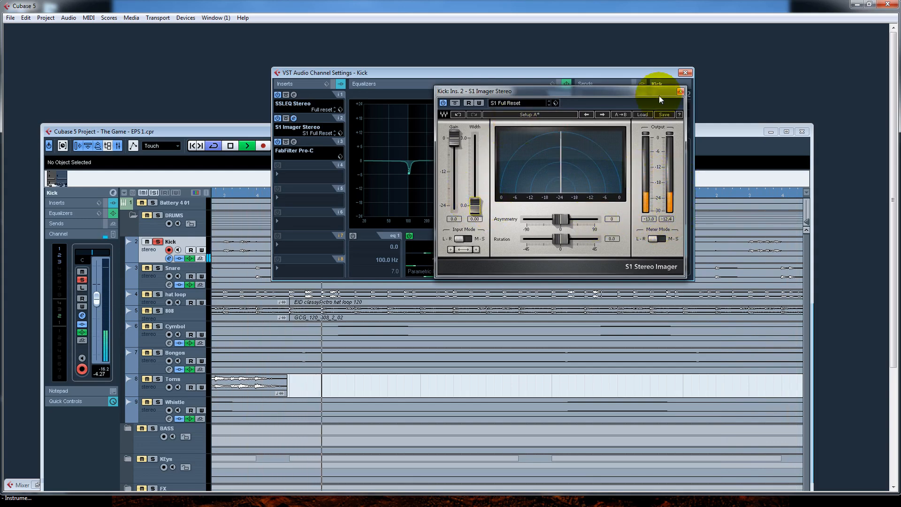
left_click(681, 91)
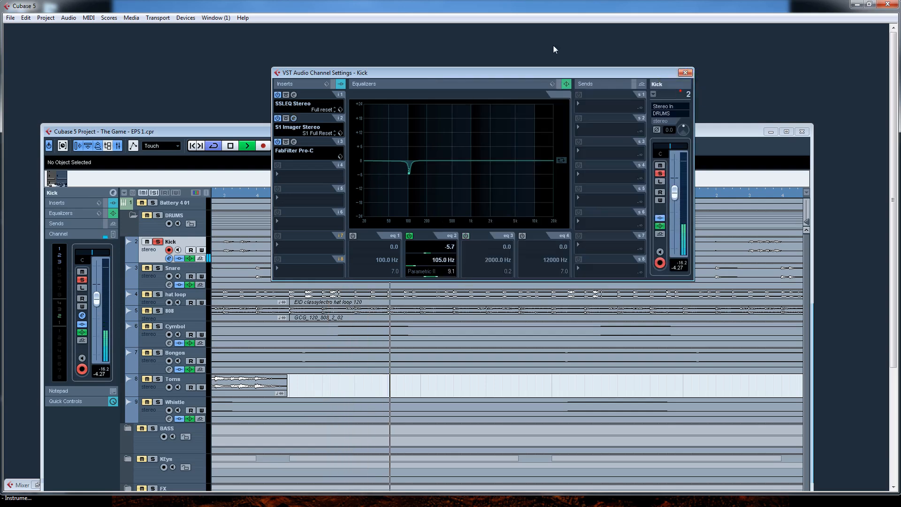
Step: Examine the threshold, ratio and attack settings of the Kick's FabFilter Pro-C compressor, closing it when done
left_click(293, 141)
left_click_drag(479, 75, 465, 47)
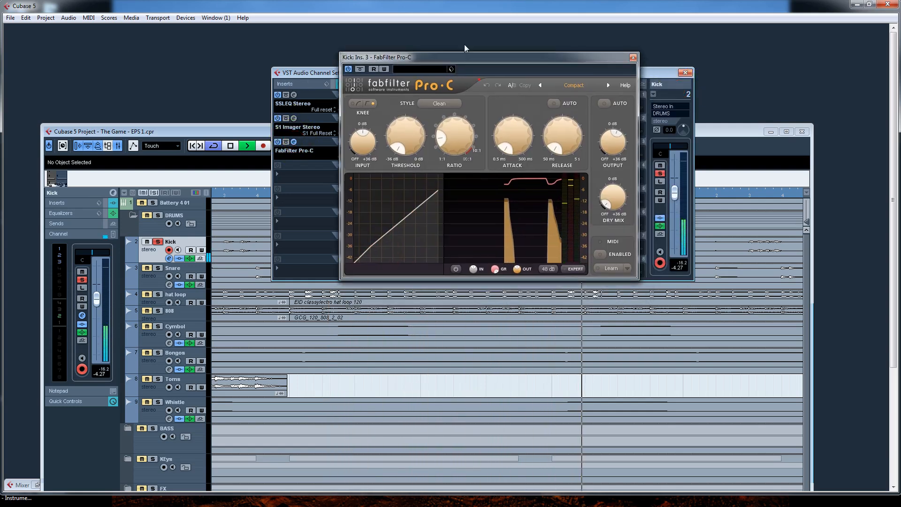
left_click_drag(385, 112, 384, 139)
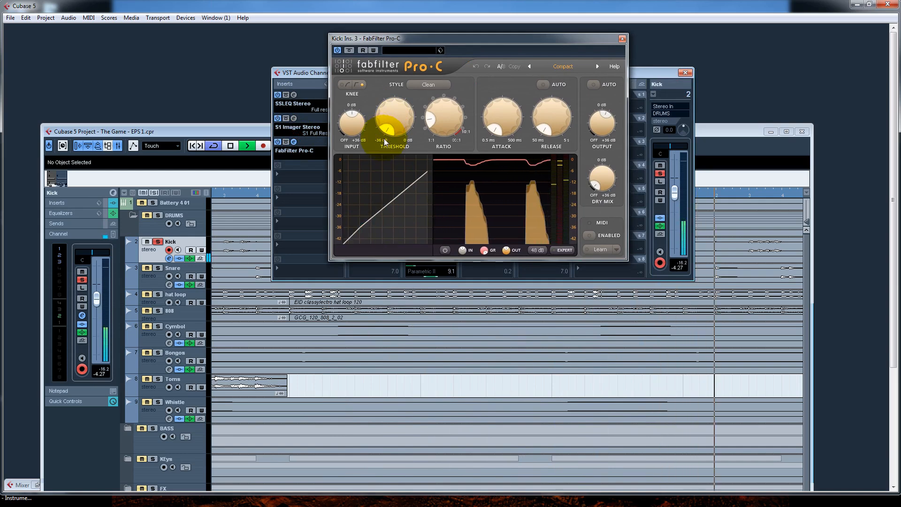
mouse_move(443, 129)
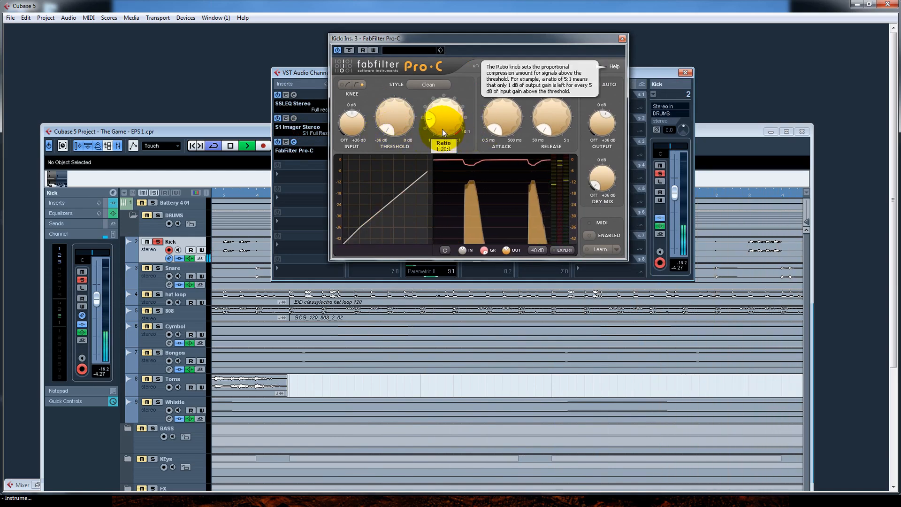
mouse_move(501, 137)
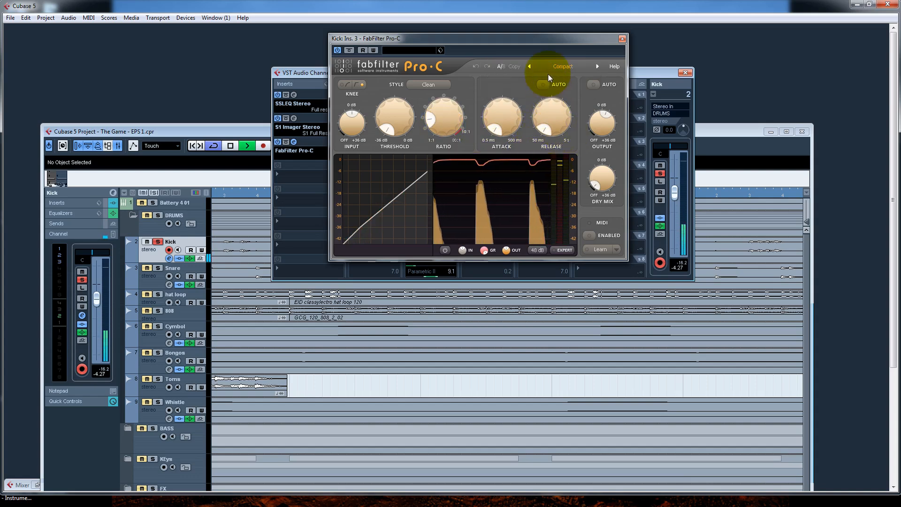
left_click(622, 40)
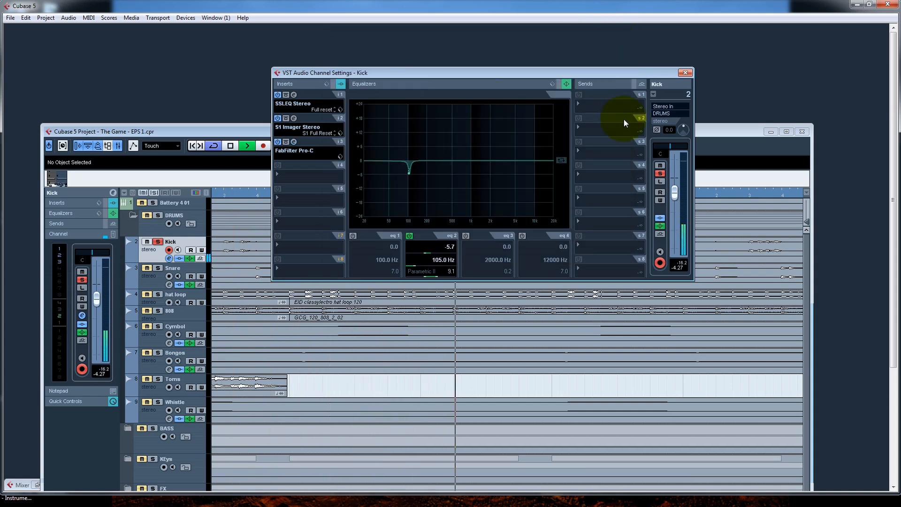
Step: Switch the channel settings from Kick to the Snare channel and reposition the window
left_click(654, 94)
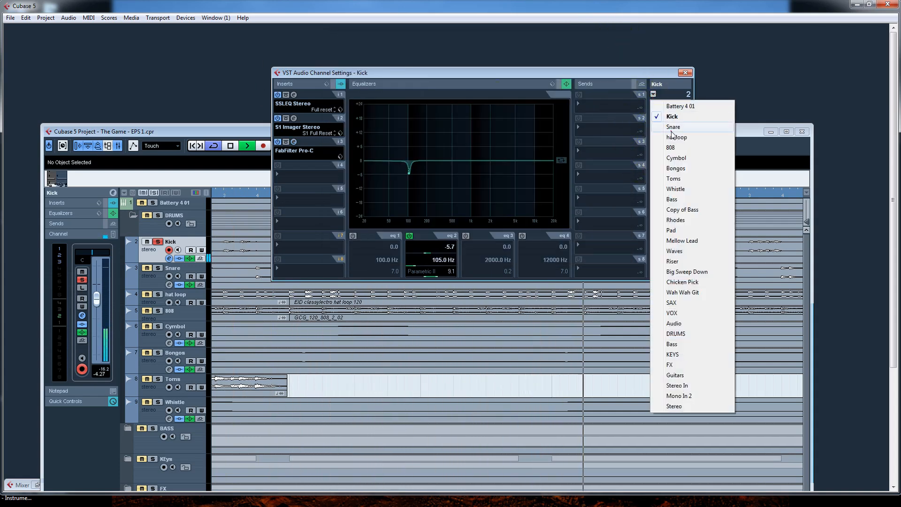
left_click(665, 127)
left_click_drag(413, 73, 432, 49)
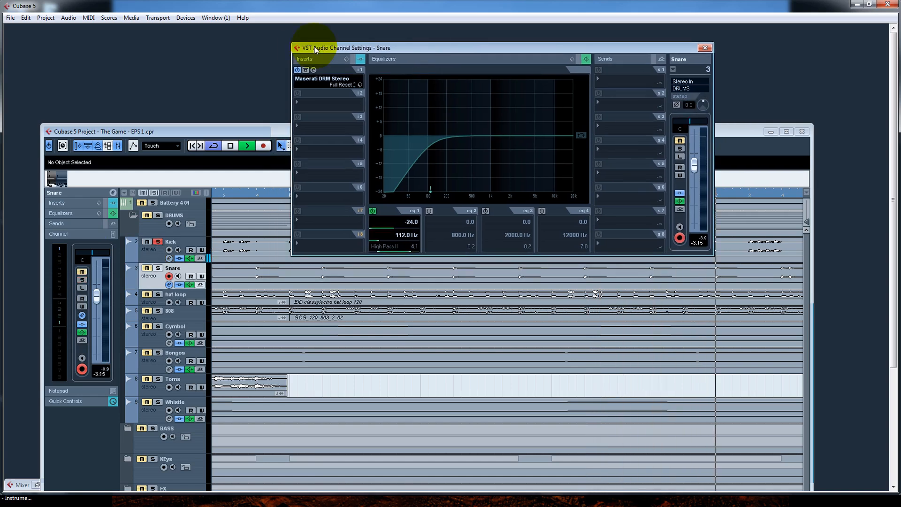
Step: Open the Snare's Maserati DRM insert and solo the Snare track
left_click(314, 70)
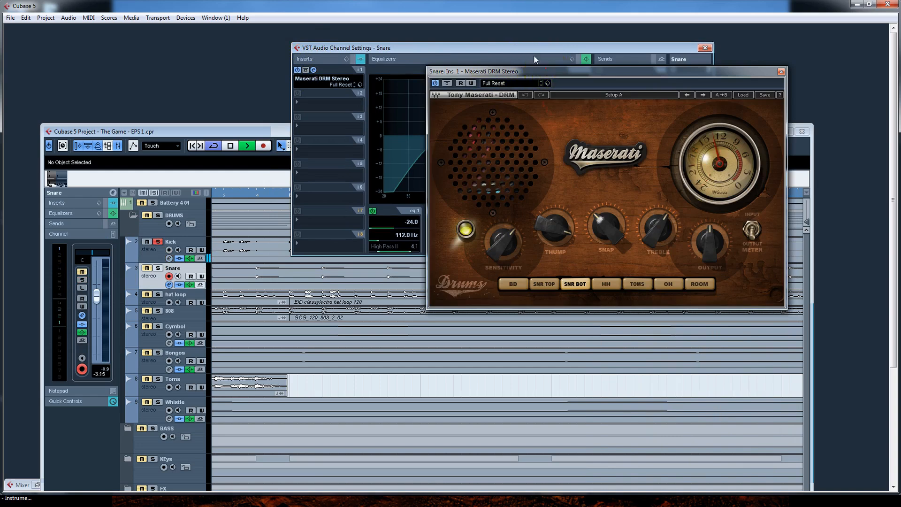
left_click_drag(535, 71, 340, 103)
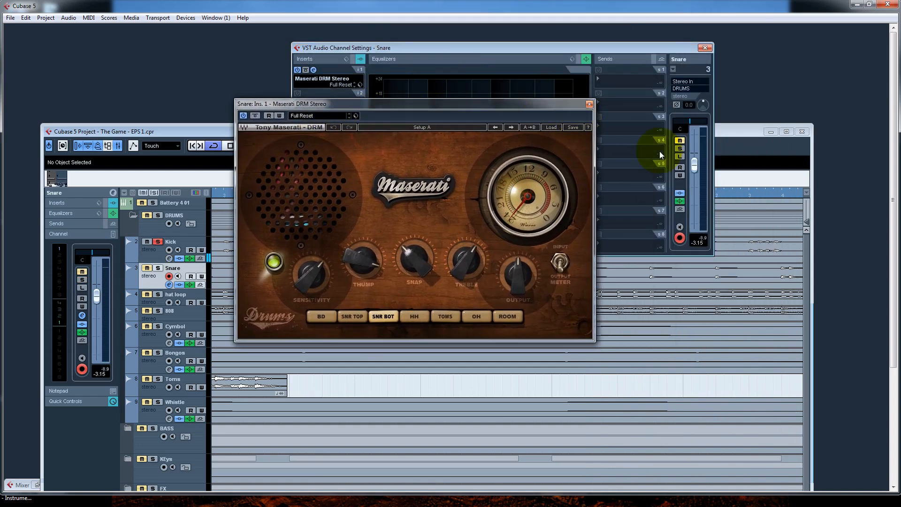
left_click(679, 148)
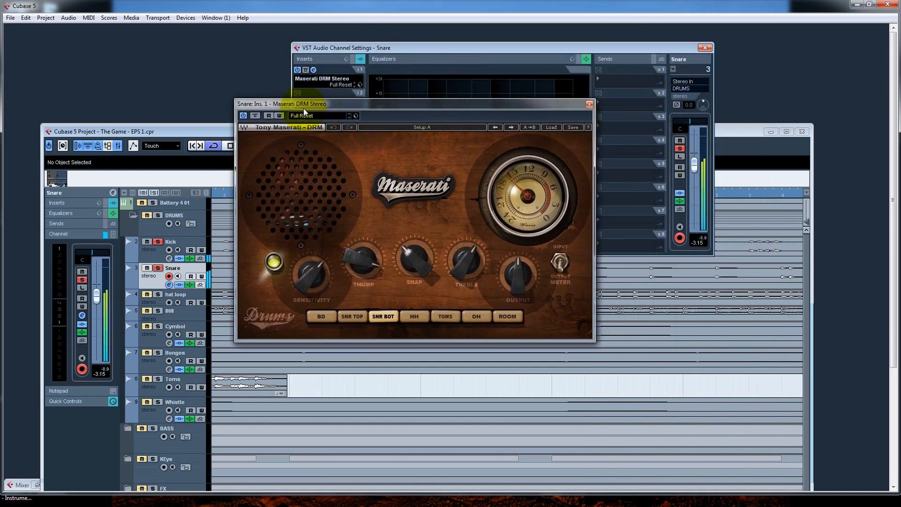
Step: Compare the Snare with its Maserati DRM insert bypassed and active, closing the plug-in when done
left_click(255, 116)
left_click(258, 117)
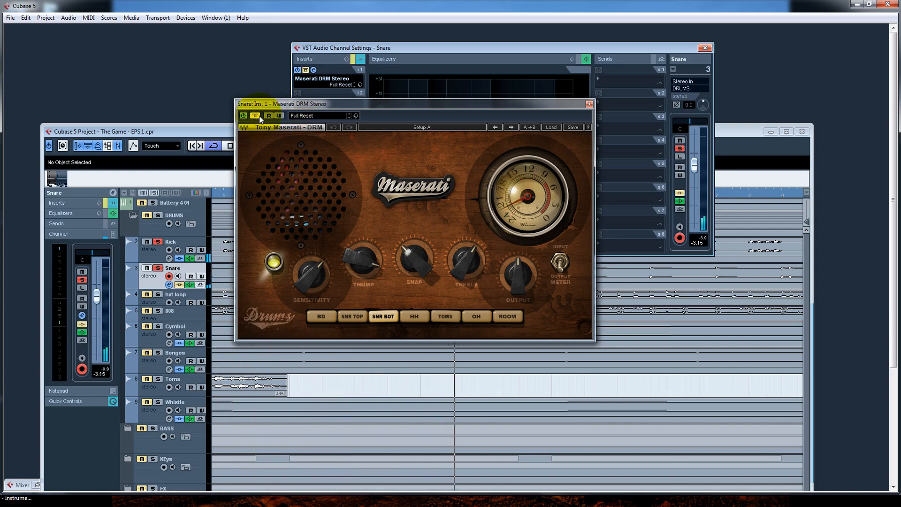
left_click(258, 116)
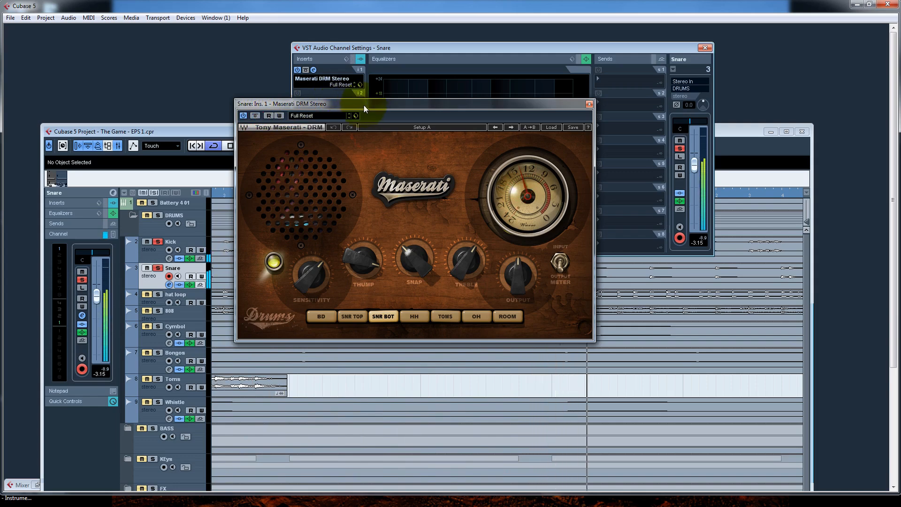
left_click_drag(364, 105, 418, 66)
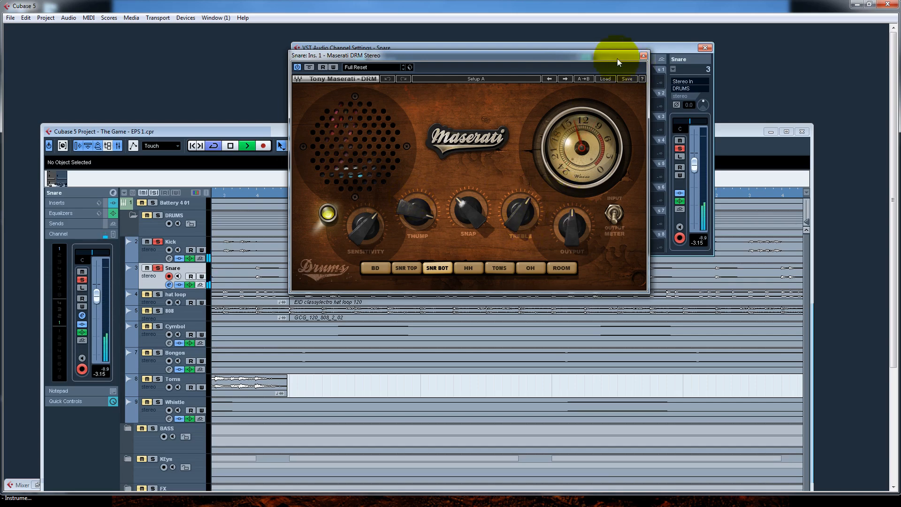
left_click(643, 55)
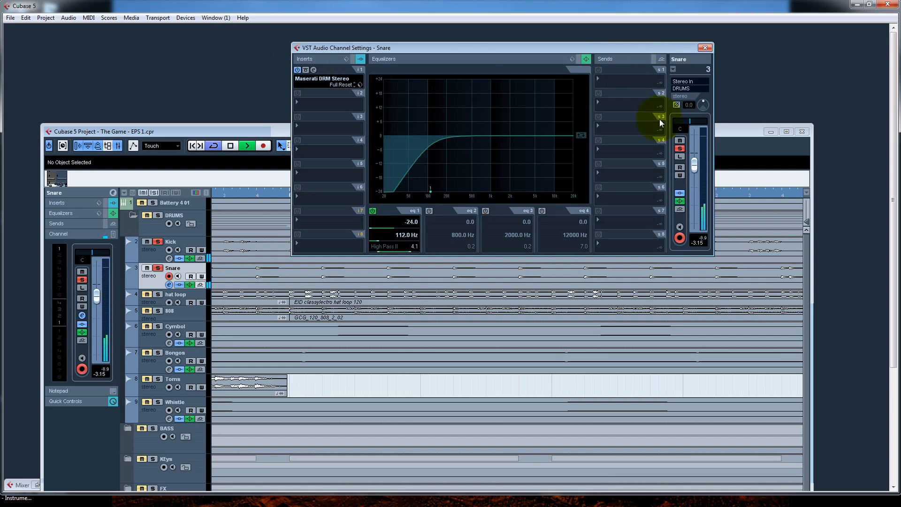
Step: Switch the channel settings to hat loop and audition its JJP-Cymb-Perc insert with the track soloed
left_click(674, 70)
left_click(691, 111)
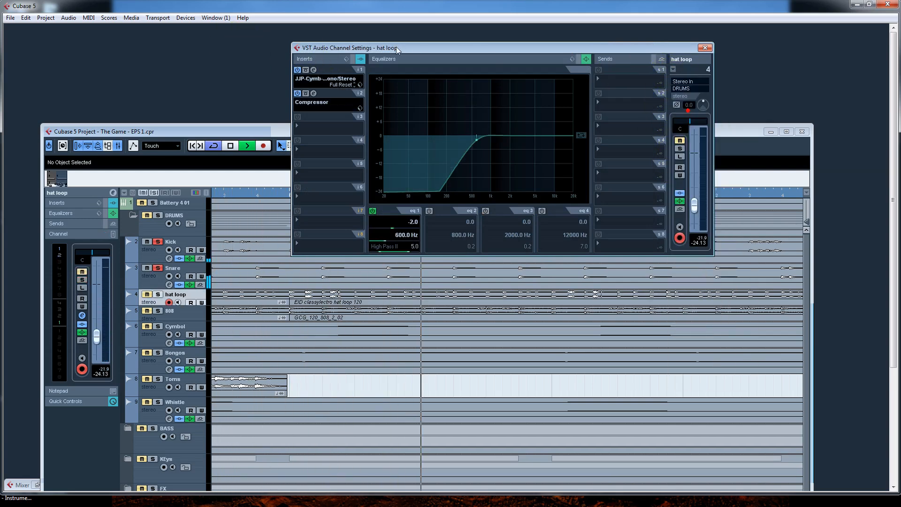
left_click(314, 69)
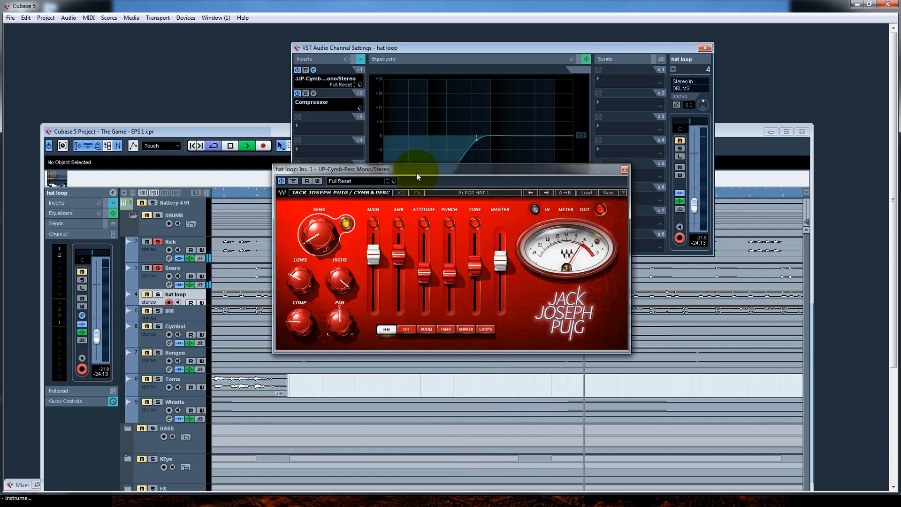
left_click_drag(418, 173, 368, 64)
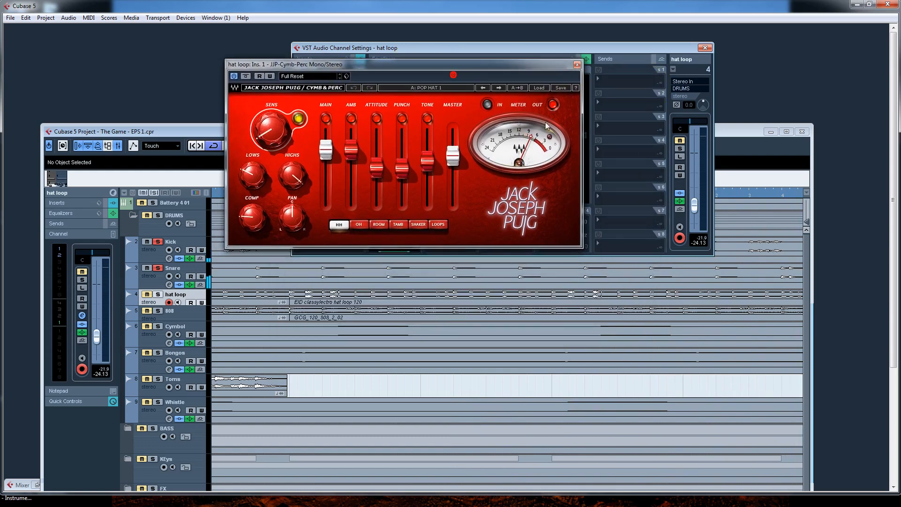
left_click(247, 76)
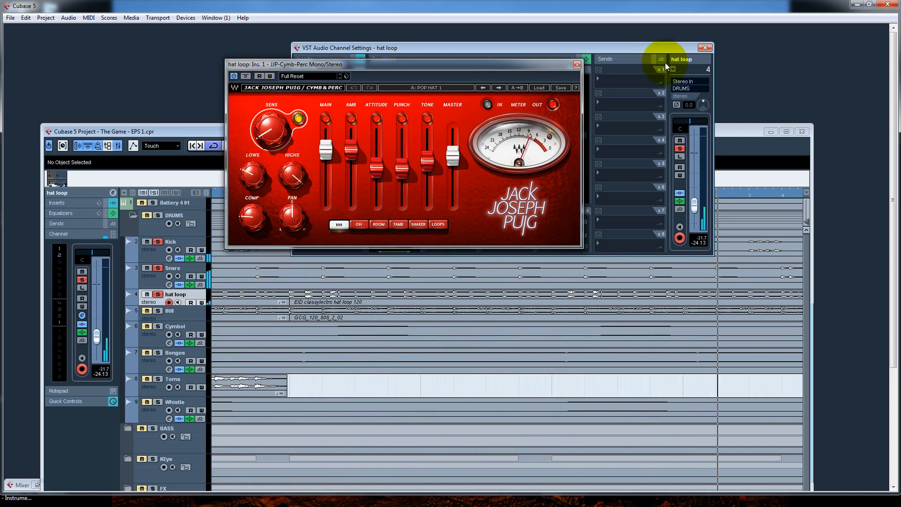
left_click(577, 65)
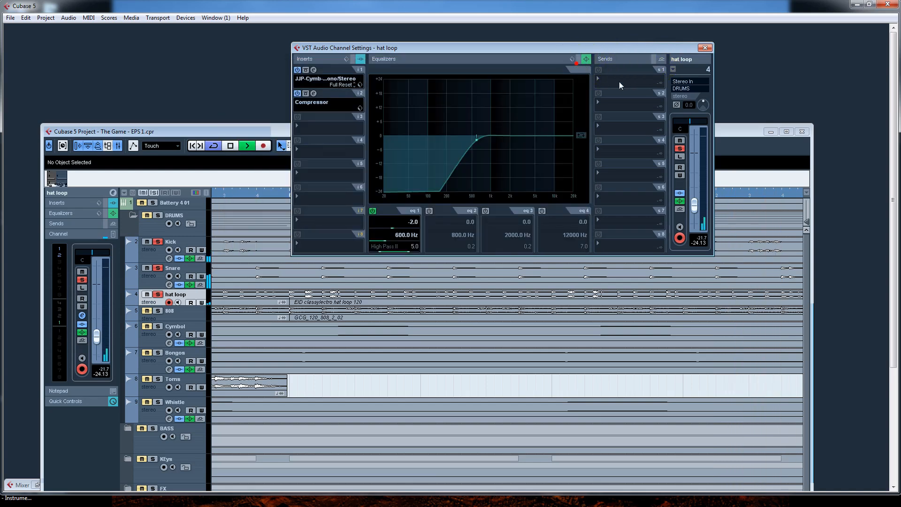
Step: Switch the channel settings from hat loop to the 808 channel
left_click(673, 70)
left_click(688, 123)
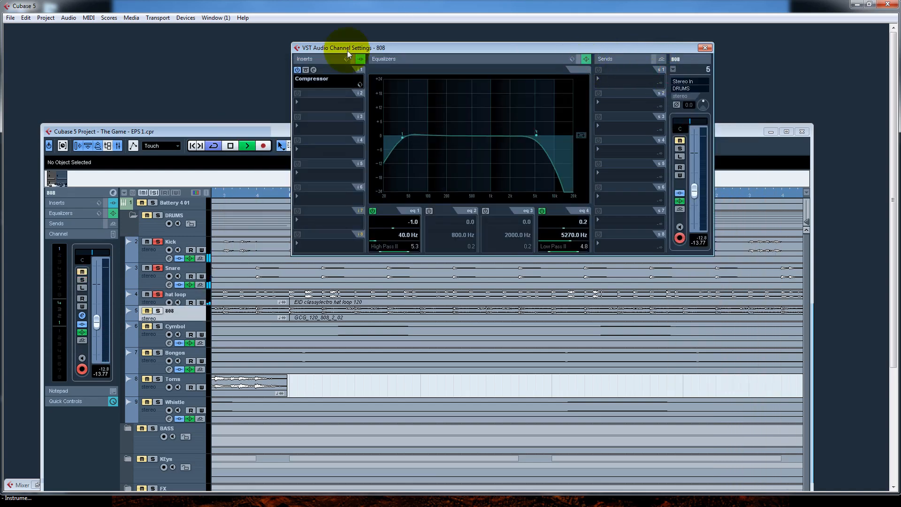
Step: Open the 808's Compressor insert, solo the 808 track to audition it, and close the plug-in
left_click(314, 70)
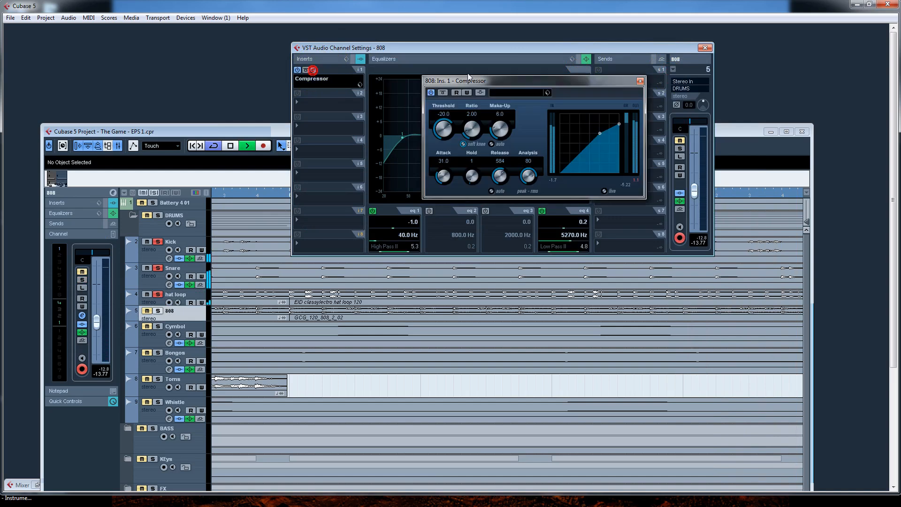
left_click_drag(581, 86, 447, 106)
key("space")
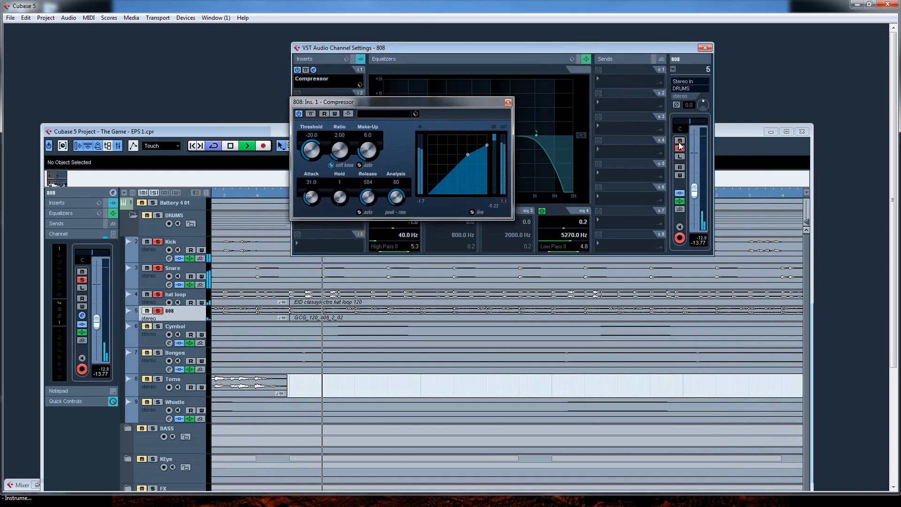
left_click(681, 148)
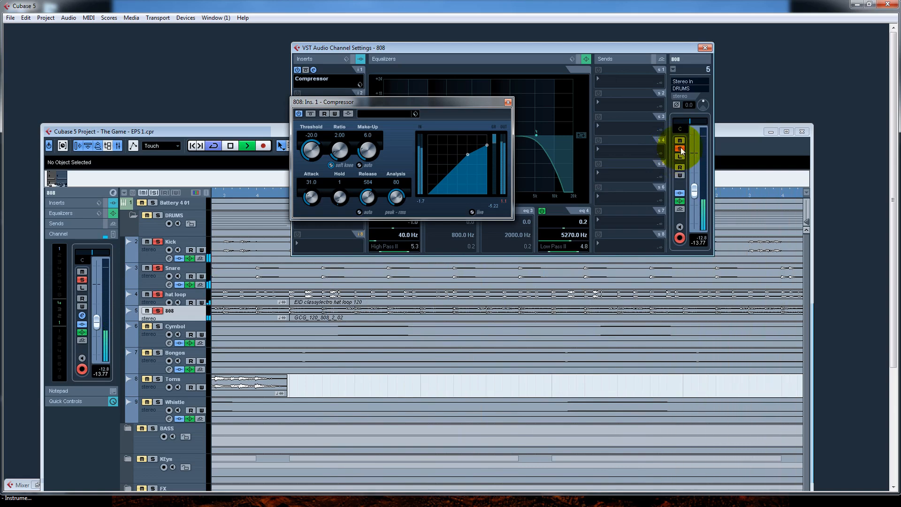
left_click(508, 103)
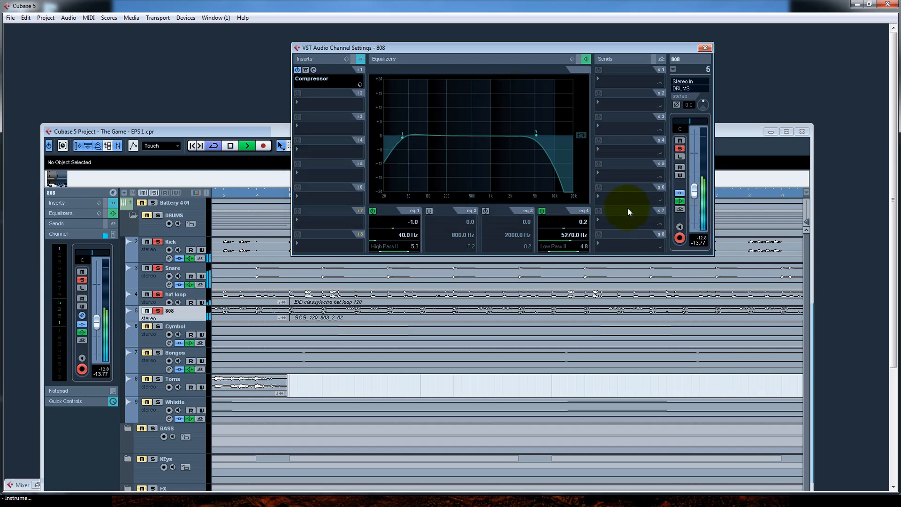
Step: Switch the channel settings to Cymbol and solo it with its JJP-Cymb-Perc insert open and bypassed
left_click(673, 71)
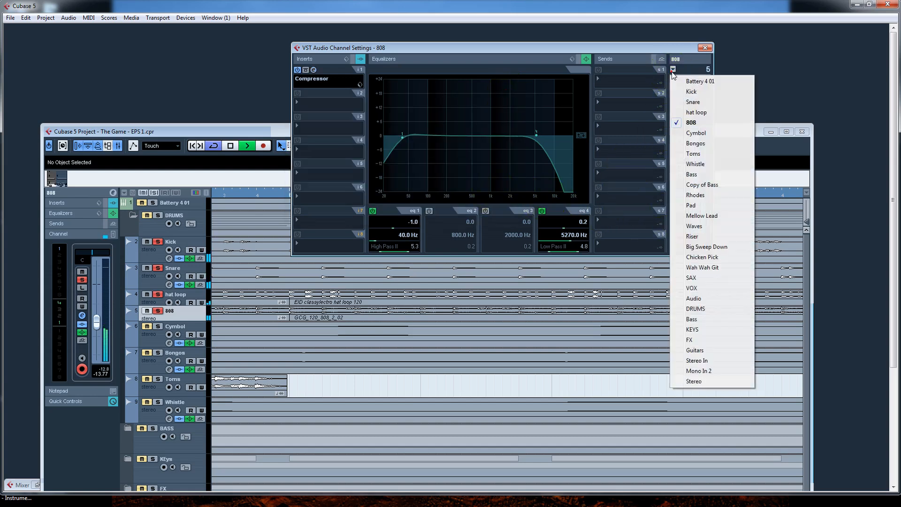
left_click(694, 133)
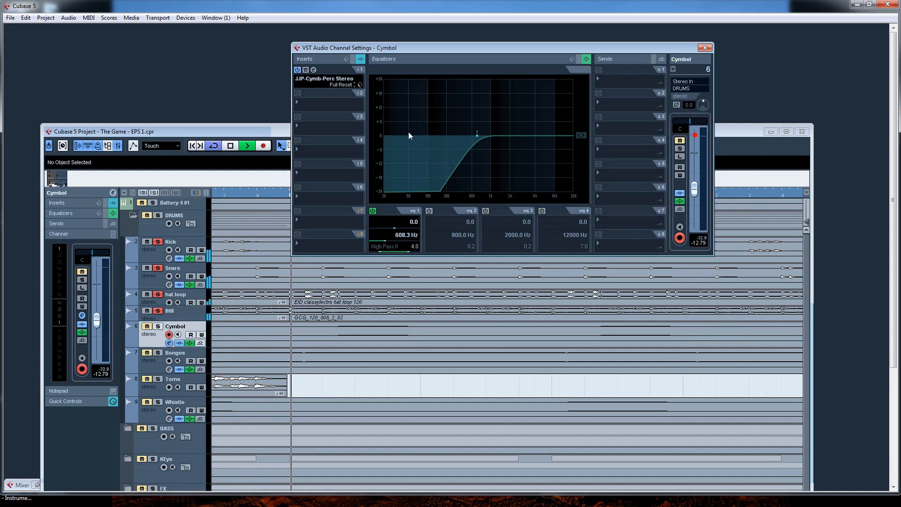
left_click(314, 70)
left_click_drag(563, 157, 522, 101)
left_click(339, 103)
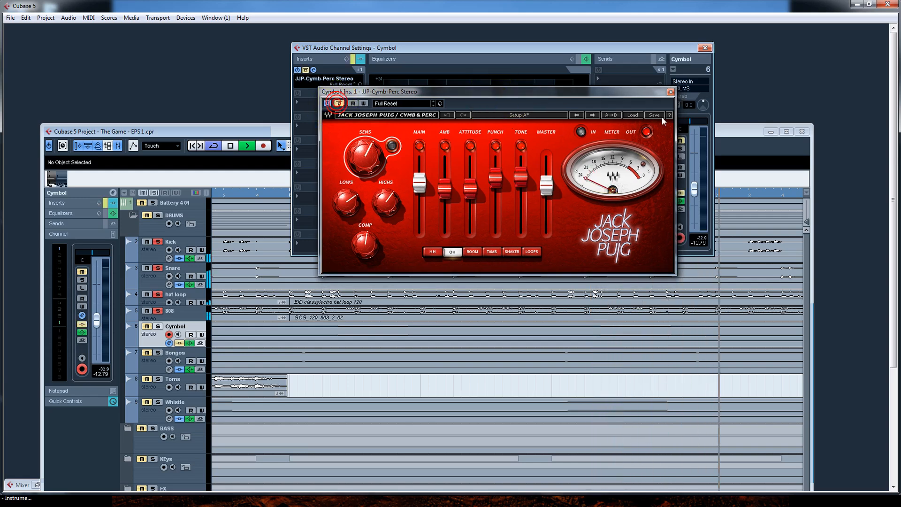
left_click(681, 141)
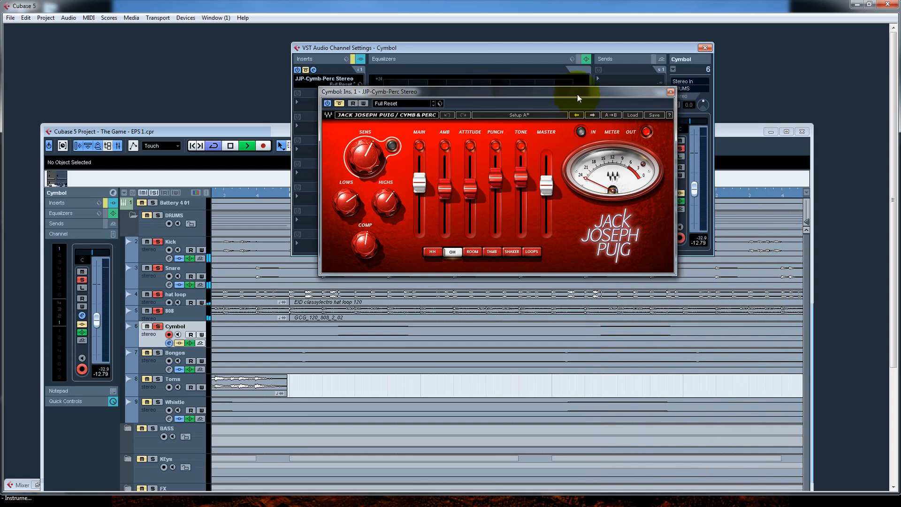
Step: Reactivate Cymbol's JJP-Cymb-Perc insert, raise the channel fader to -12.32, and close the plug-in
left_click_drag(574, 94, 516, 83)
left_click(282, 94)
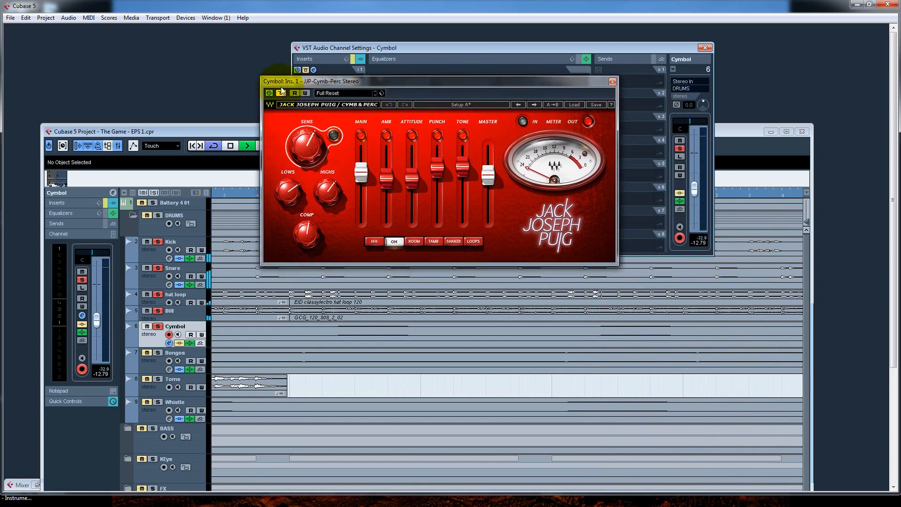
left_click(352, 347)
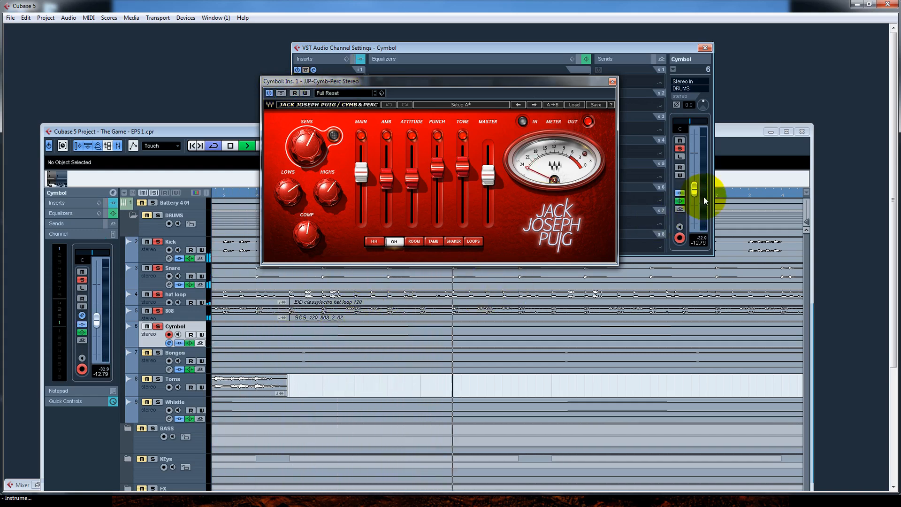
mouse_move(697, 190)
left_mouse_down()
mouse_move(693, 159)
mouse_move(702, 186)
left_mouse_up()
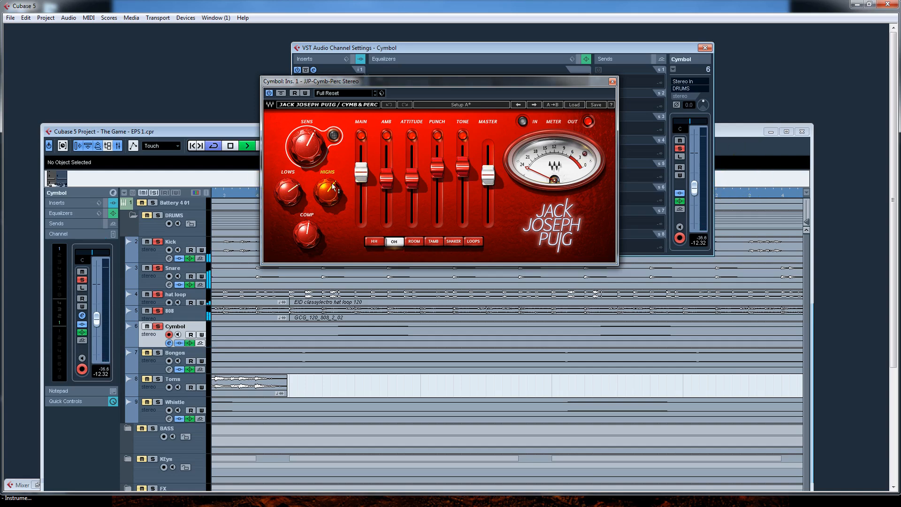
left_click(613, 81)
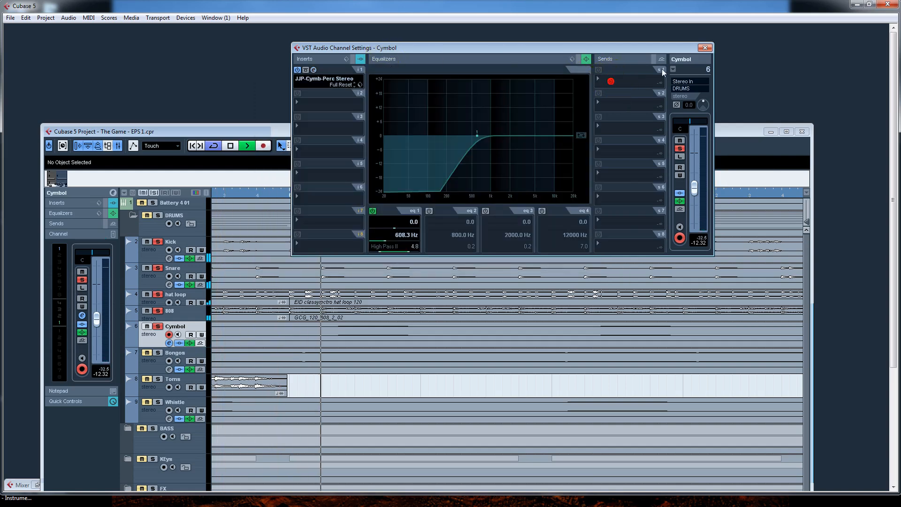
Step: Switch the channel settings to Bongos and solo it with its Renaissance Axx insert open and bypassed
left_click(674, 69)
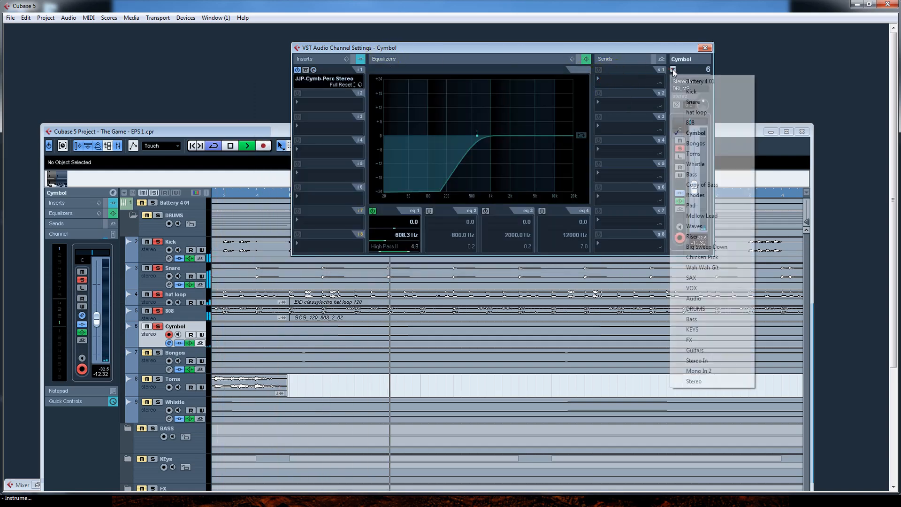
left_click(696, 143)
left_click(313, 69)
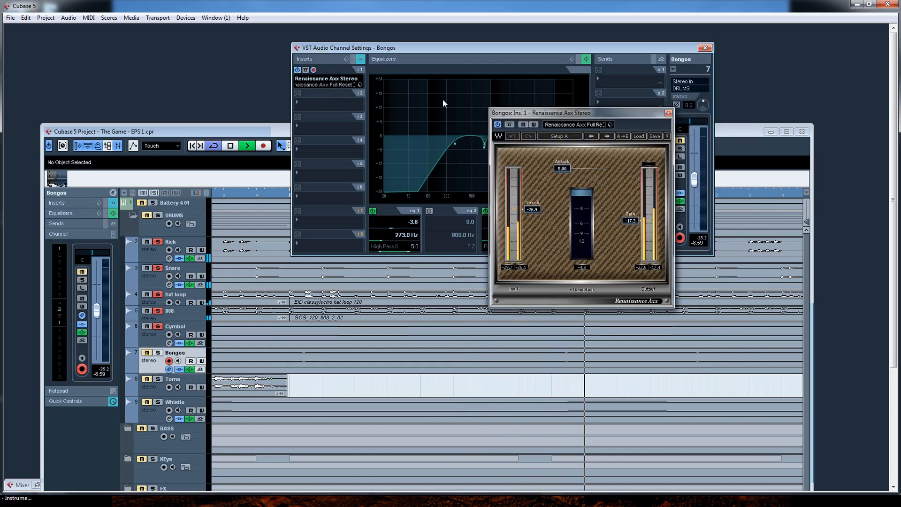
left_click_drag(557, 116, 403, 108)
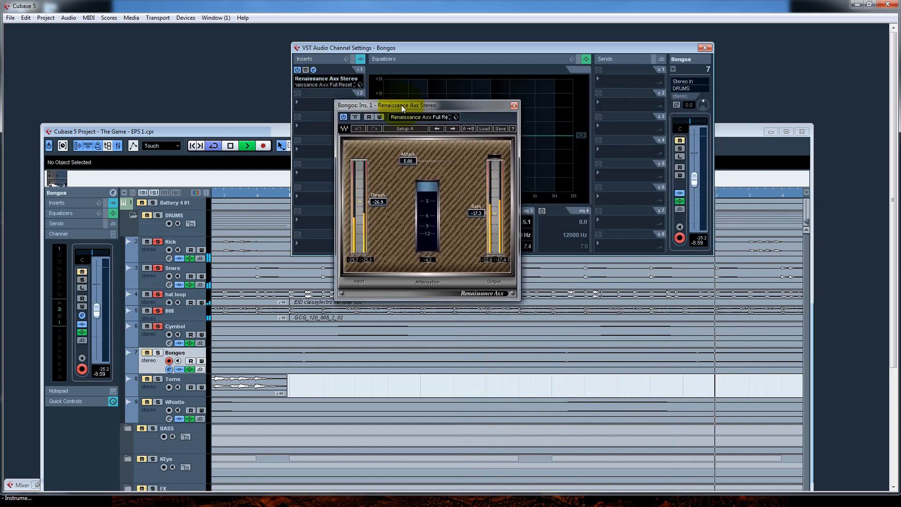
left_click(305, 70)
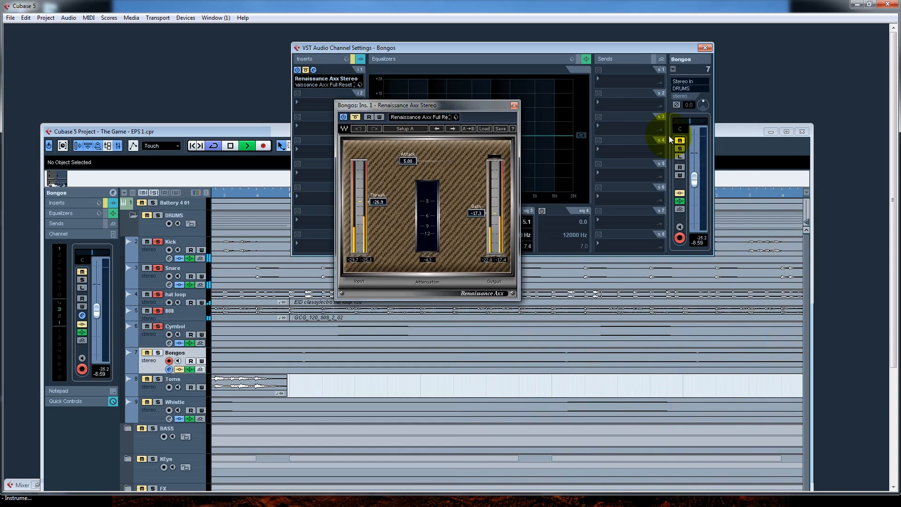
left_click(680, 148)
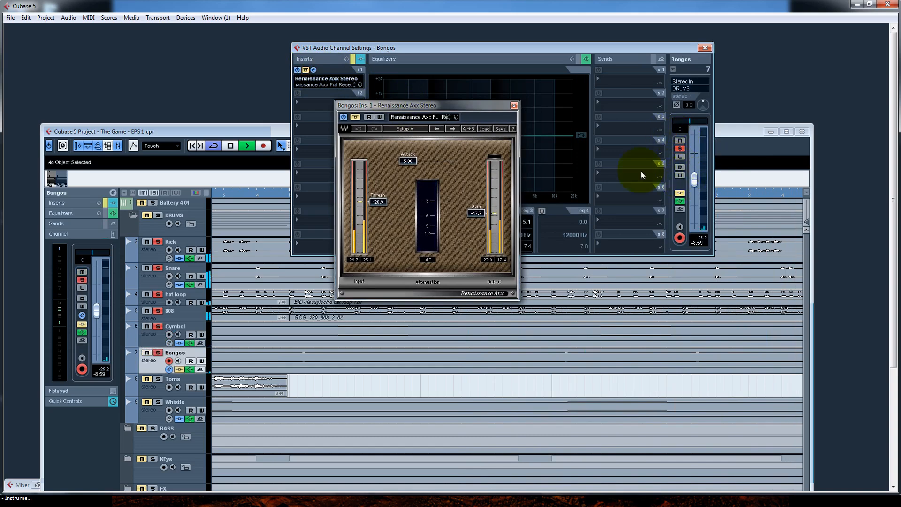
Step: Reactivate the Bongos' Renaissance Axx insert, review its attack control, and close the plug-in
left_click(305, 70)
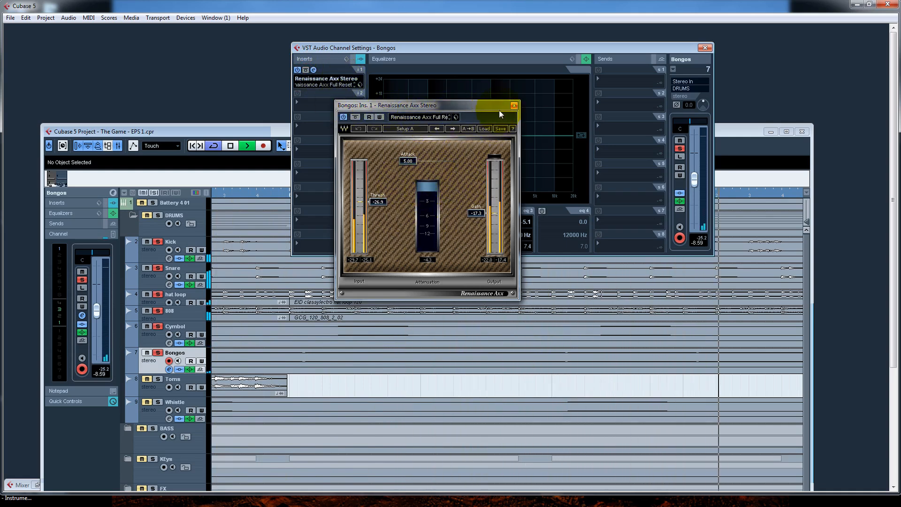
left_click_drag(501, 110, 517, 103)
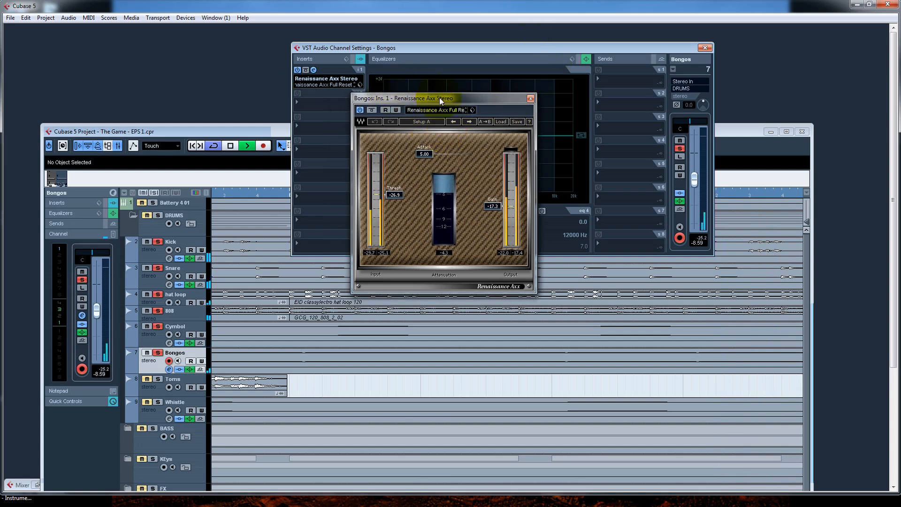
left_click_drag(444, 98, 484, 75)
mouse_move(461, 131)
left_mouse_down()
mouse_move(418, 121)
mouse_move(460, 130)
left_mouse_up()
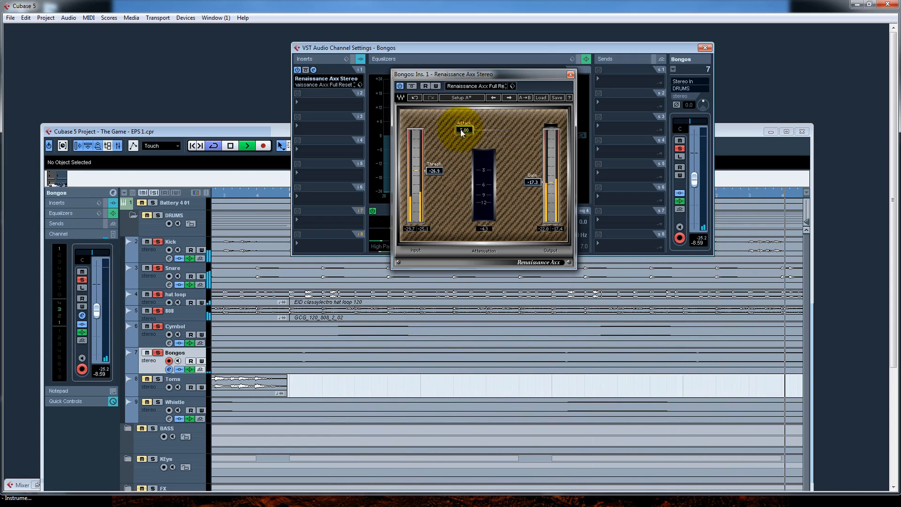
left_click(571, 74)
Step: Switch the channel settings to Toms, maximize the project window, and stop playback
left_click(674, 69)
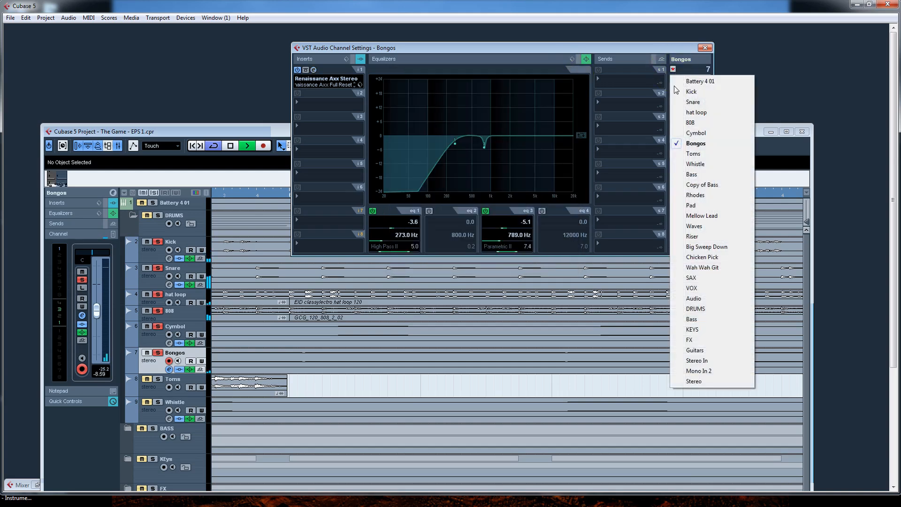
left_click(683, 152)
left_click_drag(584, 53, 508, 41)
left_click(786, 132)
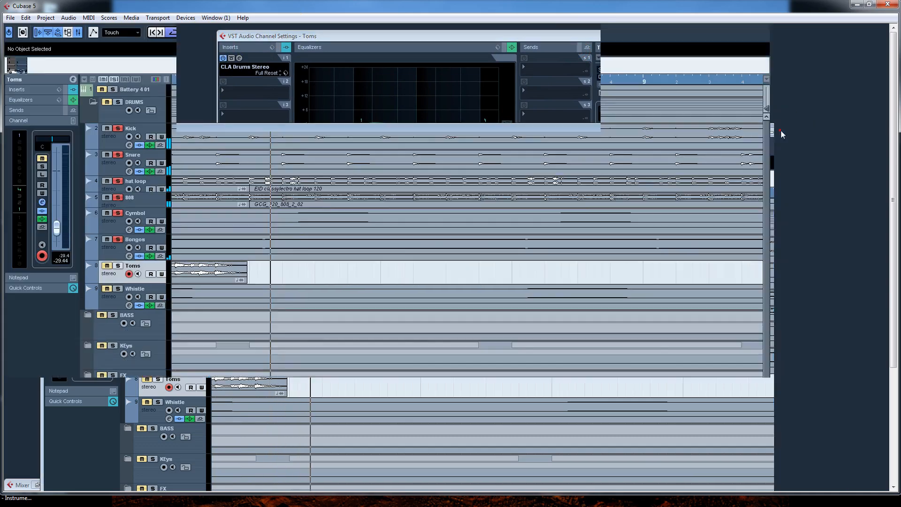
key("space")
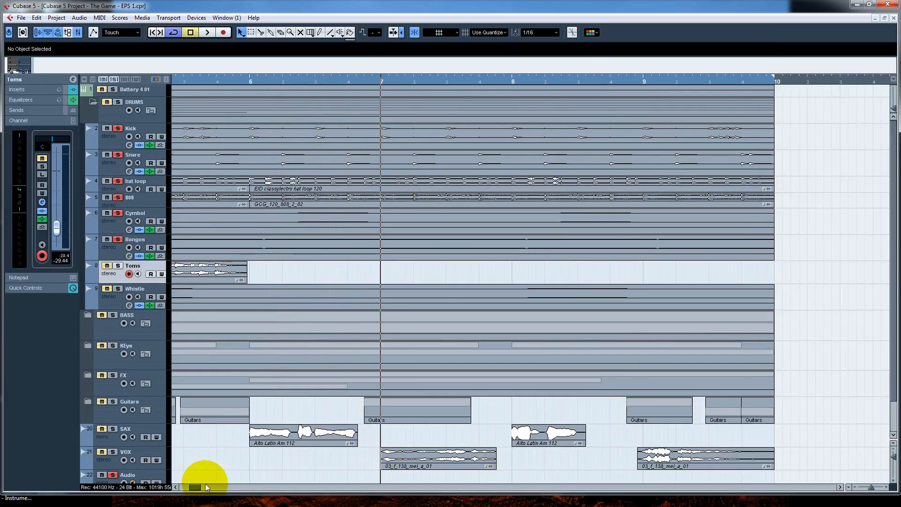
Step: Start playback shortly before the Toms clip at bar 5 and solo the Toms track
left_click_drag(199, 486, 193, 486)
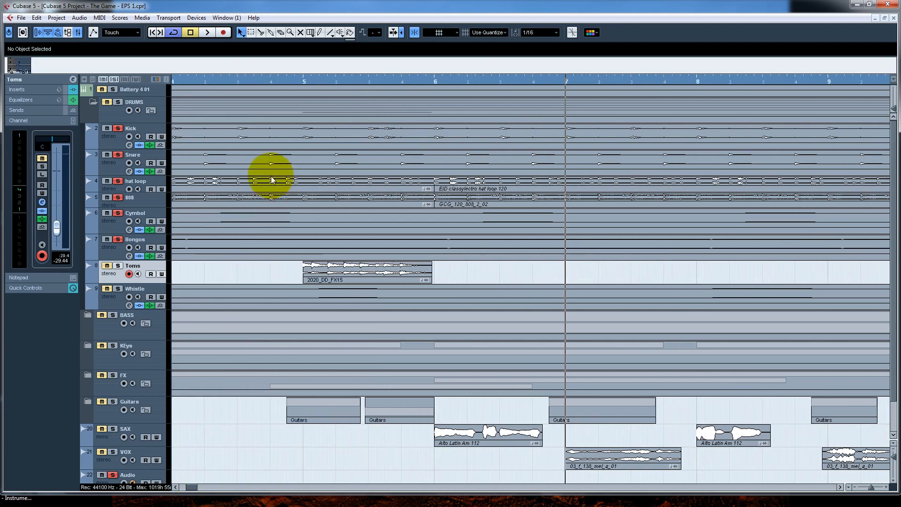
left_click(288, 167)
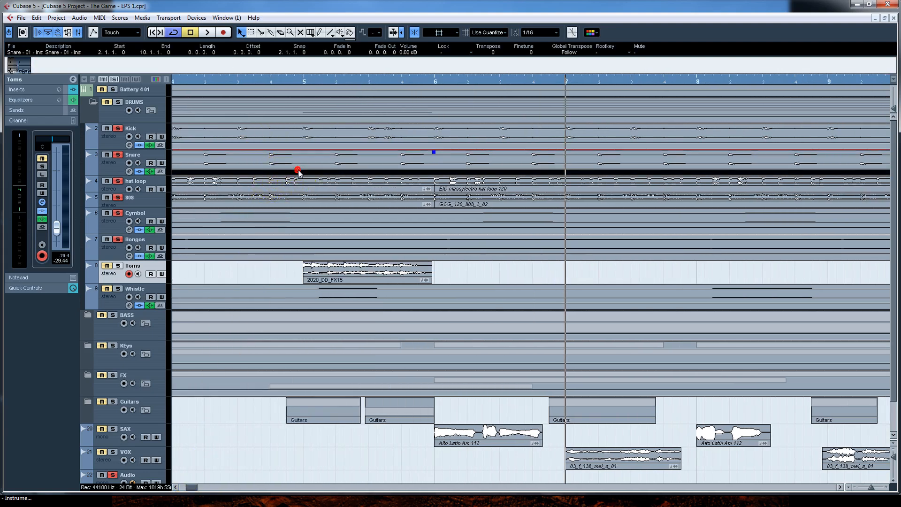
left_click(250, 84)
key("space")
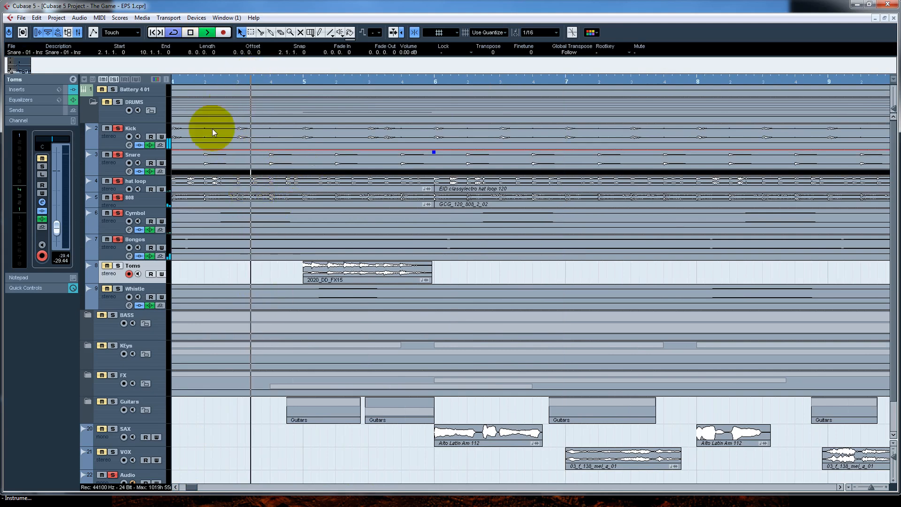
left_click(118, 266)
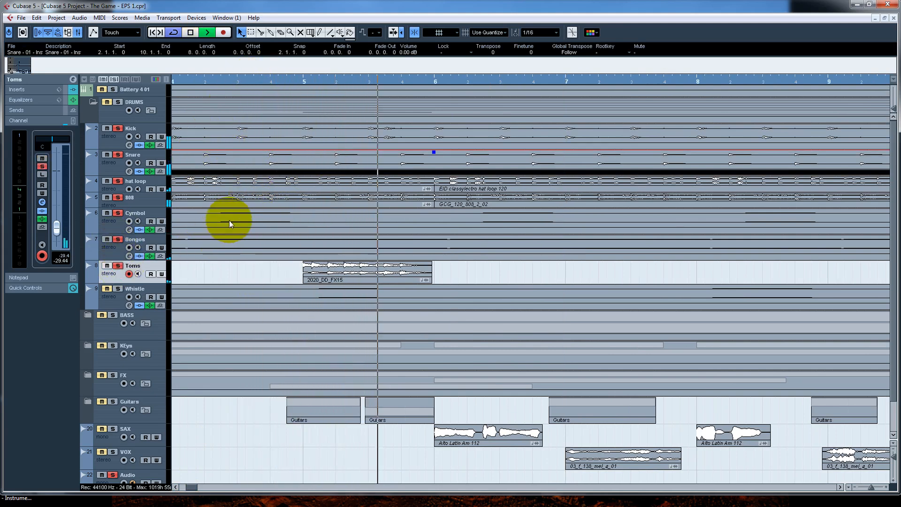
Step: Replay the Toms clip with the other soloed drums from just before bar 5, and stop playback
left_click(288, 82)
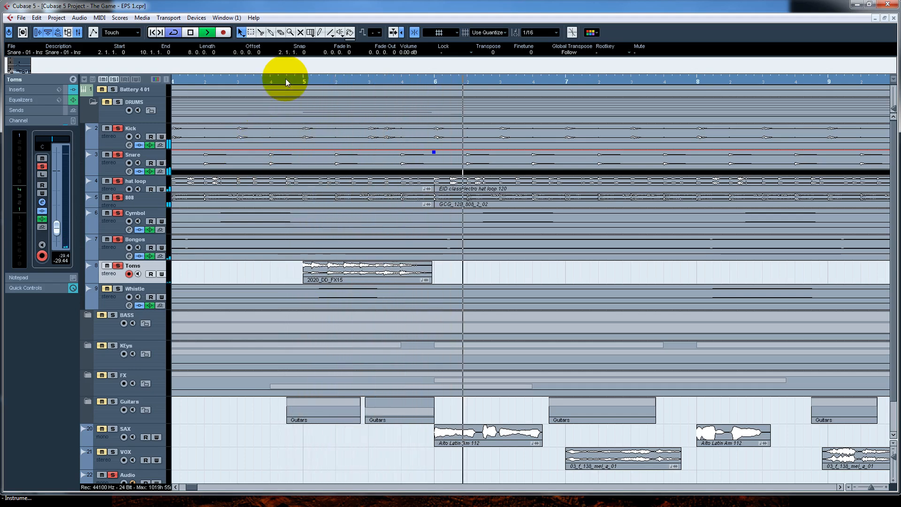
left_click(286, 81)
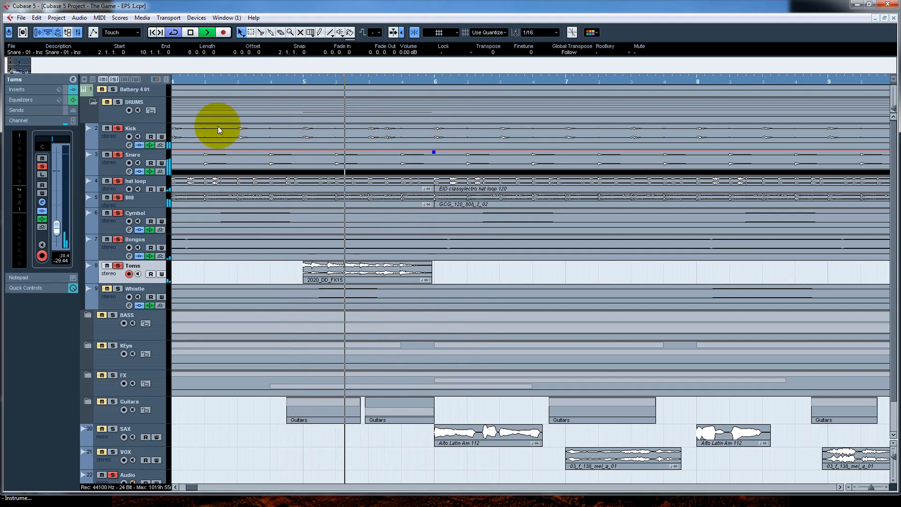
key("space")
Step: Review the Toms channel's CLA Drums insert and EQ, and replay the drums from bar 4 through the Toms clip
left_click(73, 79)
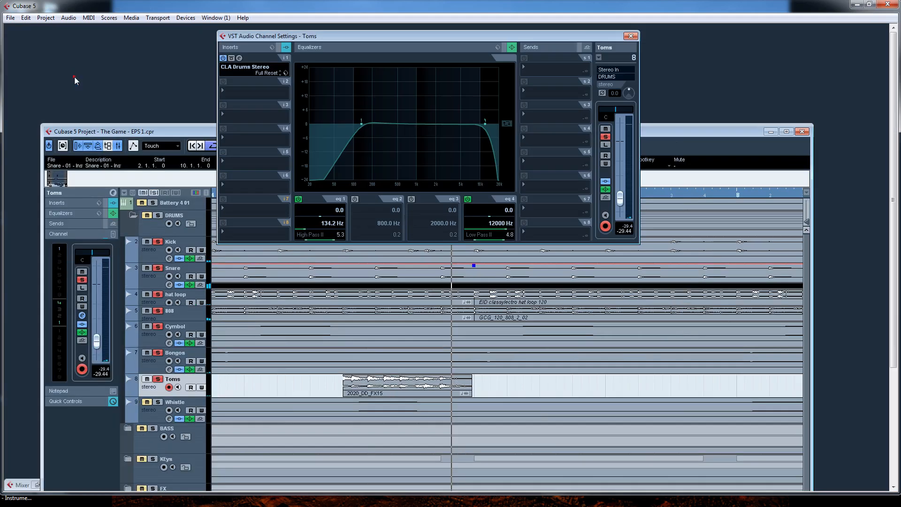
left_click(239, 58)
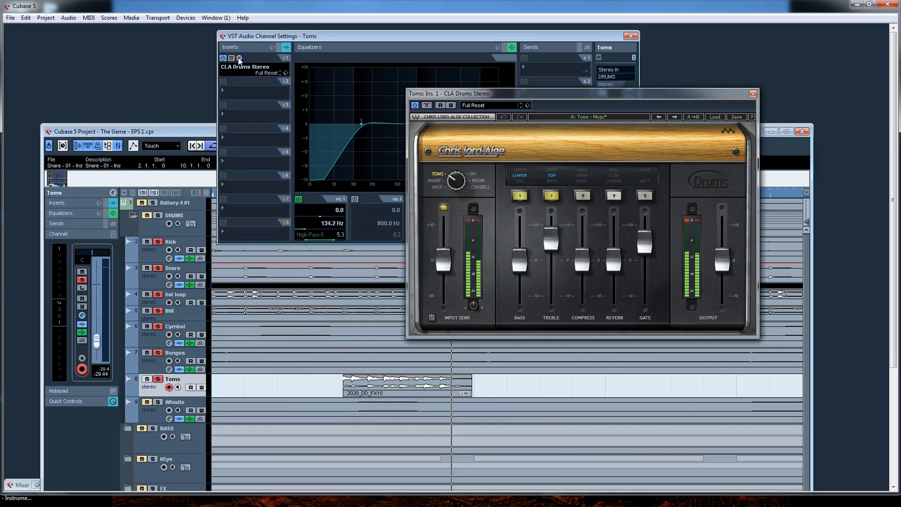
left_click_drag(564, 102, 443, 56)
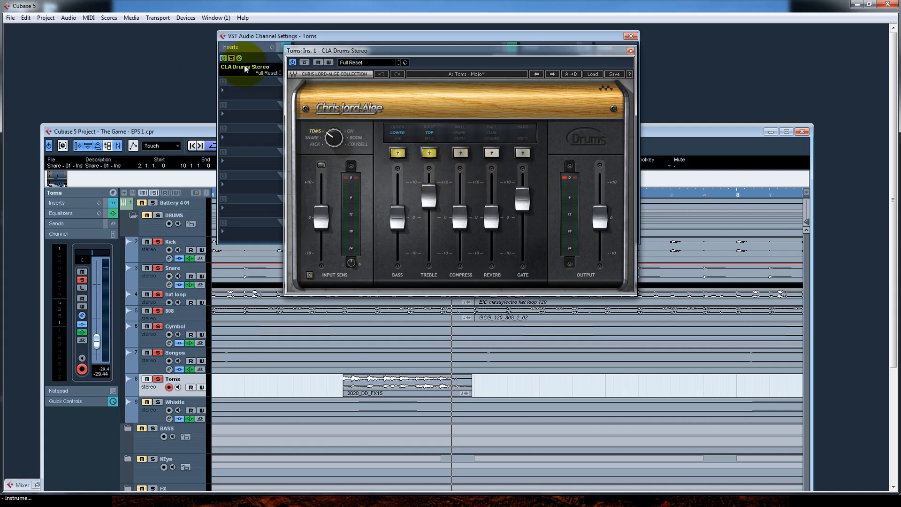
left_click(630, 50)
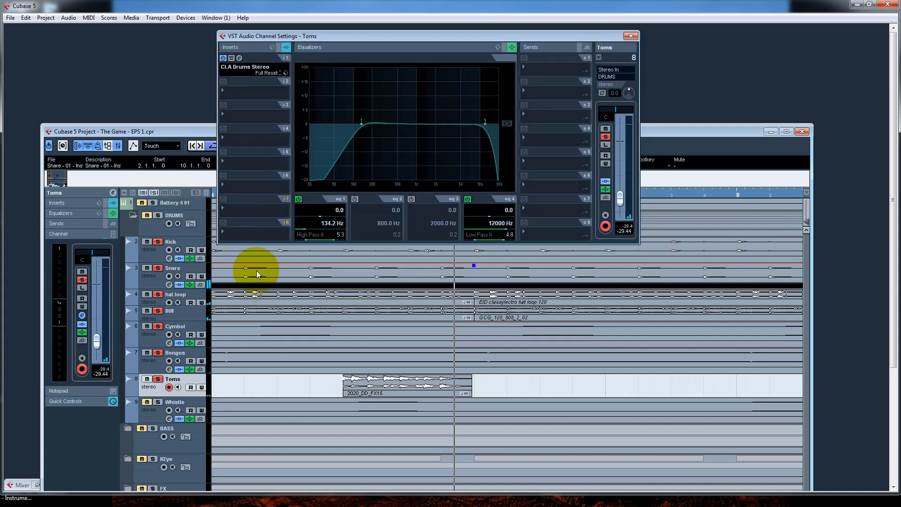
left_click(213, 194)
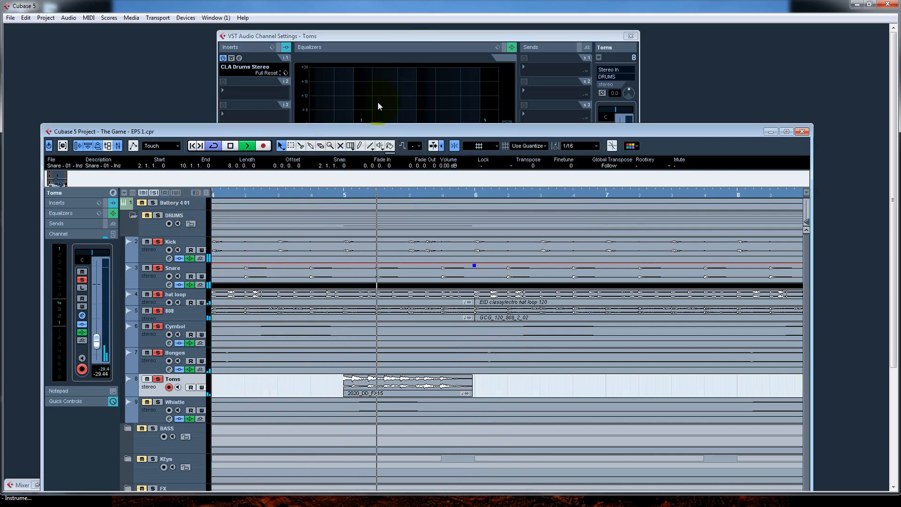
key("space")
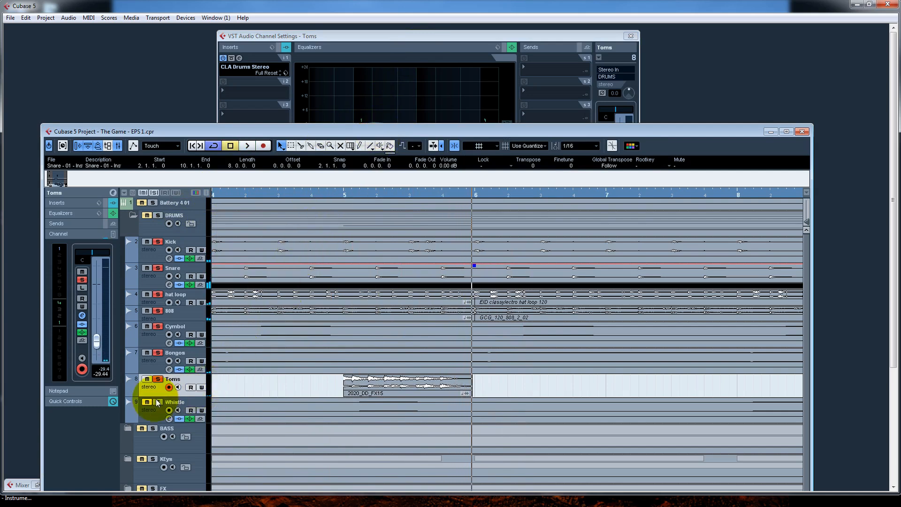
Step: Solo the Whistle track and review its S1 Imager insert in the channel settings while playing the drums
left_click(157, 410)
left_click(413, 43)
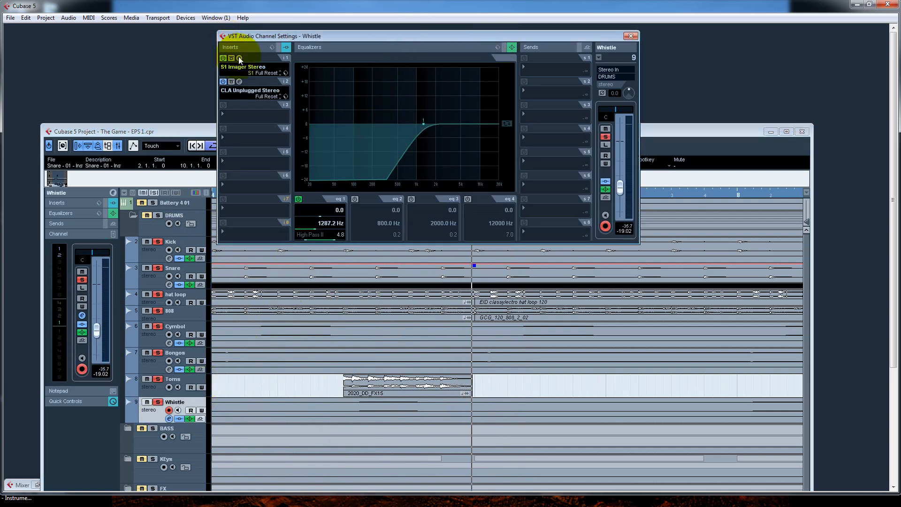
left_click(239, 57)
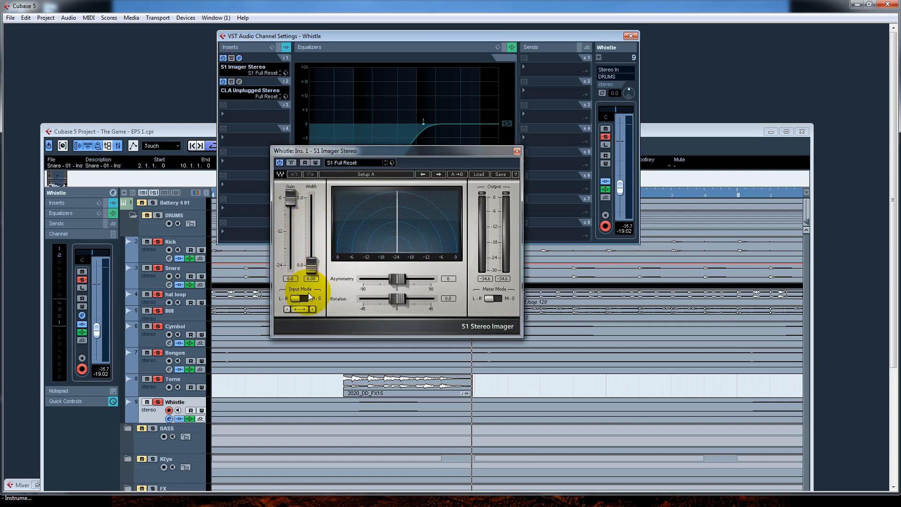
key("space")
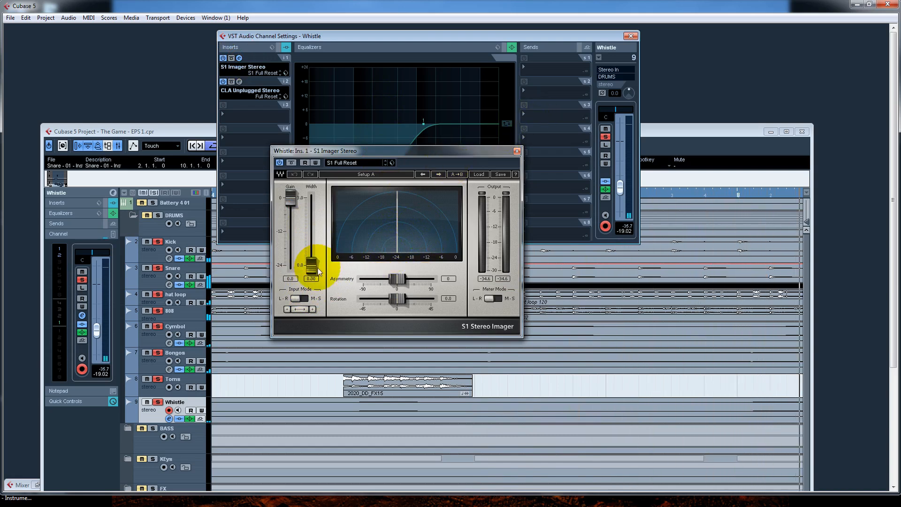
Step: Review the Whistle channel's CLA Unplugged insert, stop playback, and close both Whistle plug-in windows
left_click(238, 81)
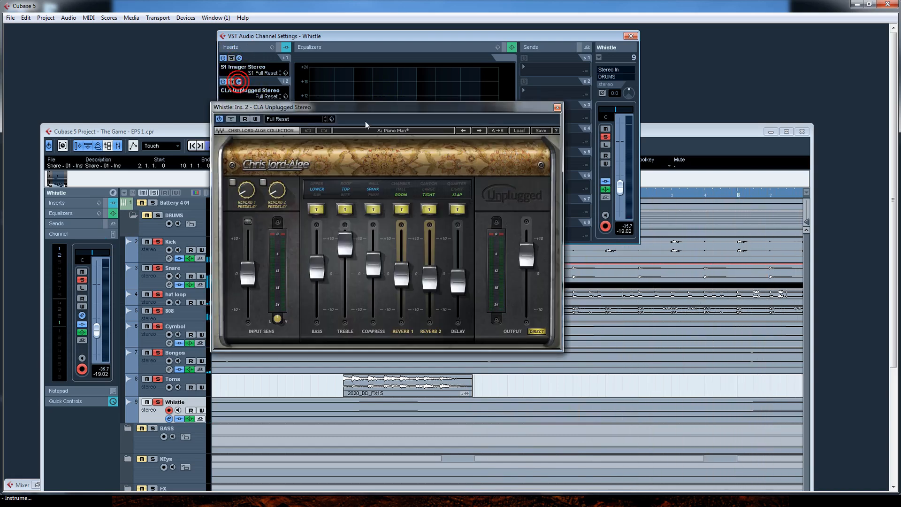
left_click_drag(380, 107, 433, 85)
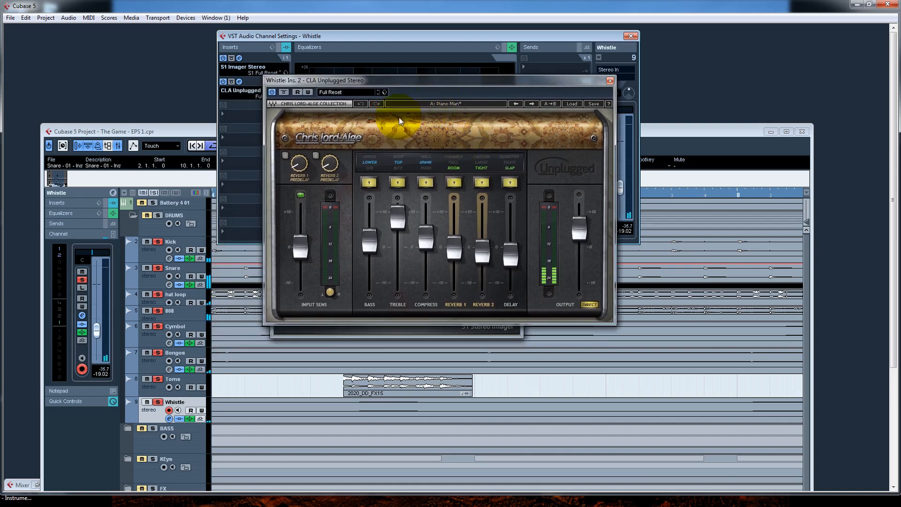
key("space")
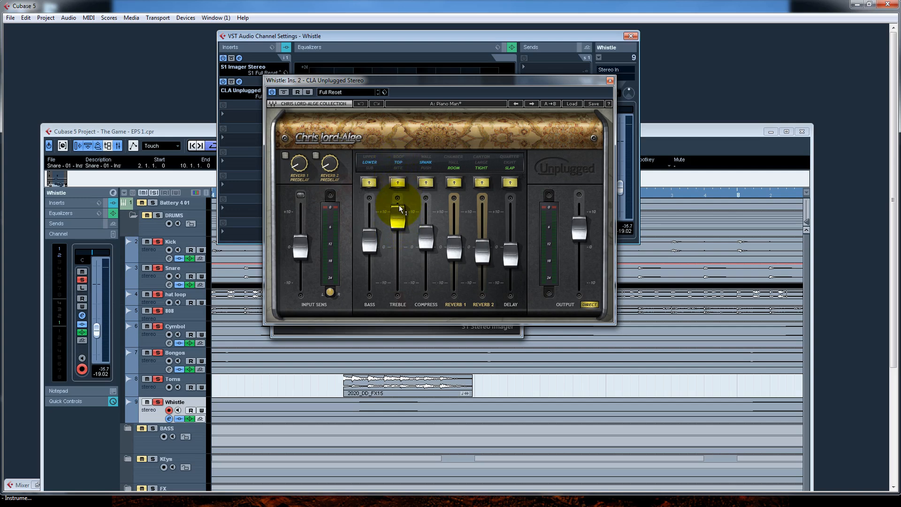
mouse_move(400, 207)
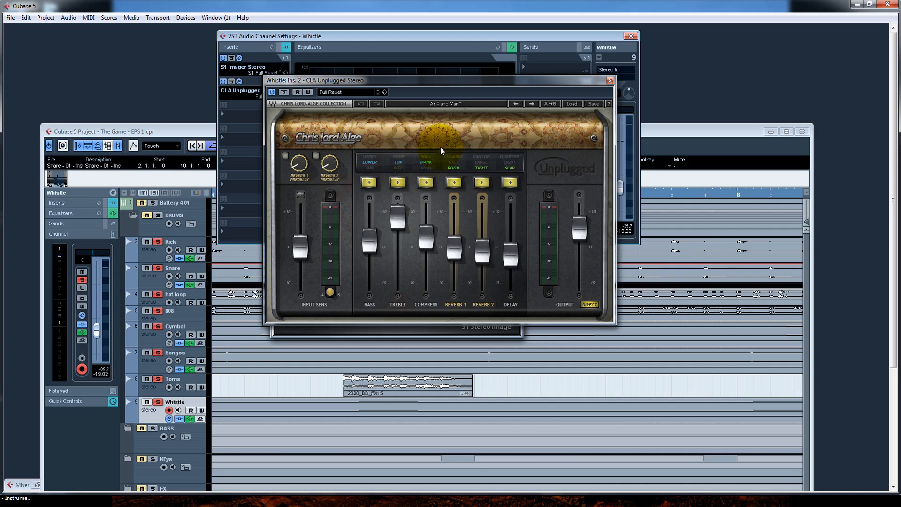
left_click(611, 80)
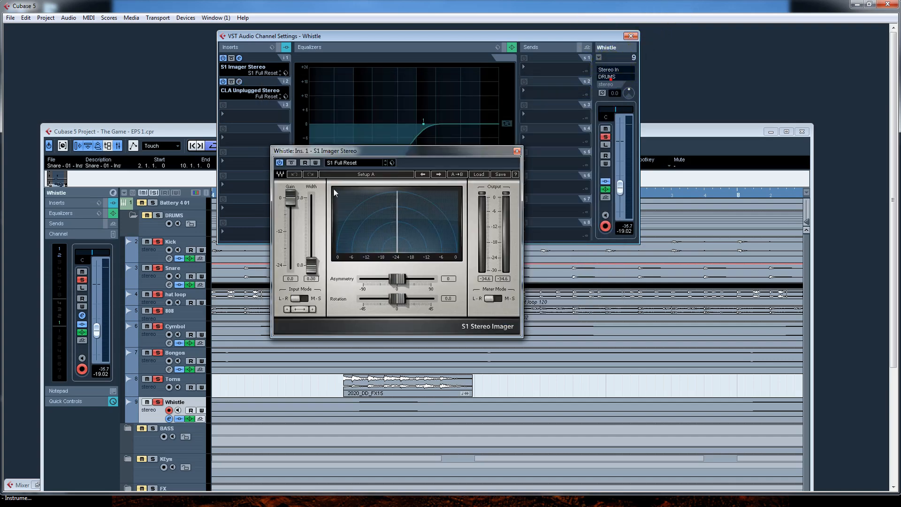
left_click(517, 151)
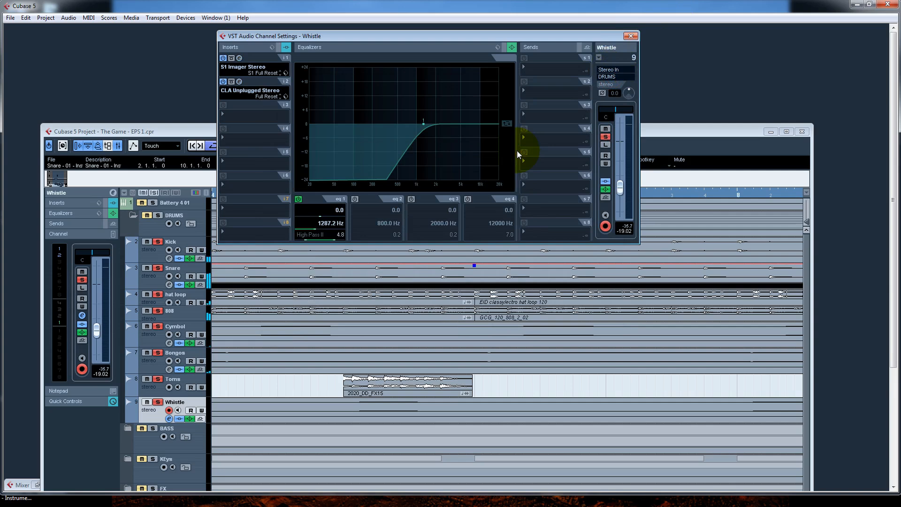
Step: Solo the whole DRUMS folder during playback, and maximize the project window before stopping
left_click(157, 216)
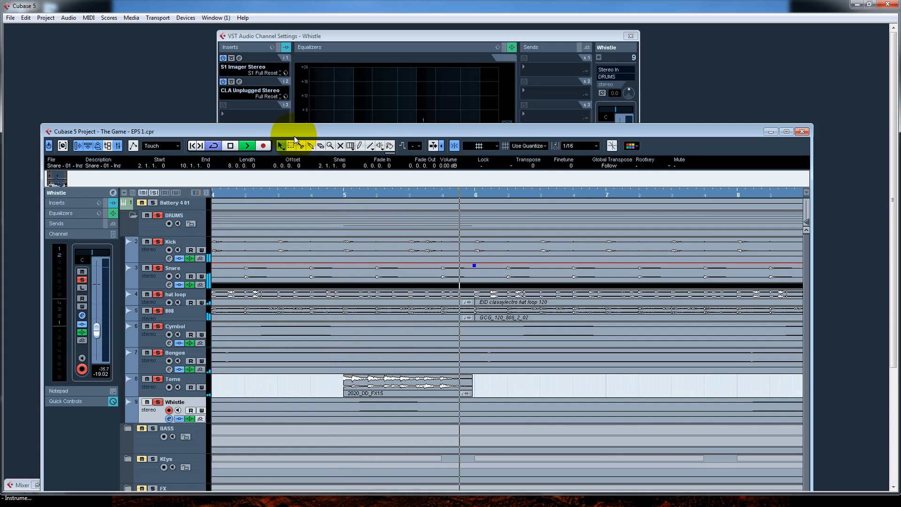
left_click_drag(288, 132, 313, 45)
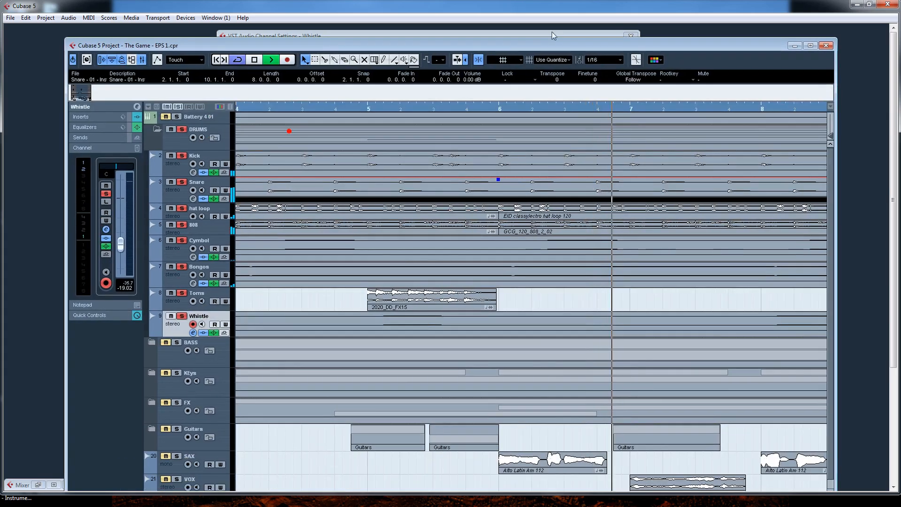
left_click(811, 46)
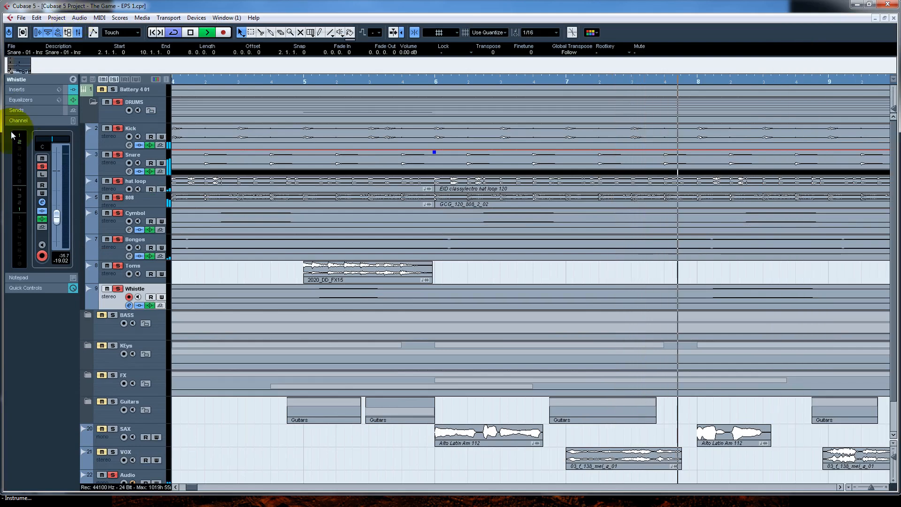
key("space")
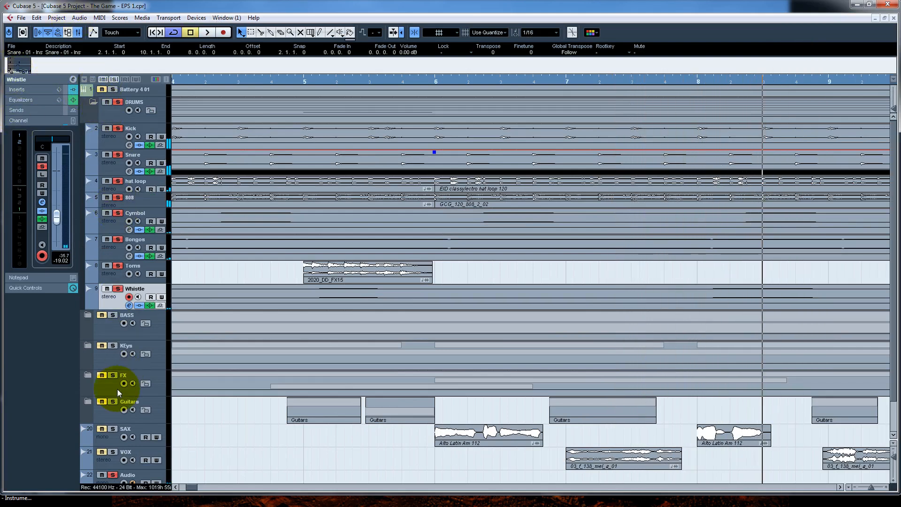
Step: Switch the solo from the DRUMS folder to the BASS folder, collapsing DRUMS and expanding BASS
left_click(114, 315)
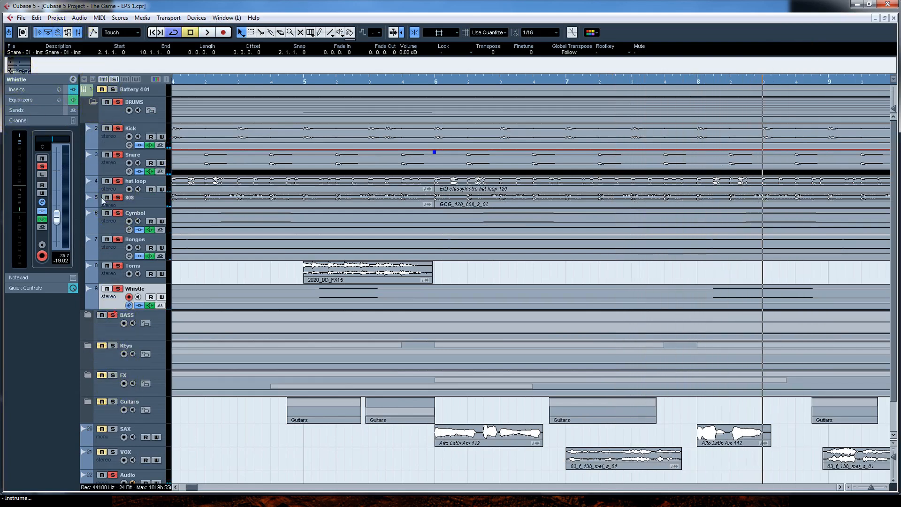
left_click(107, 103)
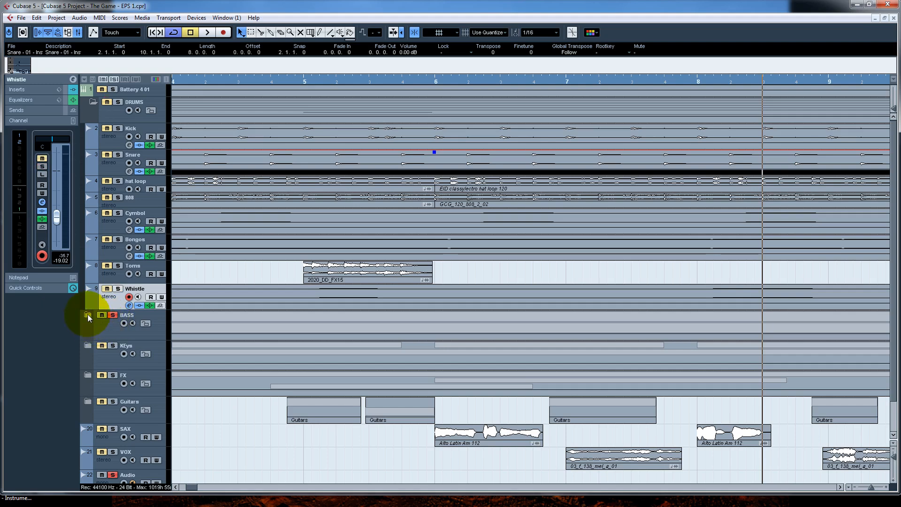
left_click(91, 108)
left_click(92, 103)
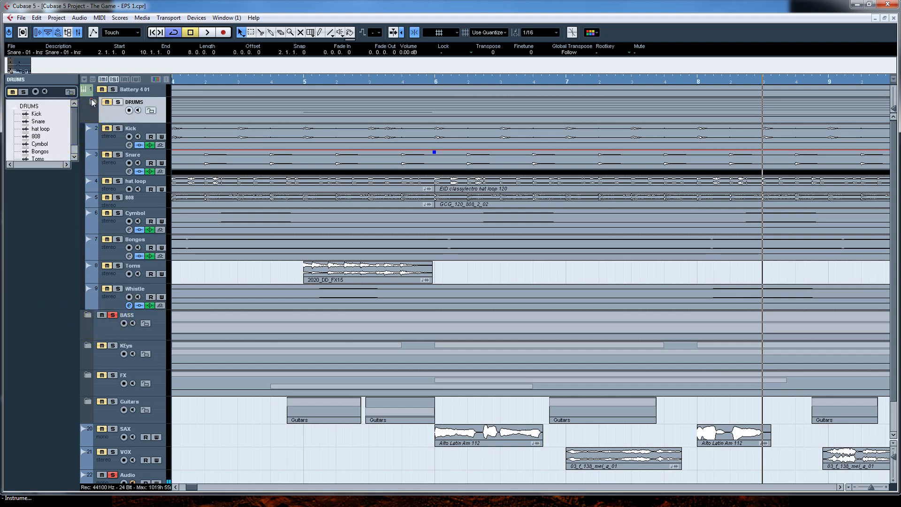
left_click(88, 129)
left_click(130, 175)
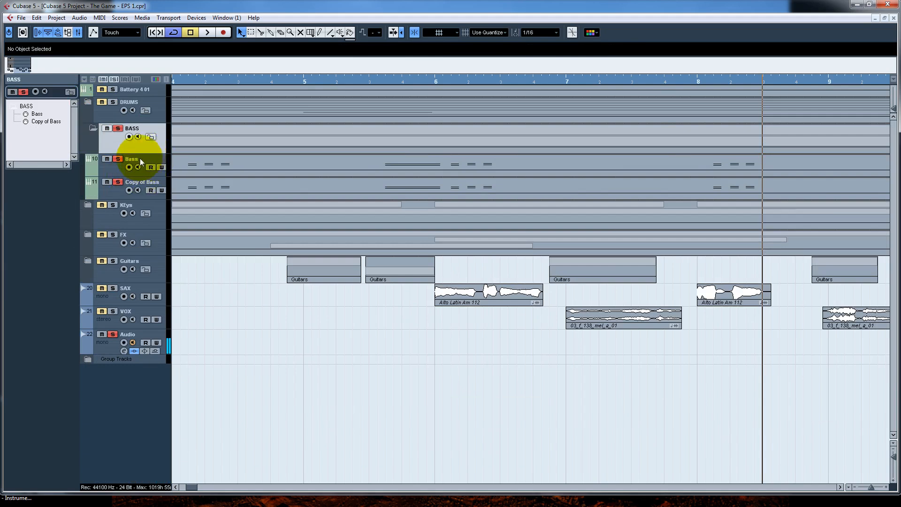
Step: Show the Bass track's channel settings and turn off solo on Copy of Bass so only Bass is soloed
left_click(140, 160)
left_click(74, 79)
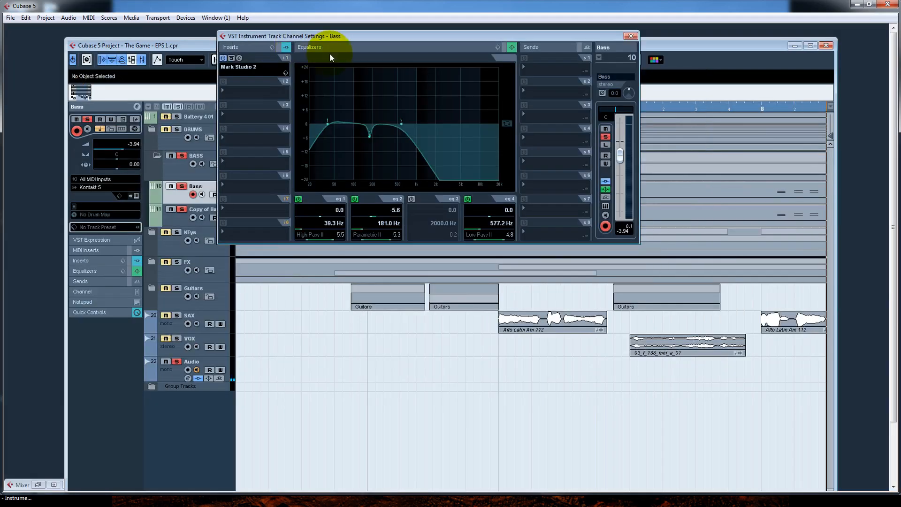
left_click_drag(331, 36, 358, 61)
left_click(180, 215)
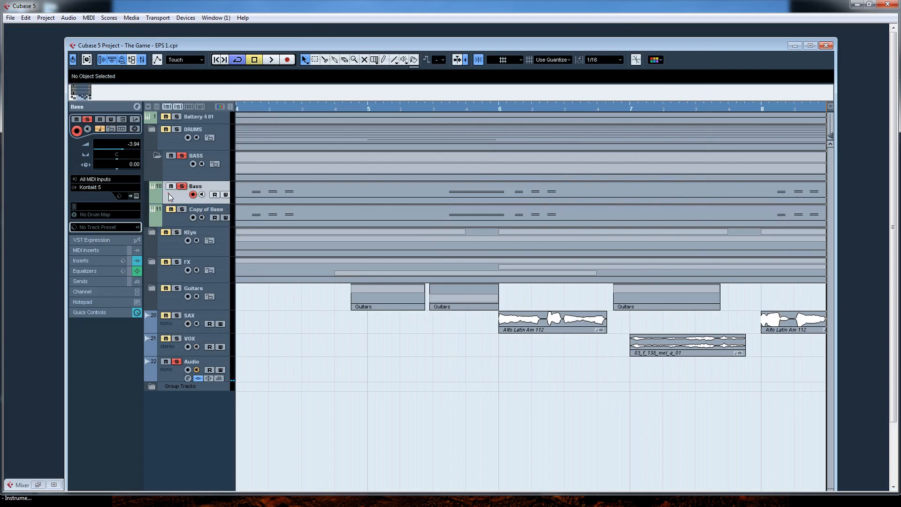
left_click(135, 106)
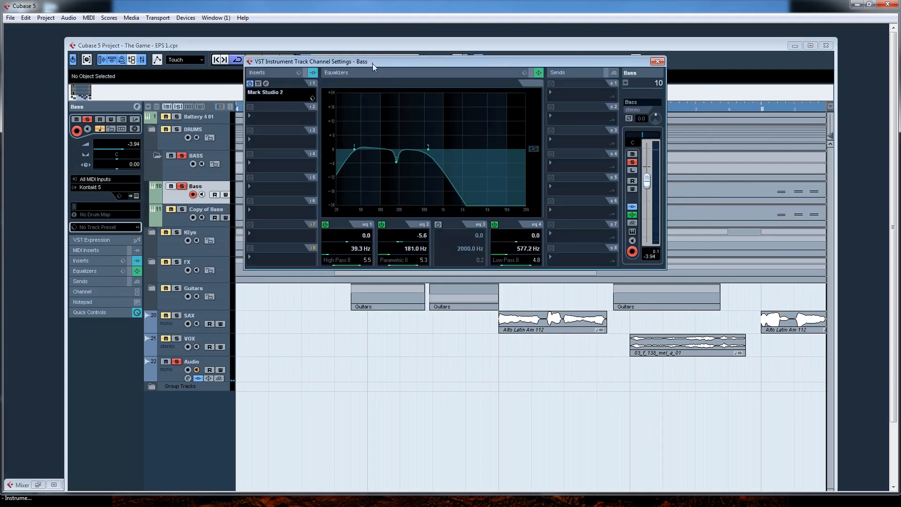
left_click_drag(373, 64, 395, 81)
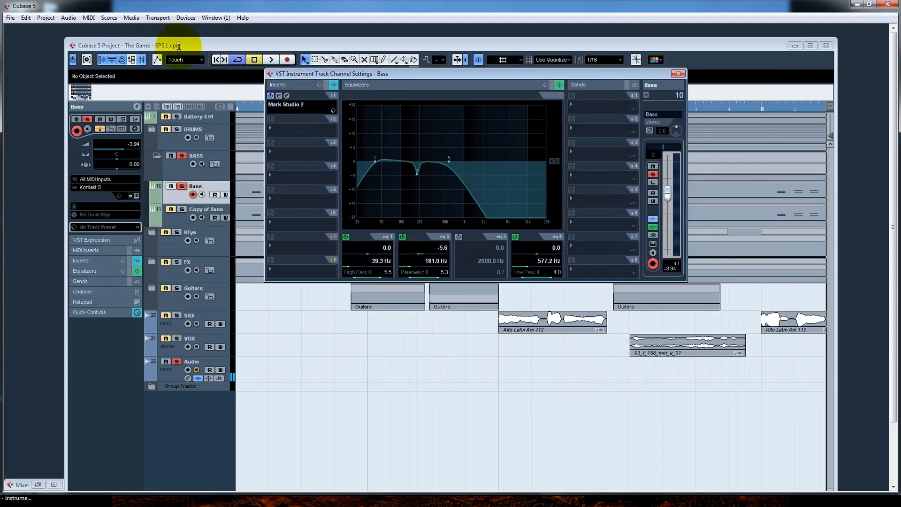
Step: Review the Bass channel's Mark Studio 2 insert during playback, comparing the sound bypassed and active
left_click(287, 96)
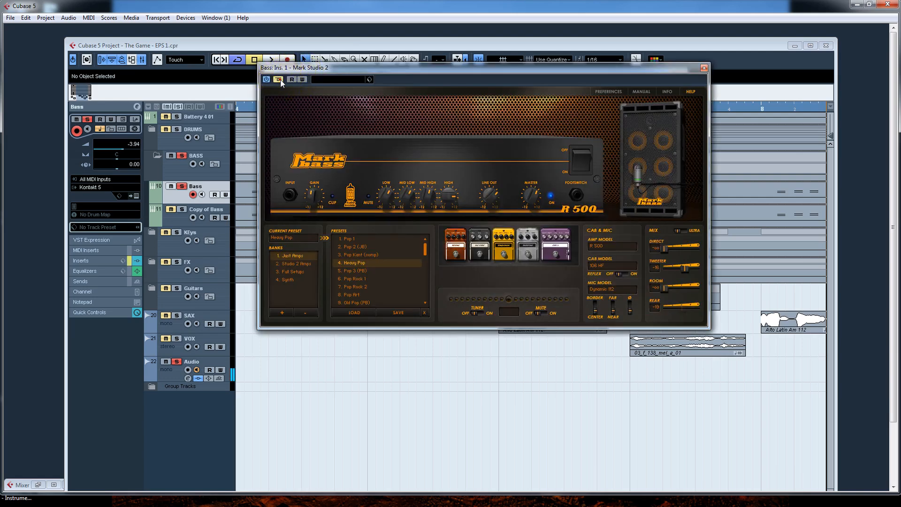
key("space")
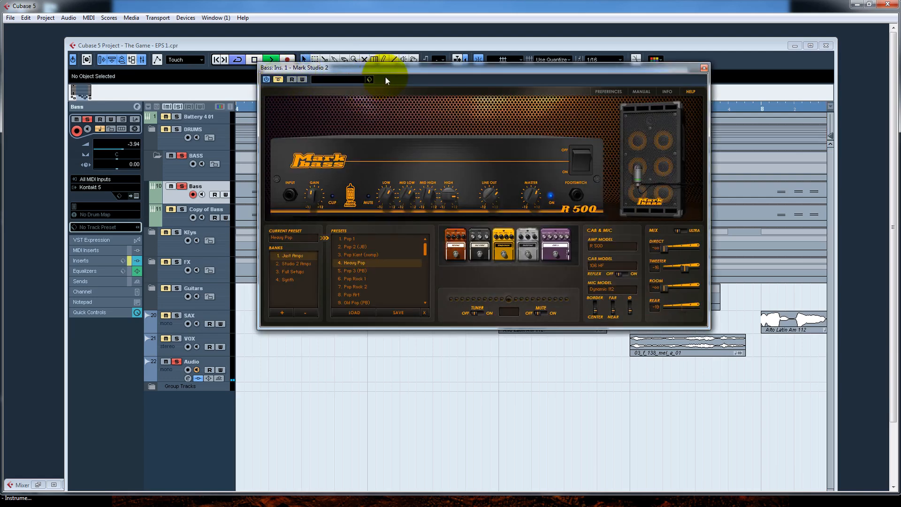
left_click_drag(396, 72, 374, 142)
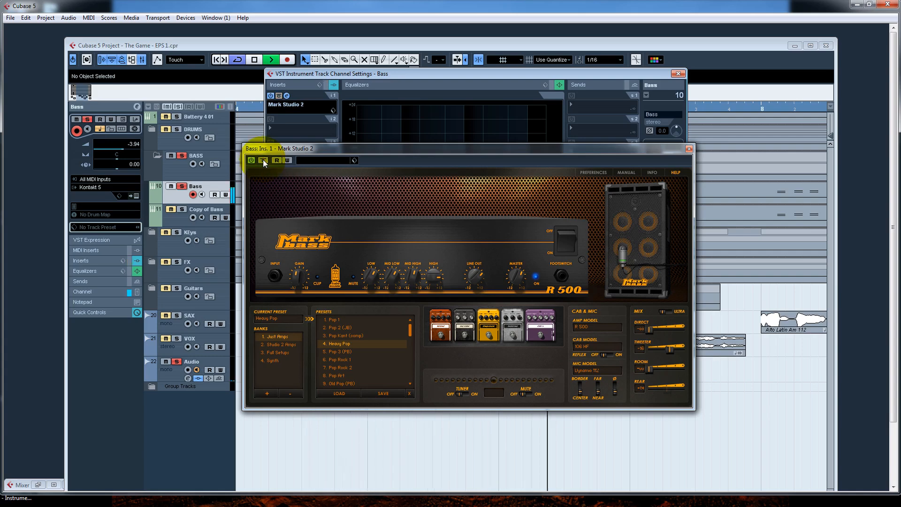
left_click_drag(366, 151, 422, 86)
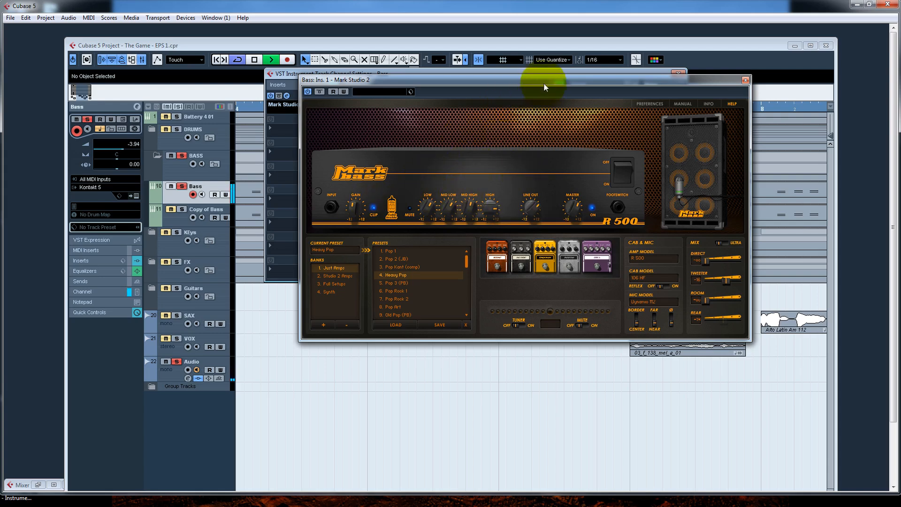
Step: Move the Mark Studio 2 window aside to examine the Bass channel's EQ, and close the plug-in
mouse_move(544, 83)
left_mouse_down()
mouse_move(511, 142)
mouse_move(607, 144)
mouse_move(598, 238)
mouse_move(487, 206)
left_mouse_up()
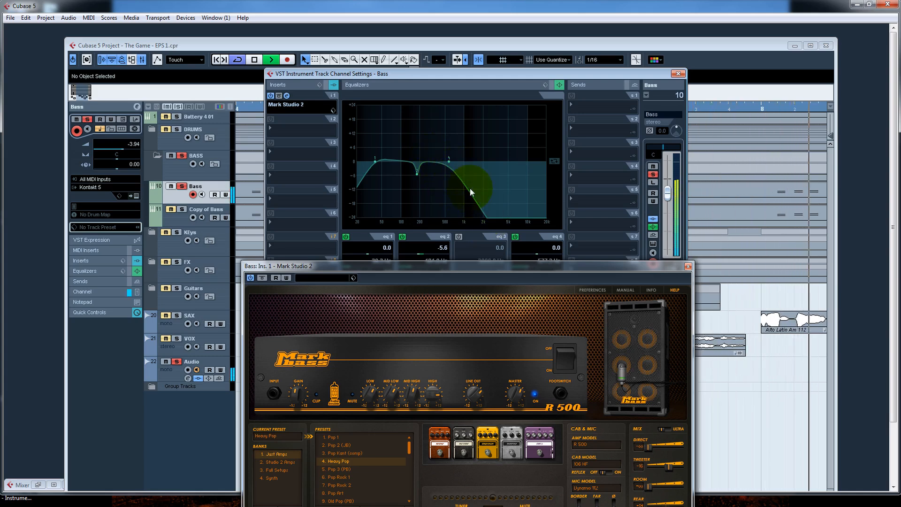
left_click_drag(509, 268, 509, 304)
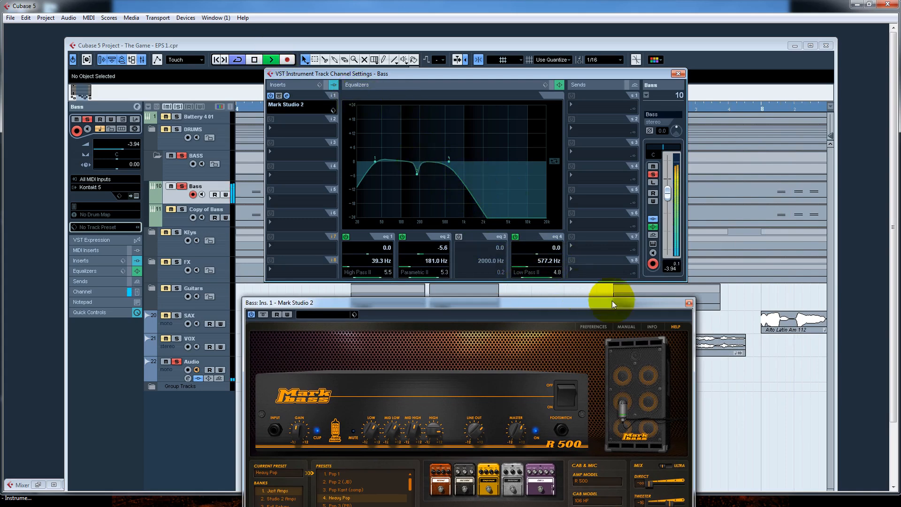
left_click_drag(613, 301, 593, 149)
left_click(670, 151)
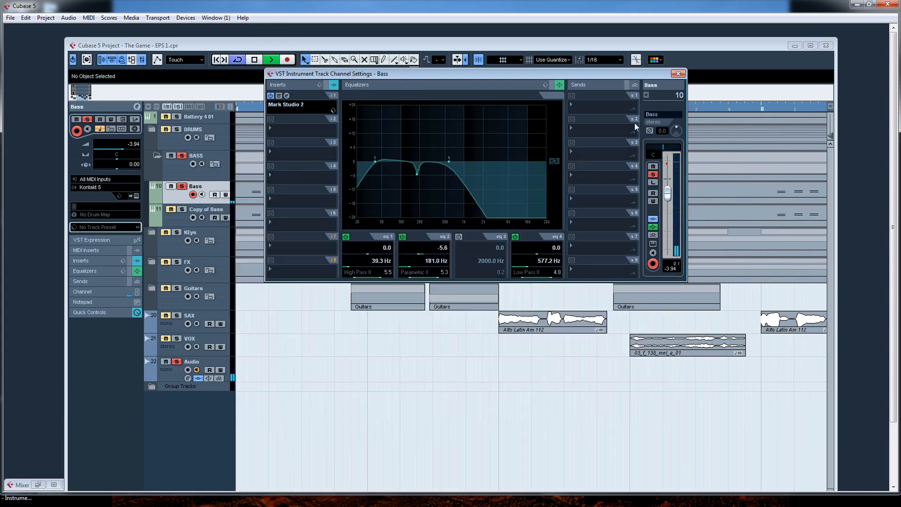
Step: Switch the channel settings to Copy of Bass and solo that channel
left_click(642, 97)
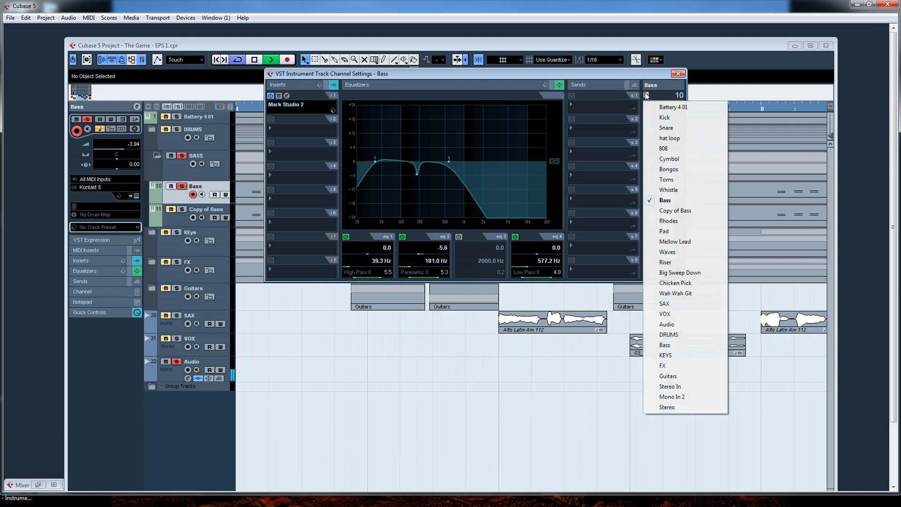
left_click(665, 213)
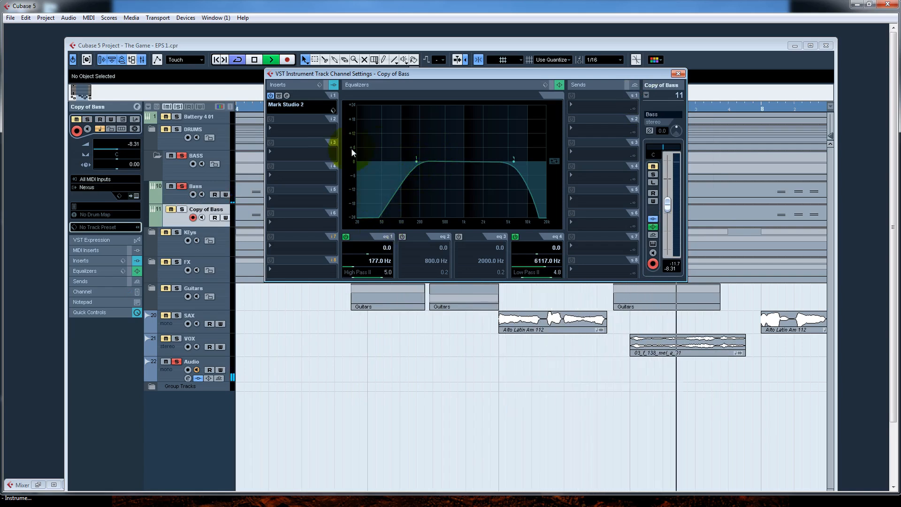
left_click(652, 173)
left_click_drag(348, 74, 353, 78)
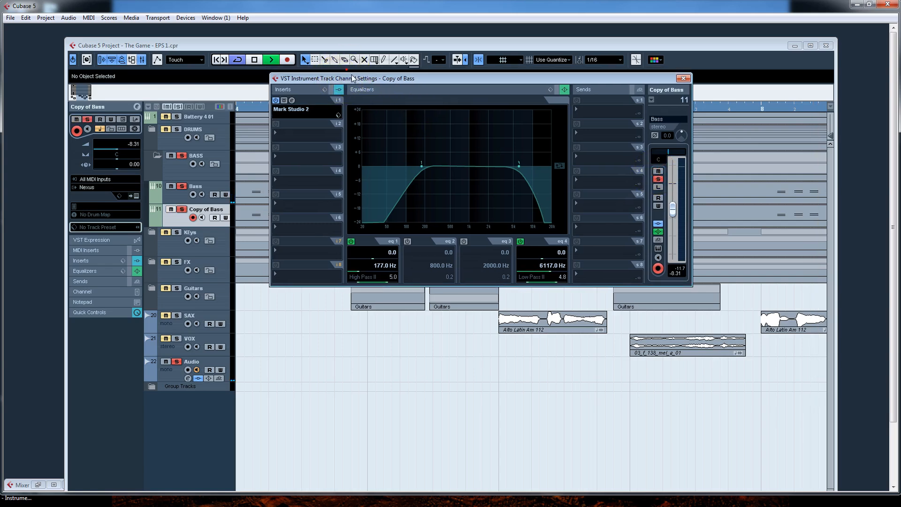
Step: Review Copy of Bass's Mark Studio 2 insert, close it, and open the track's Nexus instrument
left_click(292, 101)
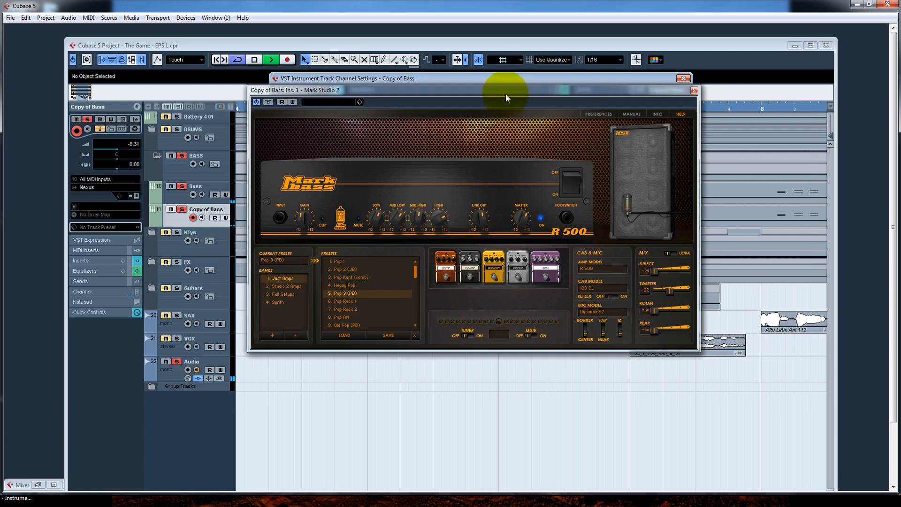
left_click_drag(505, 94, 604, 64)
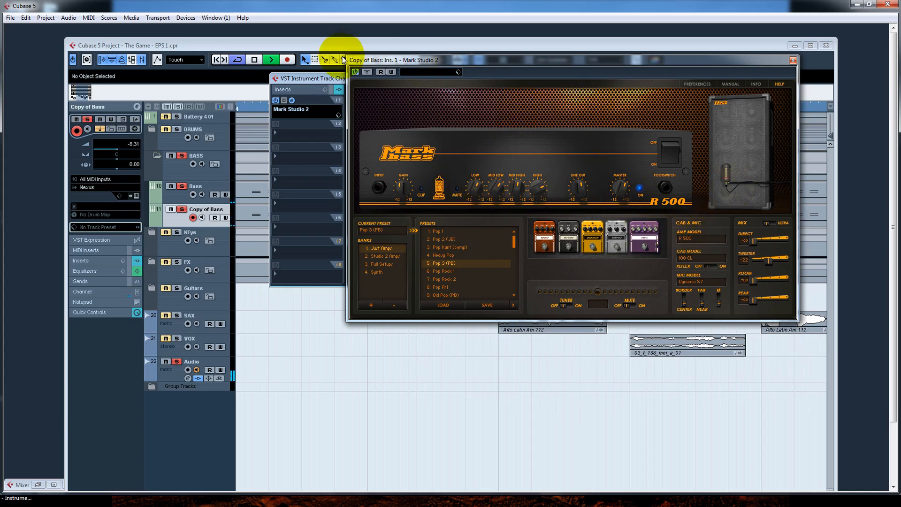
left_click(793, 60)
left_click(157, 216)
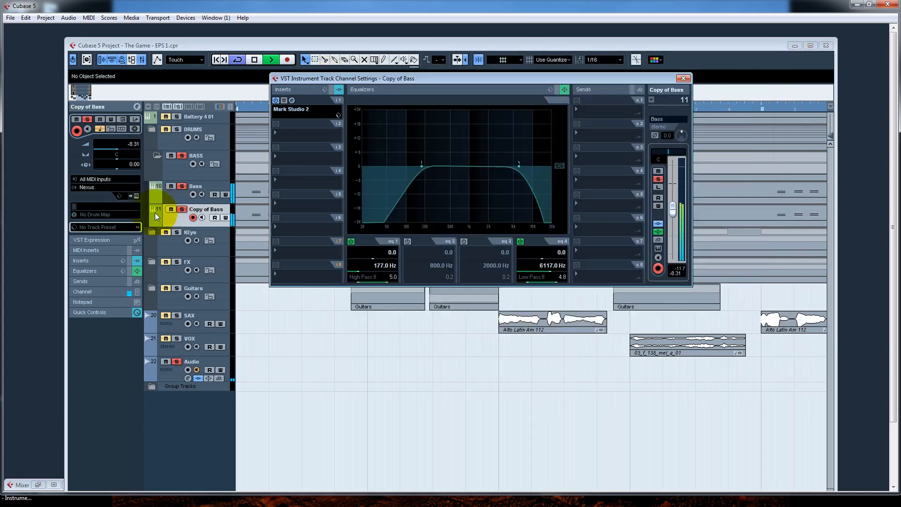
left_click(137, 197)
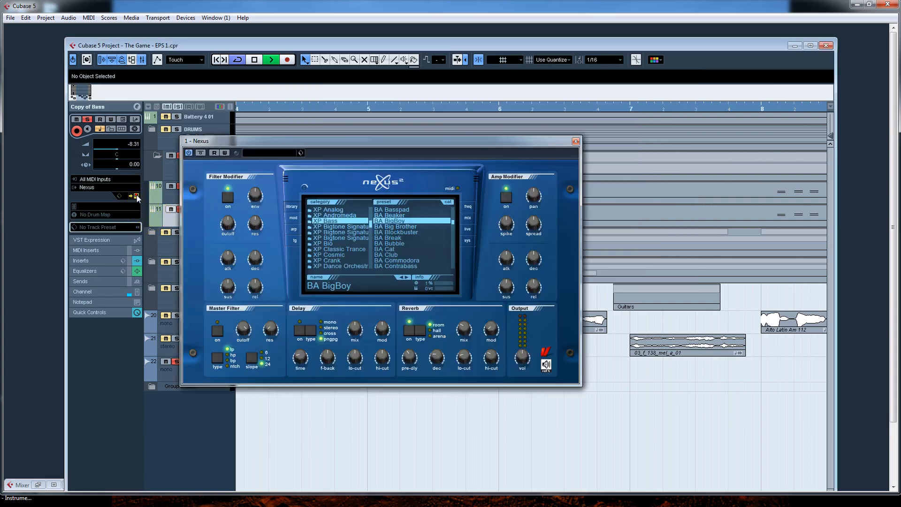
Step: Switch off the reverb in Copy of Bass's Nexus instrument and close the instrument window
left_click(413, 333)
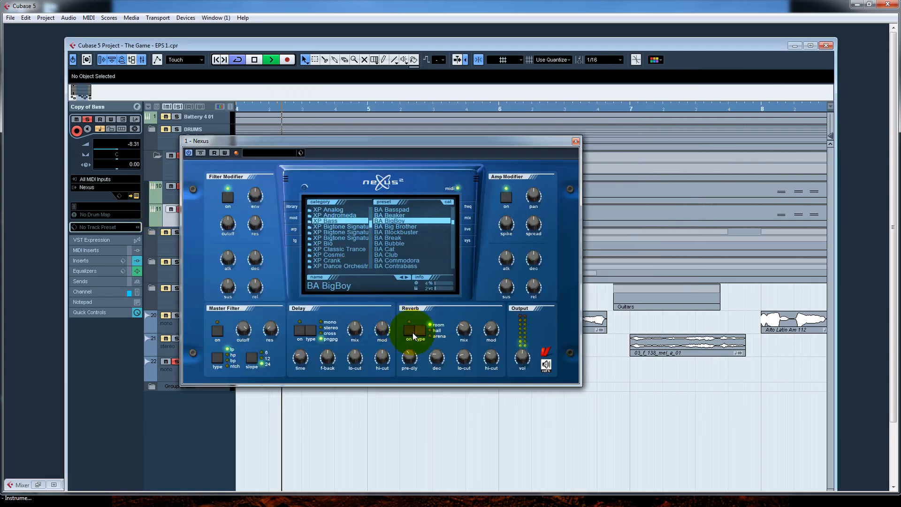
left_click(575, 141)
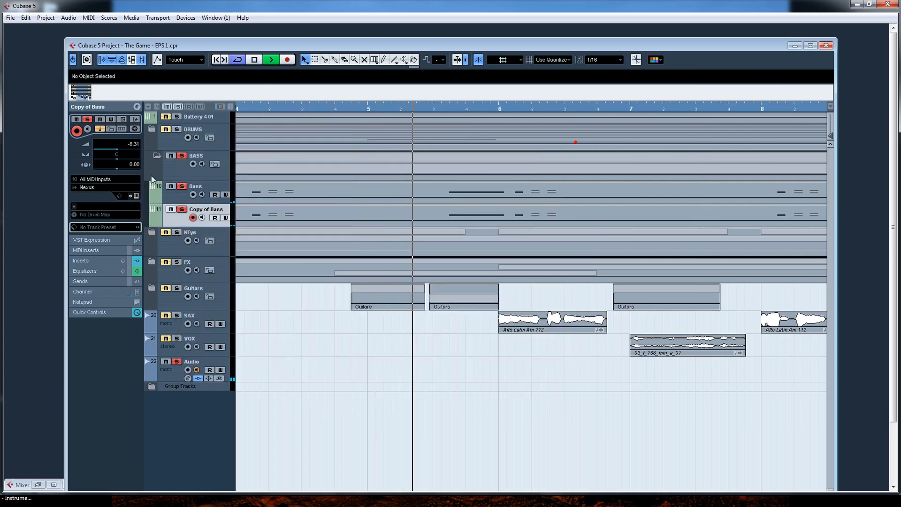
Step: Solo the DRUMS folder alongside the bass tracks to audition them together, and stop playback
left_click(176, 129)
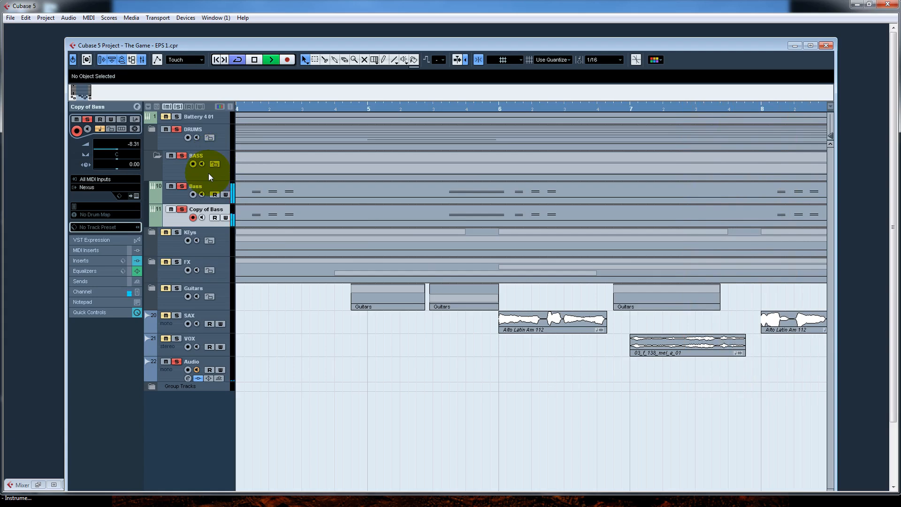
key("space")
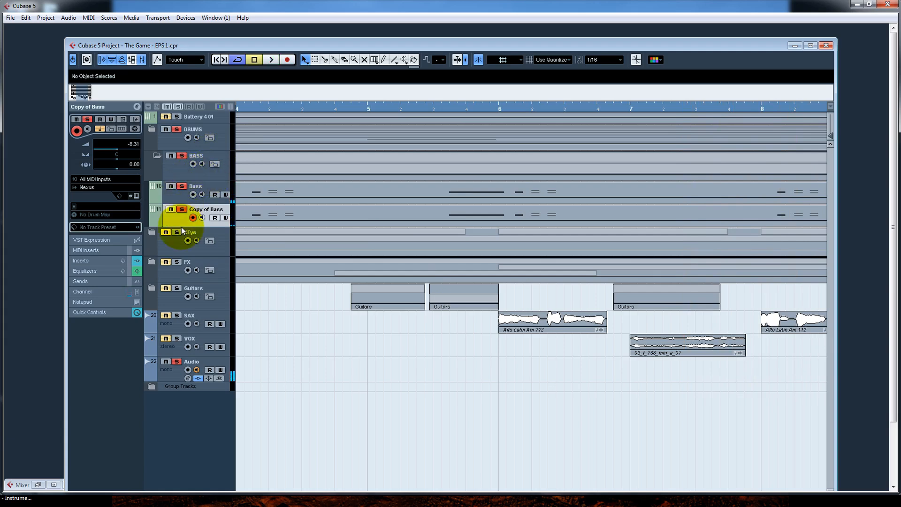
Step: Solo the KEys folder in place of BASS and DRUMS, expand it, and open the Rhodes track's channel settings
left_click(182, 155)
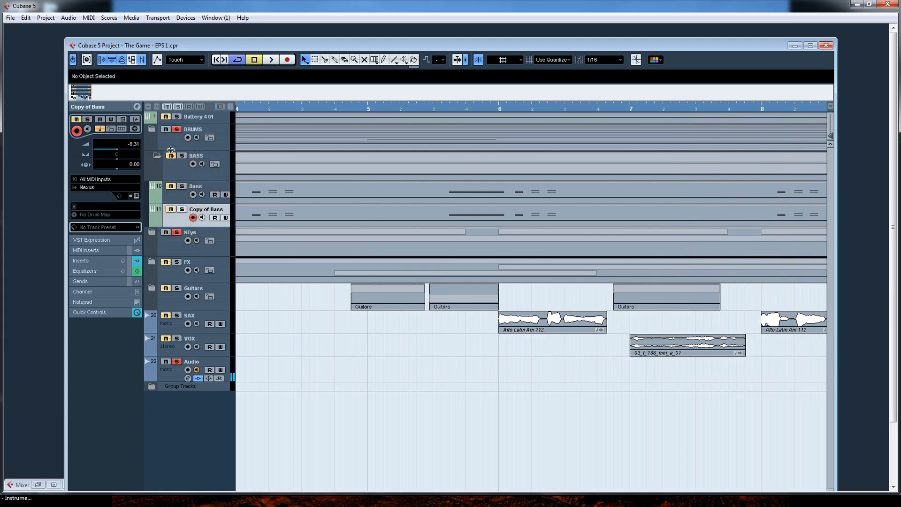
left_click(152, 232)
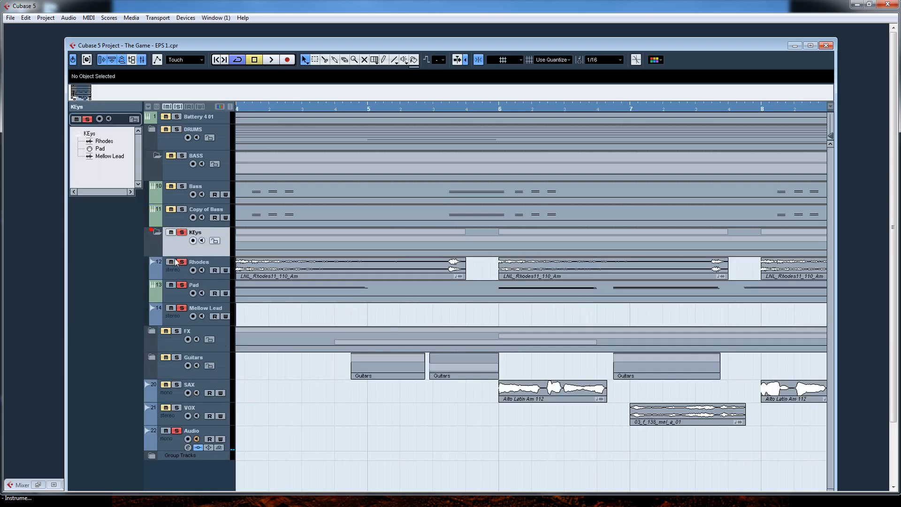
left_click(201, 263)
left_click(137, 106)
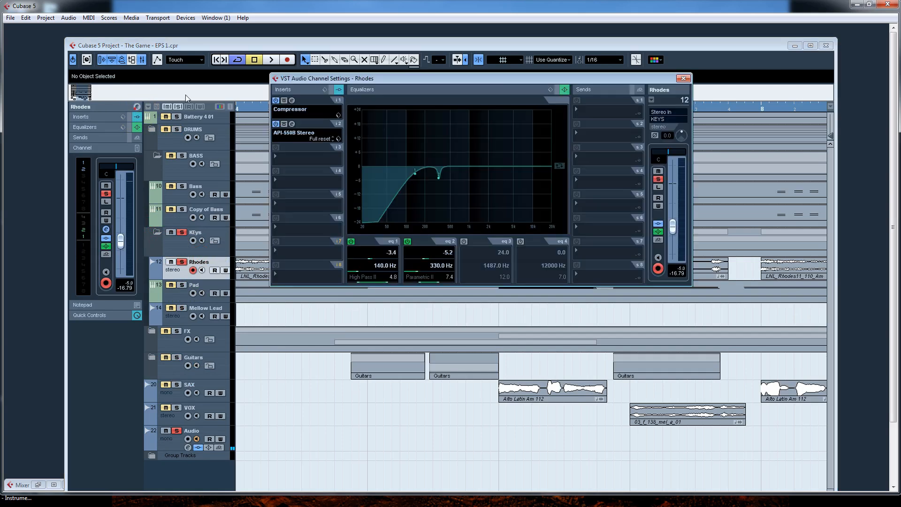
Step: Open the Rhodes channel's API-550B Stereo and Compressor inserts and arrange their windows so both are visible
left_click(292, 124)
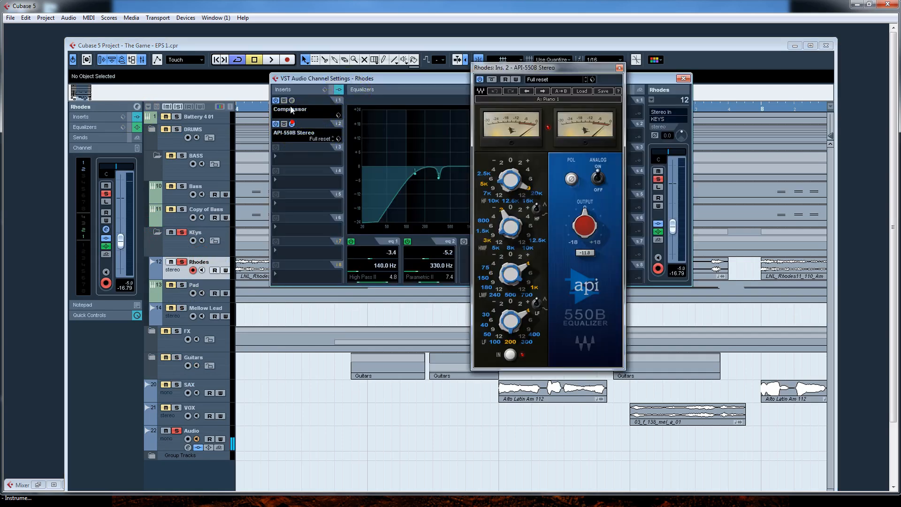
left_click(292, 101)
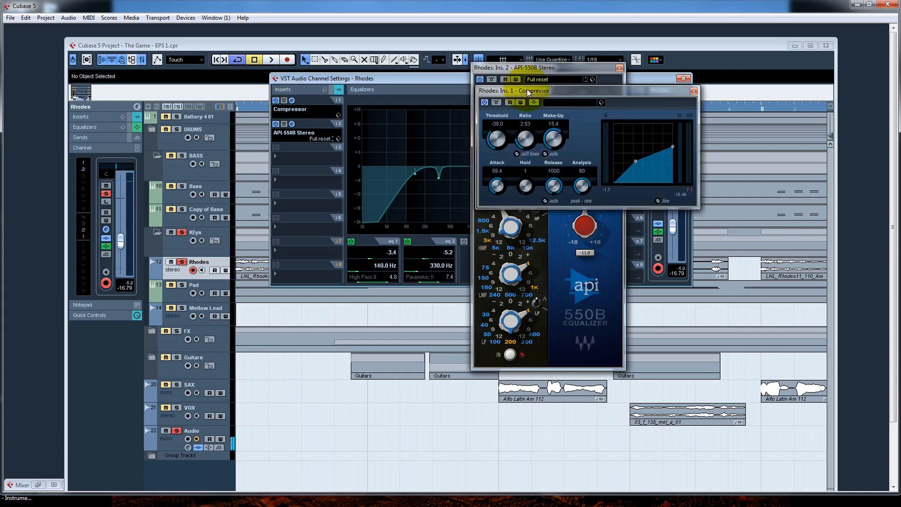
left_click_drag(527, 90, 244, 265)
left_click_drag(511, 72, 497, 164)
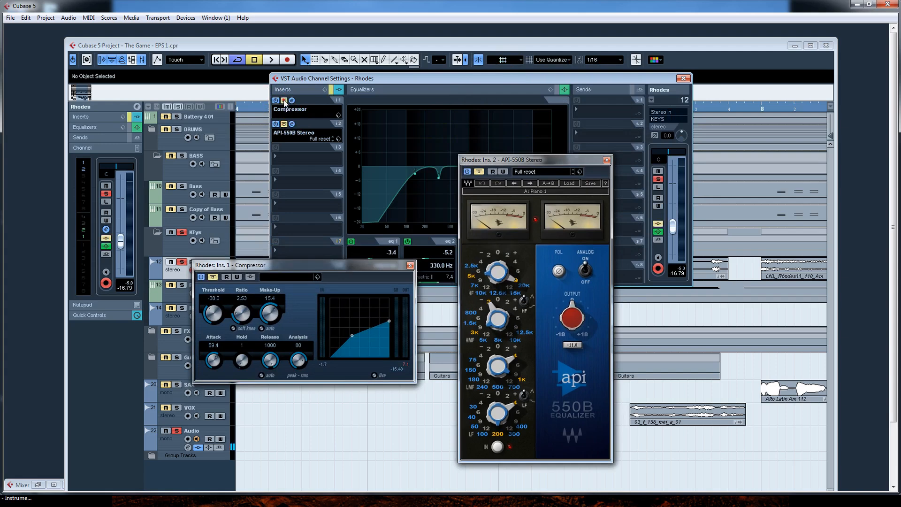
Step: Play the Rhodes with both inserts bypassed, and reactivate the Compressor for comparison
left_click(284, 100)
key("space")
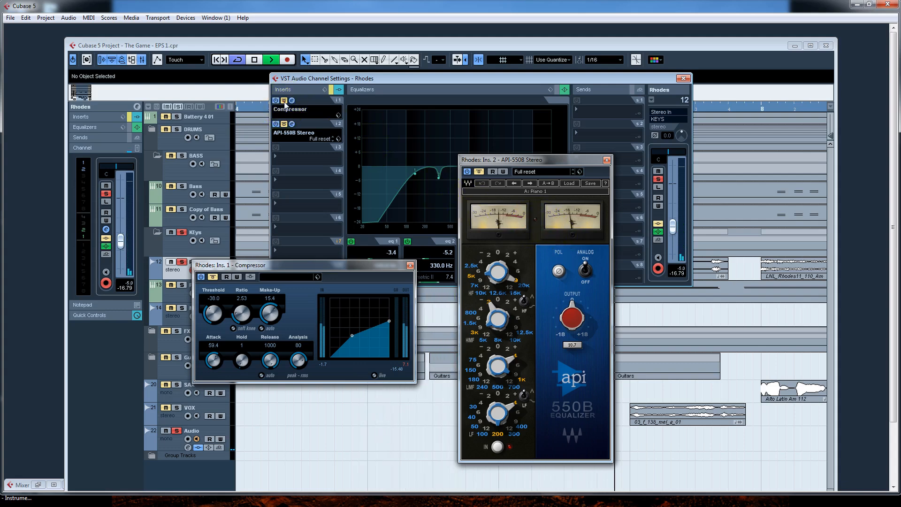
left_click(284, 101)
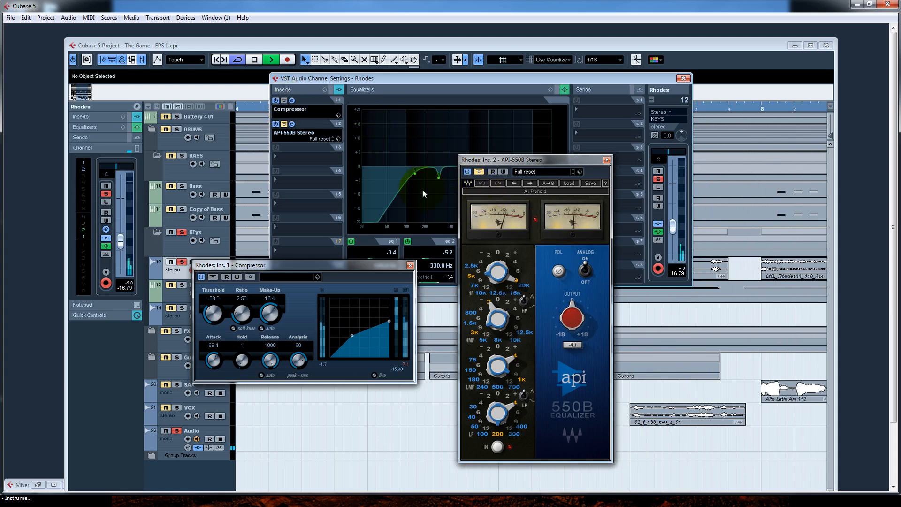
Step: Move the plug-in windows aside to examine the Rhodes EQ and Compressor settings, and close the Compressor
left_click_drag(507, 165, 627, 178)
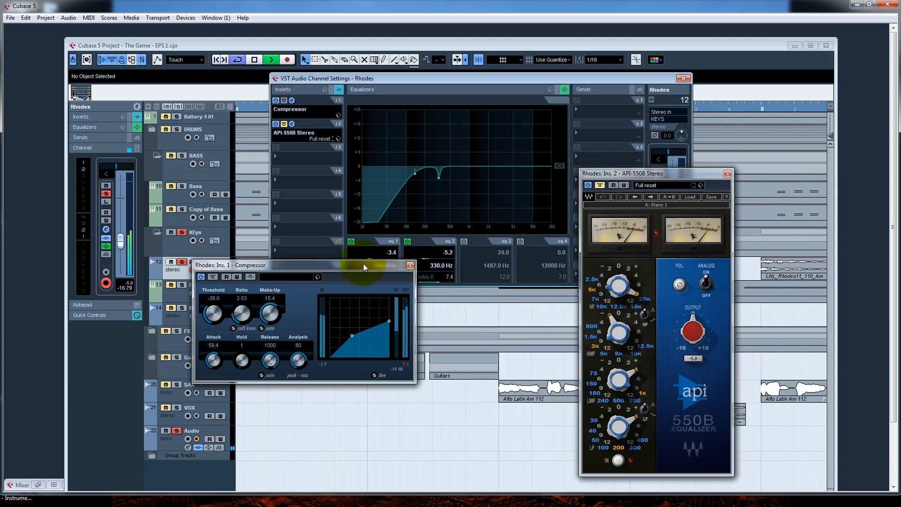
left_click_drag(359, 270, 485, 177)
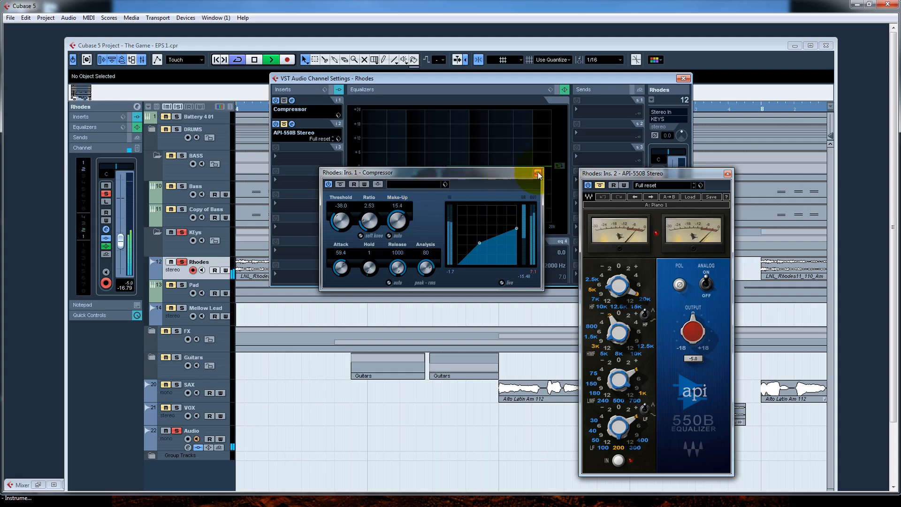
left_click_drag(527, 177, 529, 191)
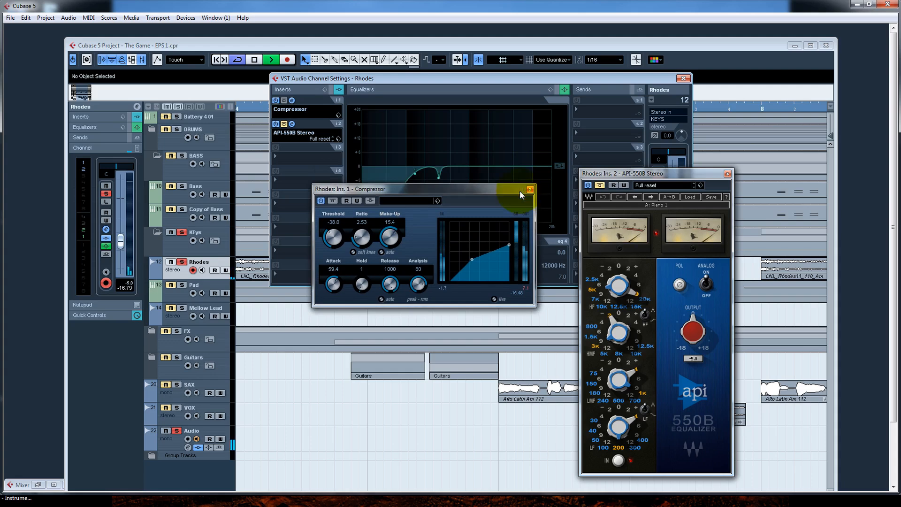
left_click_drag(530, 191, 532, 197)
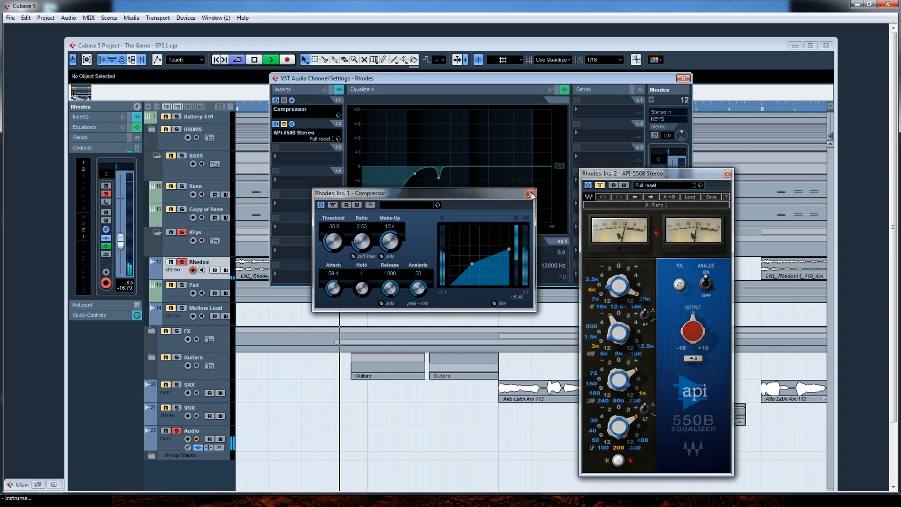
left_click(531, 196)
Step: Reactivate the Rhodes API-550B Stereo and lower its output level, resetting the clip light to check for overload
left_click_drag(632, 178, 432, 107)
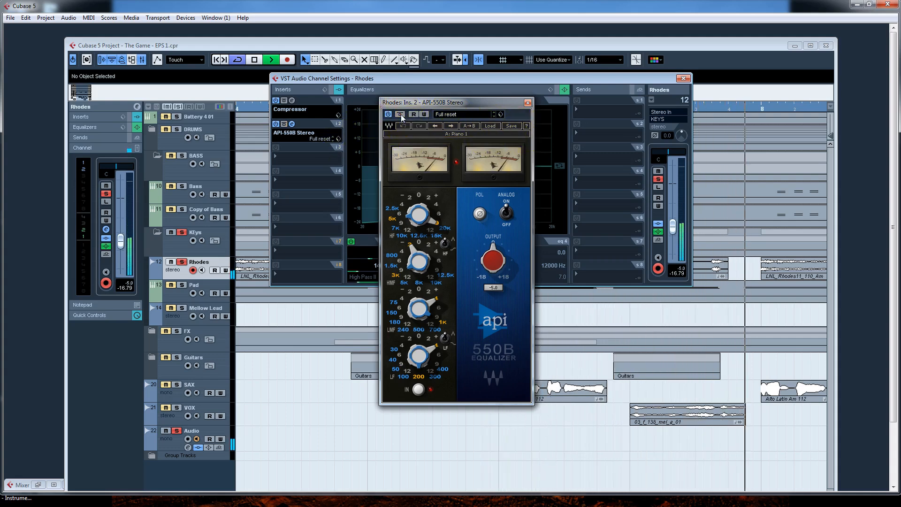
left_click(400, 115)
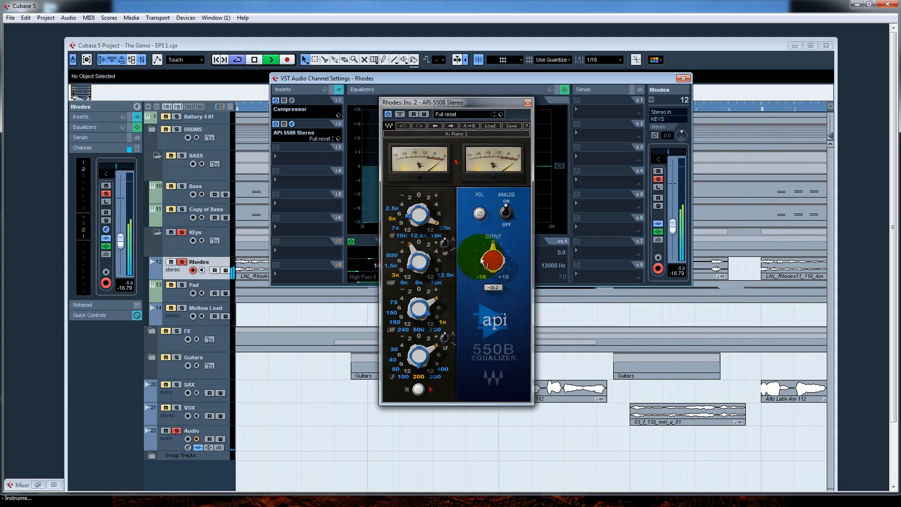
left_click_drag(487, 259, 507, 245)
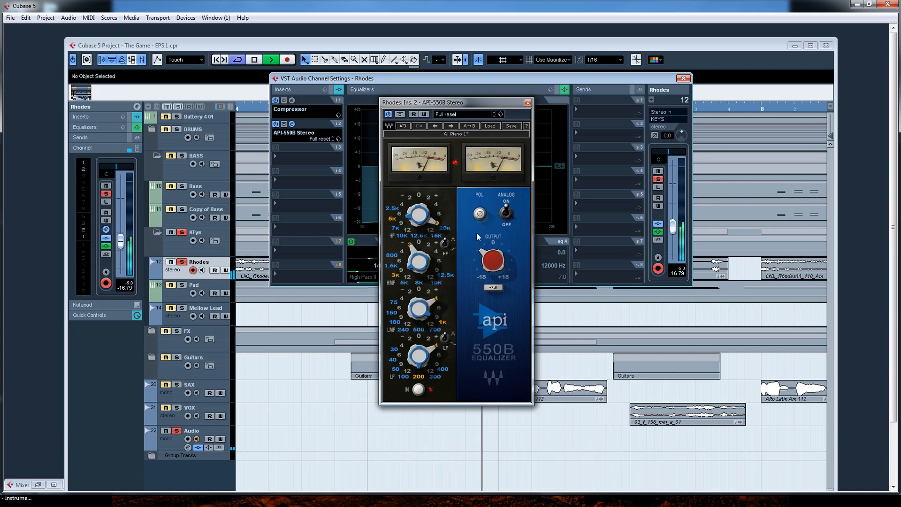
left_click_drag(493, 261, 456, 167)
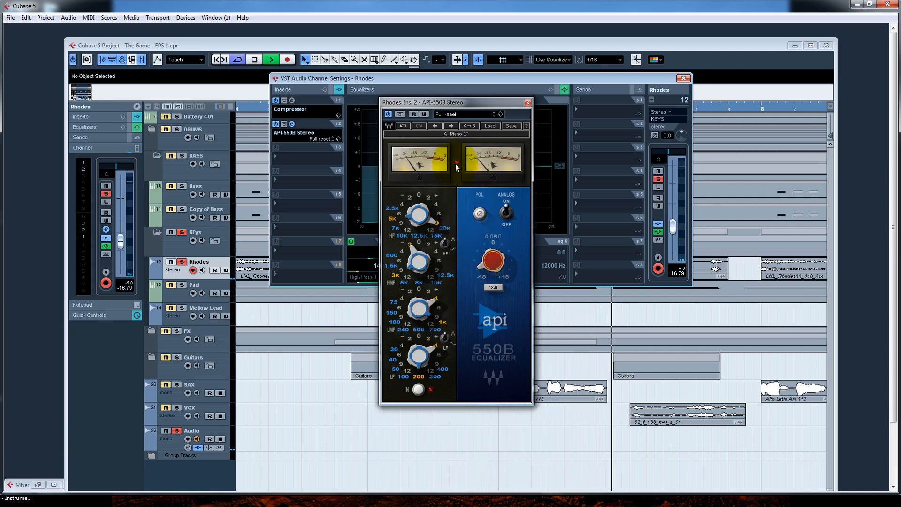
left_click(456, 163)
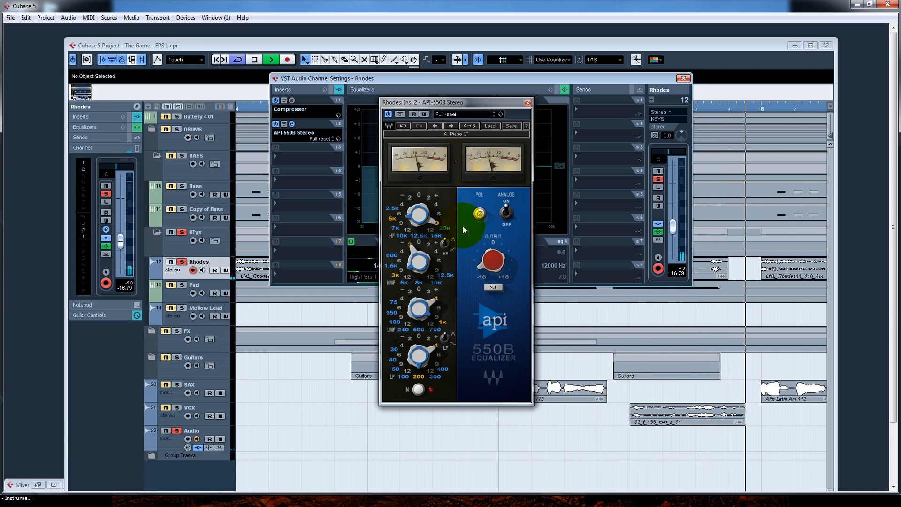
left_click_drag(487, 270, 487, 266)
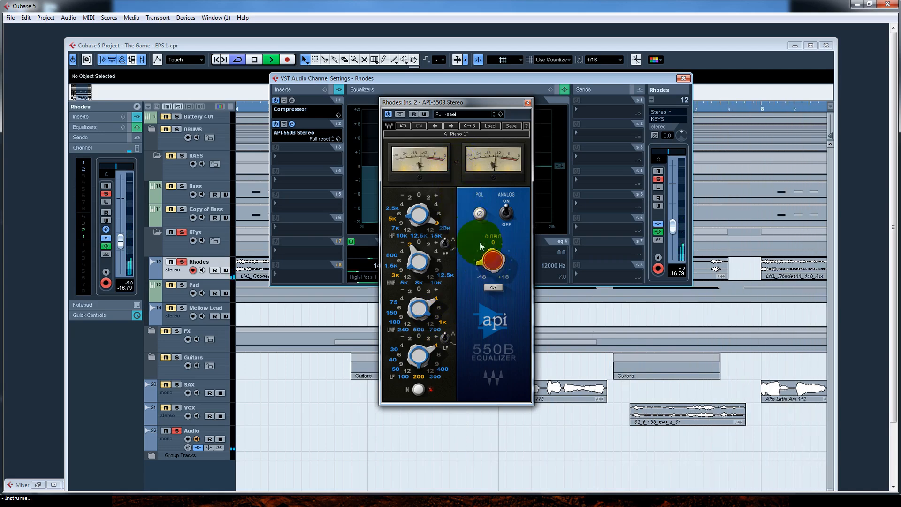
left_click_drag(490, 270, 490, 270)
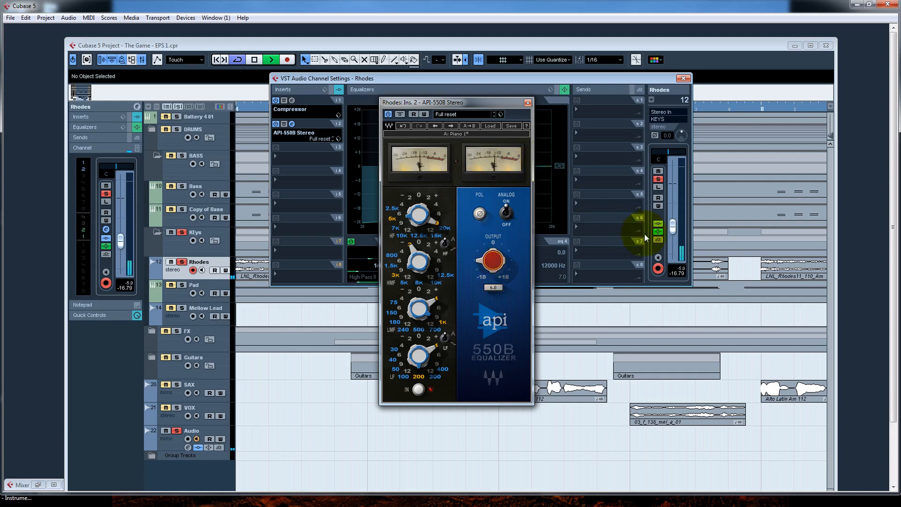
Step: Raise the Rhodes channel fader to -5.77 dB and close the API-550B Stereo window
left_click_drag(673, 227, 676, 202)
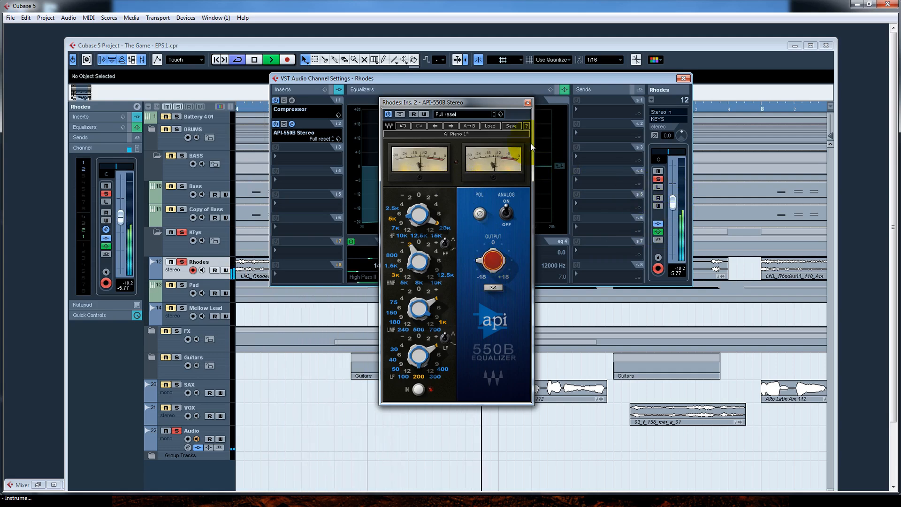
left_click(528, 103)
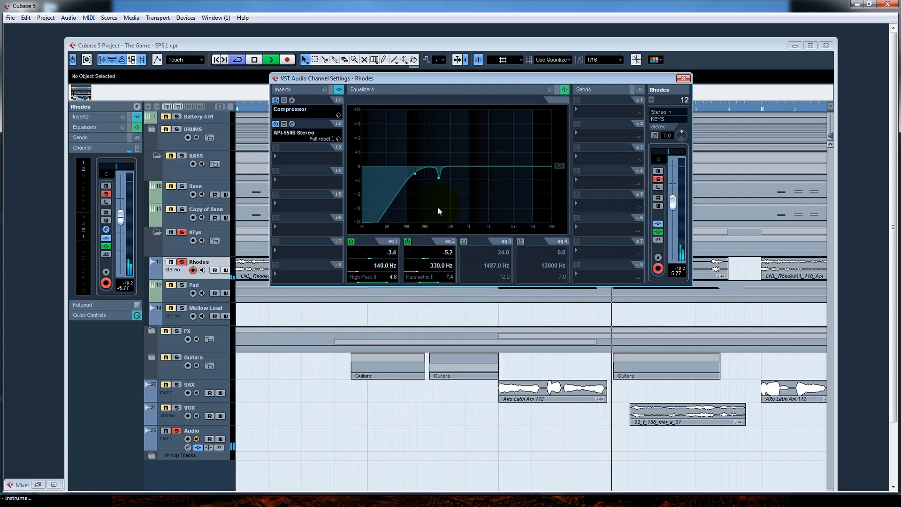
Step: Switch the channel settings to Pad and solo that channel with its API-550B Stereo insert bypassed
left_click(650, 100)
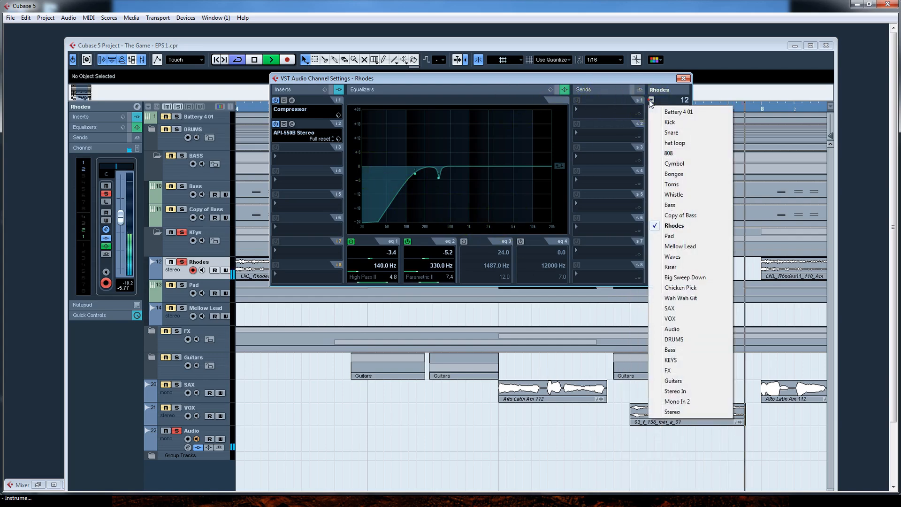
left_click(660, 235)
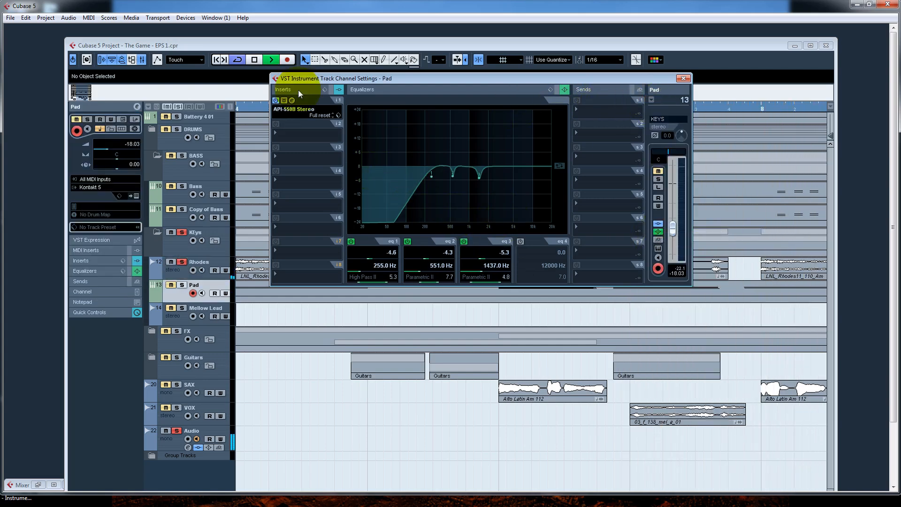
left_click_drag(373, 80, 385, 72)
left_click(296, 92)
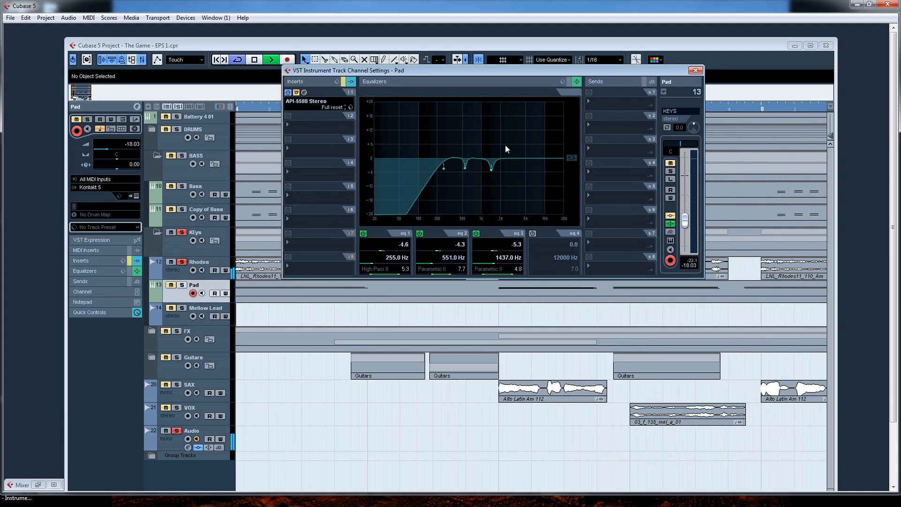
left_click_drag(426, 71, 435, 78)
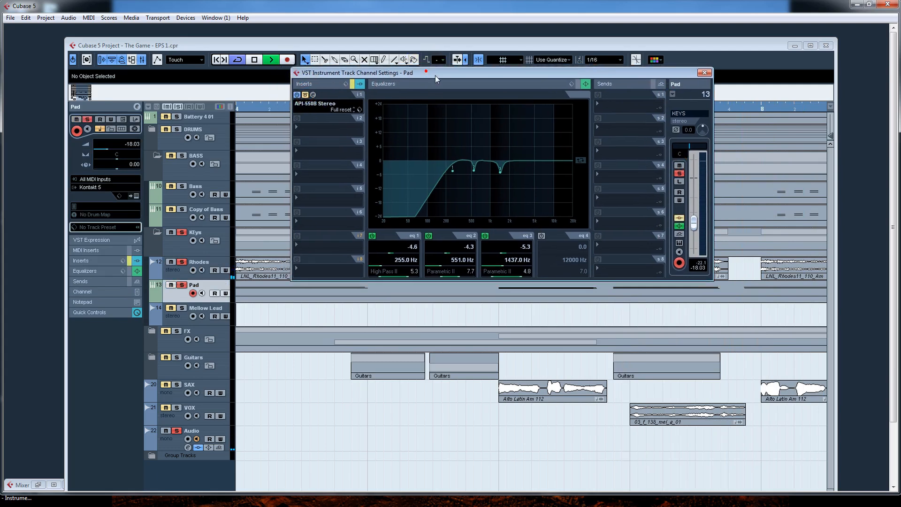
Step: Open the Pad's API-550B Stereo insert, review its settings, and reactivate it to compare with the bypassed sound
left_click(313, 101)
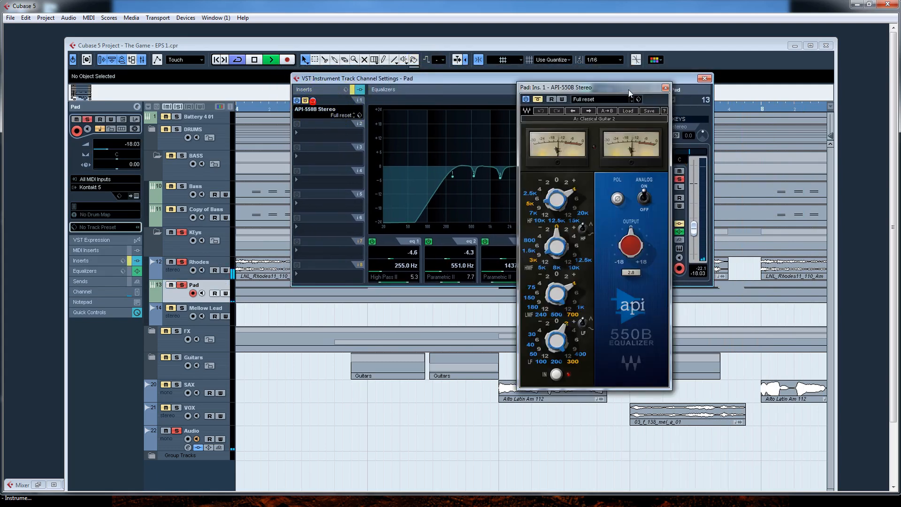
left_click_drag(629, 89, 581, 97)
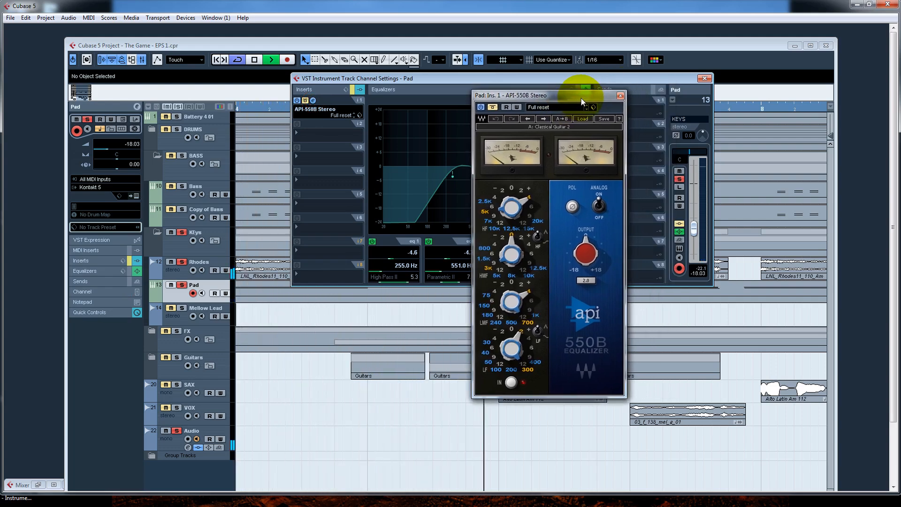
left_click_drag(581, 98, 485, 85)
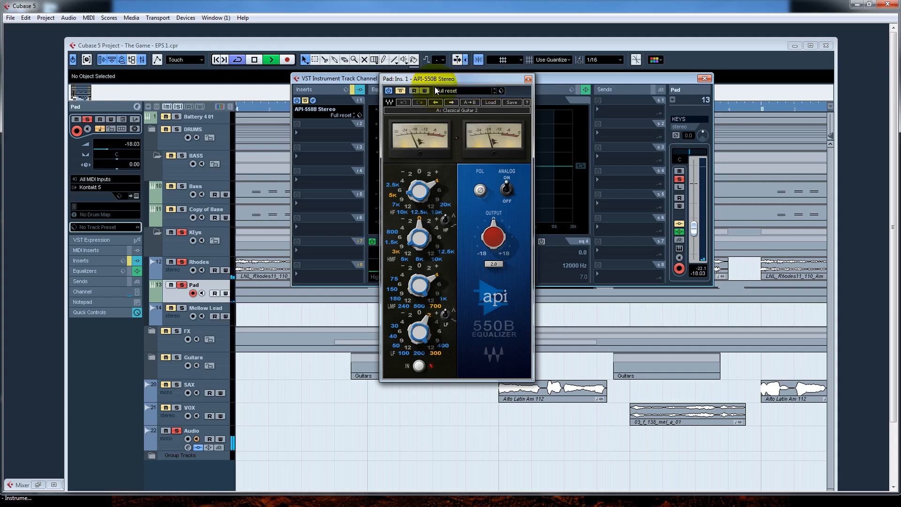
left_click_drag(431, 81, 415, 75)
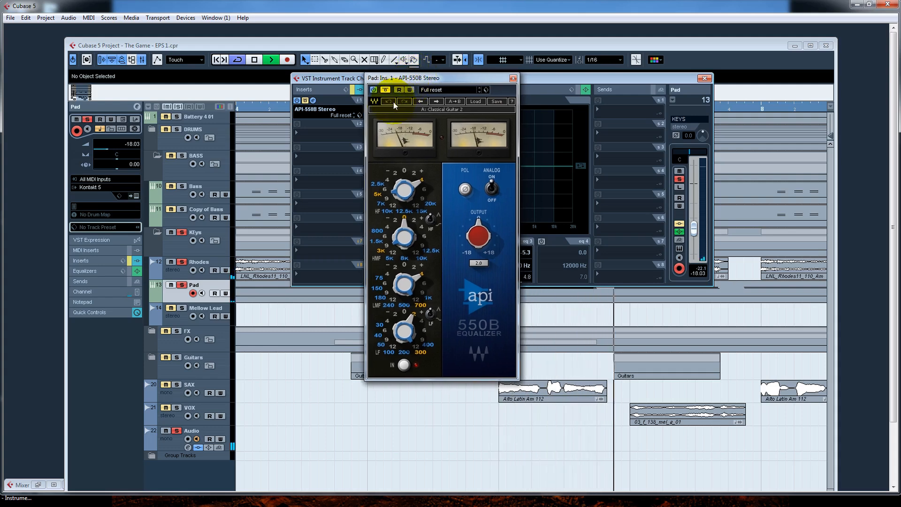
left_click(386, 89)
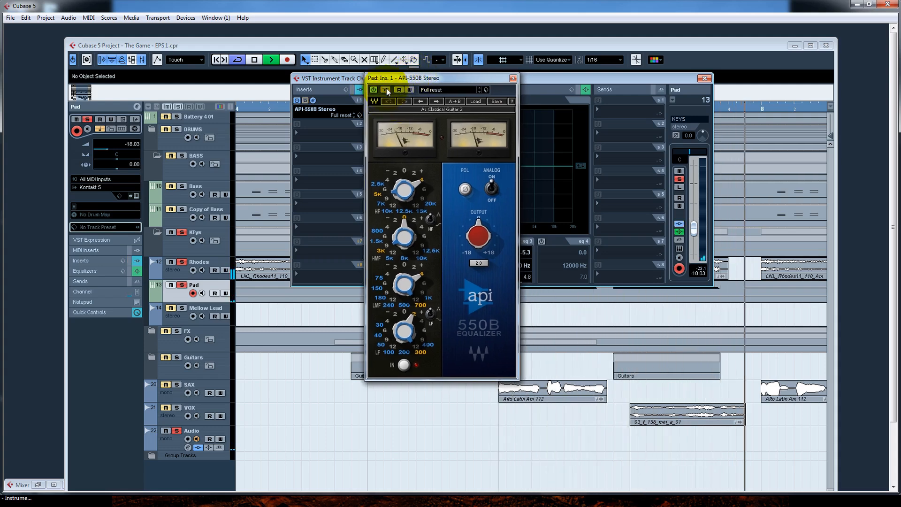
left_click(386, 88)
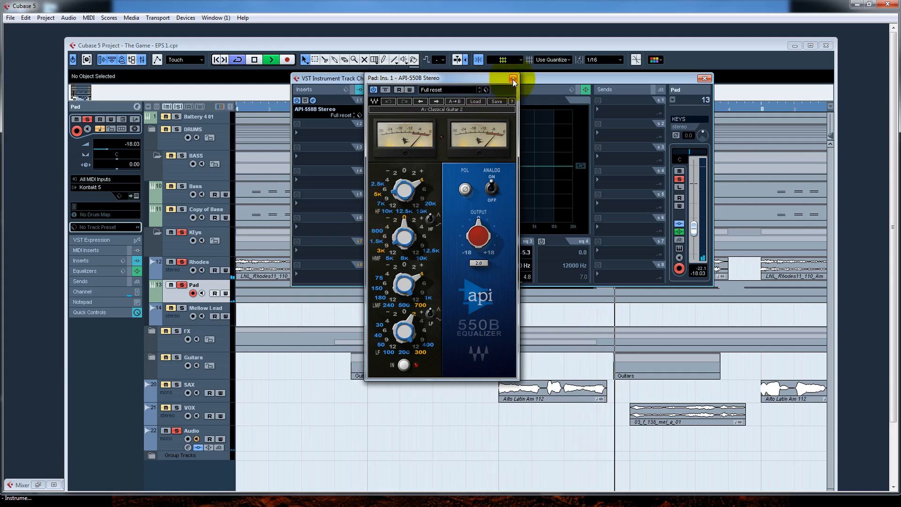
Step: Lower the Pad channel fader to -19.02 dB and close its API-550B Stereo window
left_click_drag(694, 227, 695, 235)
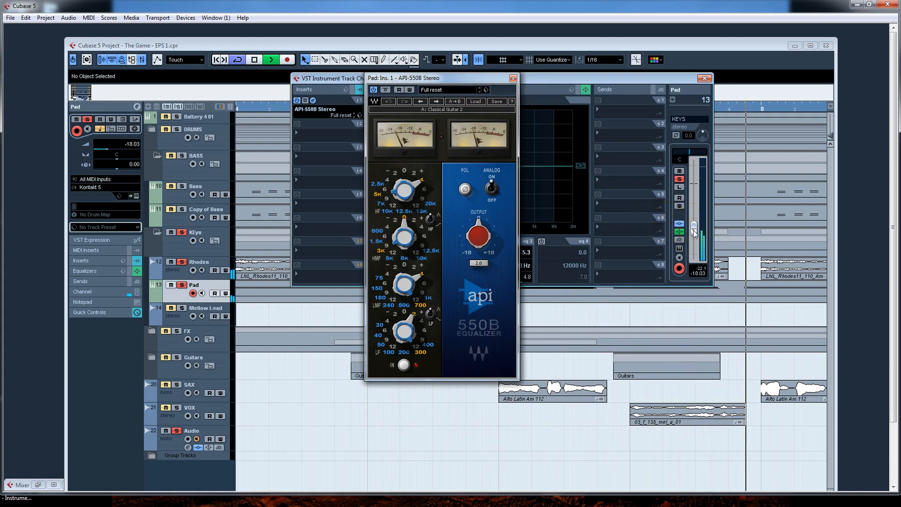
left_click(513, 78)
Step: Switch the channel settings to Mellow Lead, open its API-550B Stereo insert, and solo the channel while comparing the insert bypassed and active
left_click(673, 100)
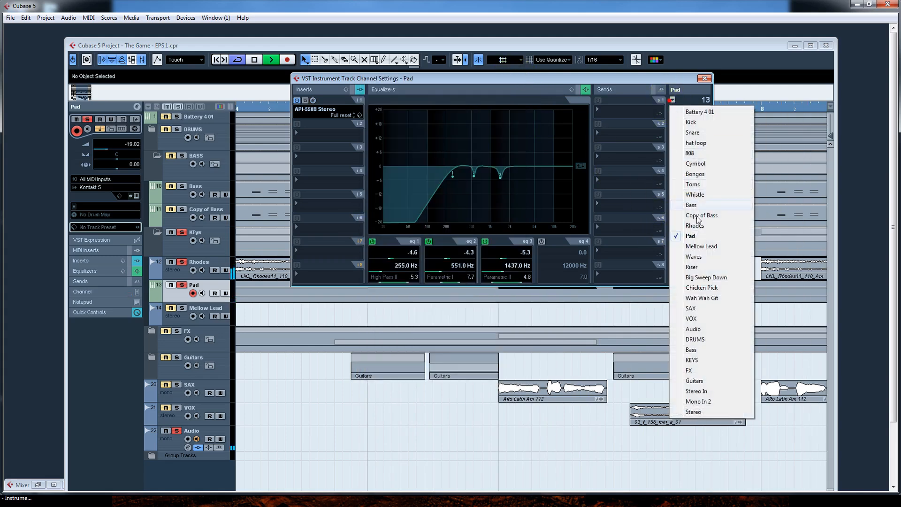
left_click(732, 240)
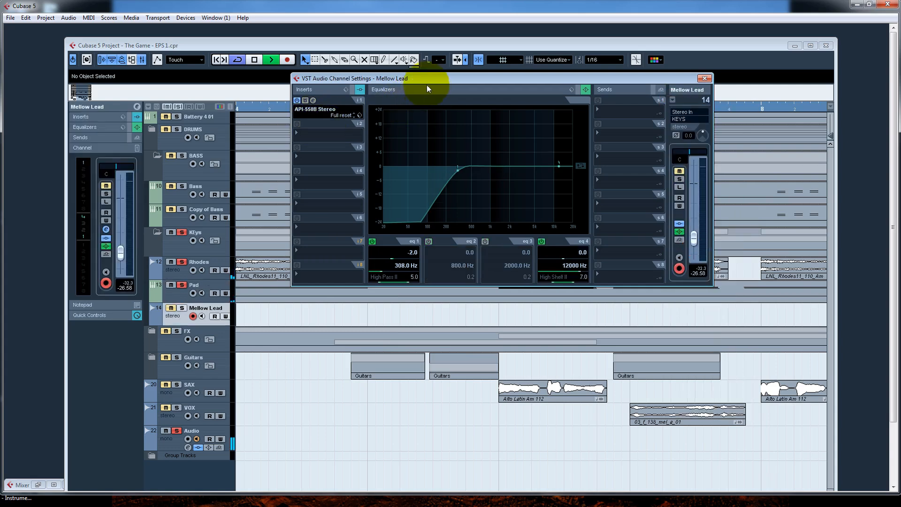
left_click_drag(428, 87, 454, 74)
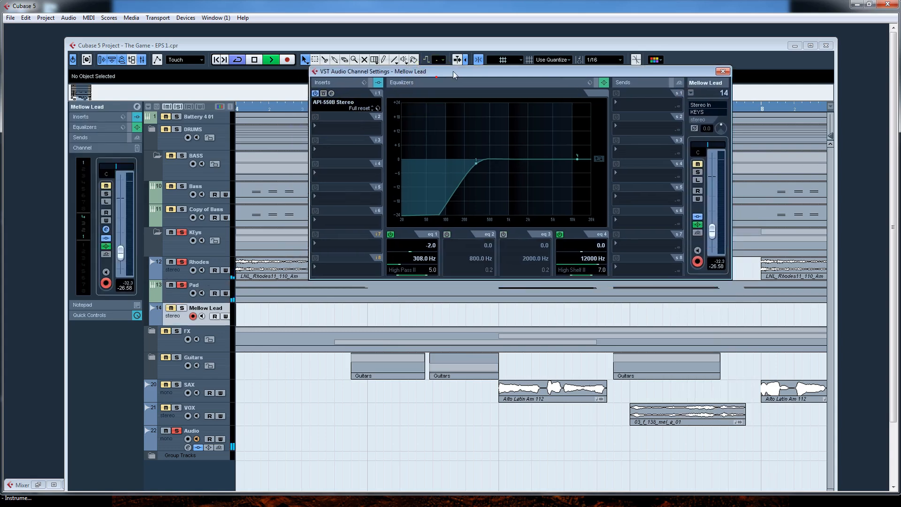
left_click(331, 94)
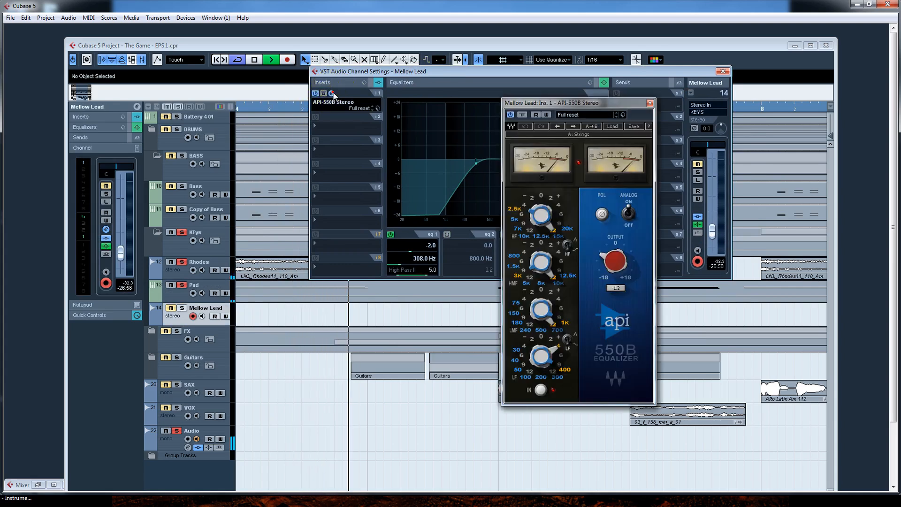
left_click_drag(568, 103, 393, 90)
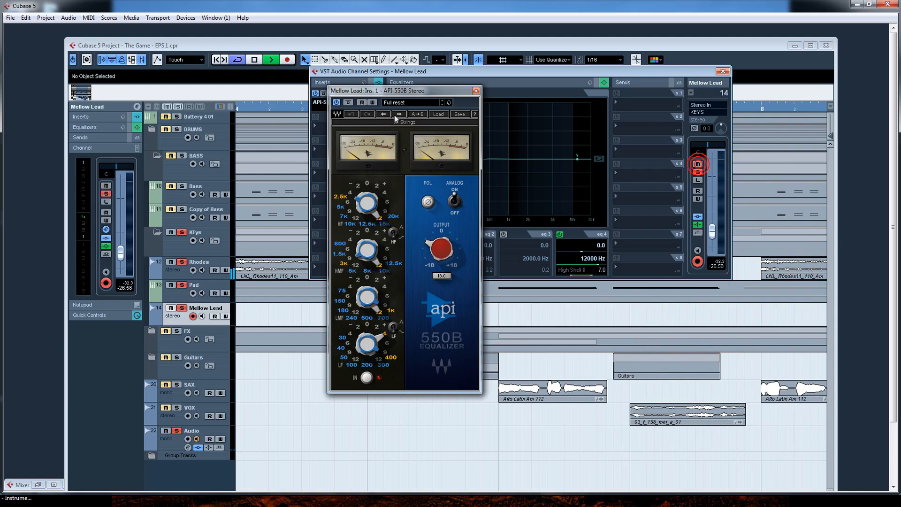
left_click(348, 103)
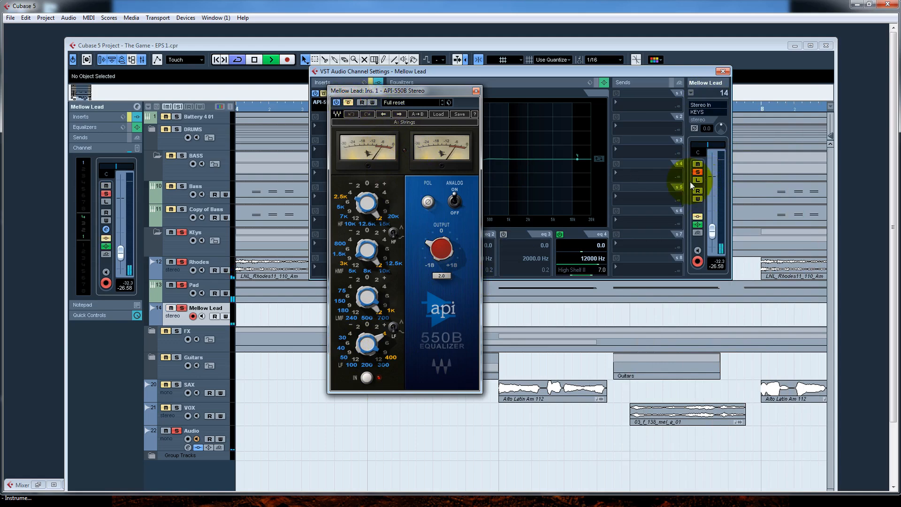
left_click_drag(384, 90, 428, 67)
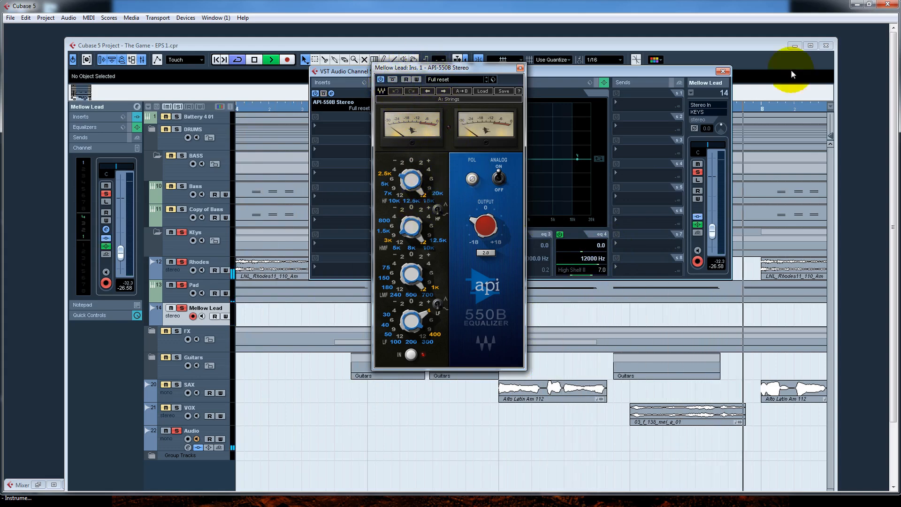
Step: Maximize the project window and move the API-550B Stereo window away from the Mellow Lead clips
left_click(811, 46)
left_click_drag(189, 485, 185, 496)
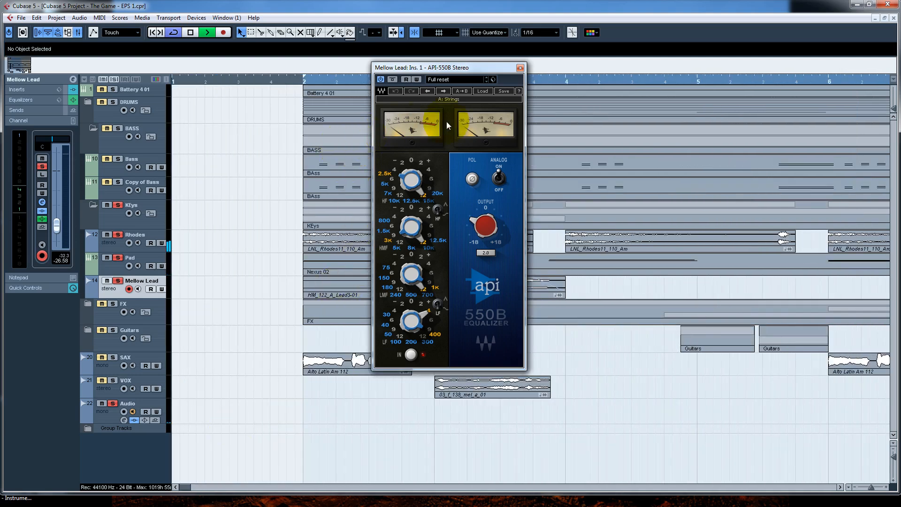
left_click_drag(449, 67, 614, 56)
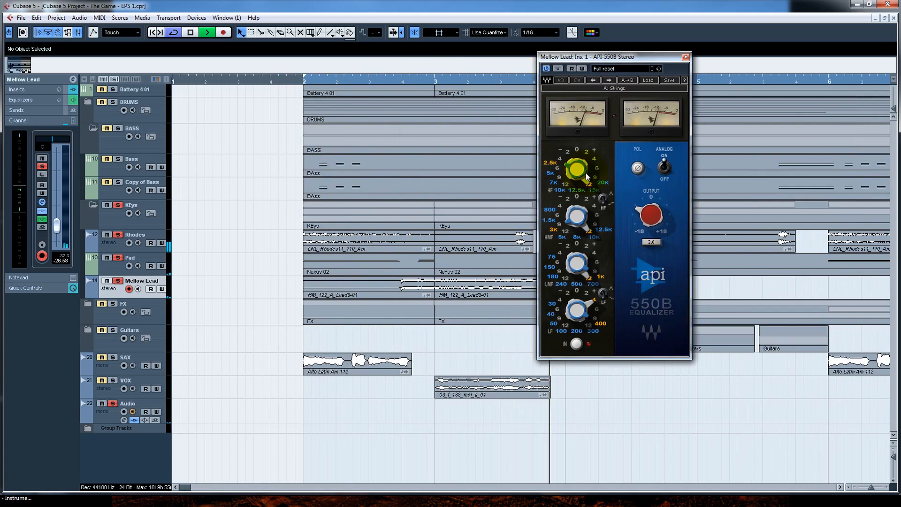
Step: Replay the Mellow Lead section from bar 2 with its API-550B Stereo bypassed and active, stop playback, and close the plug-in window
left_click(384, 78)
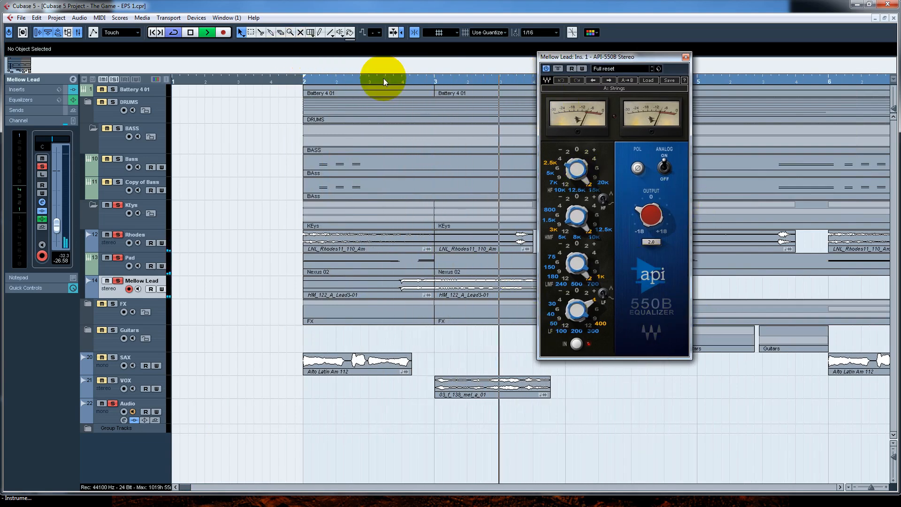
left_click(558, 69)
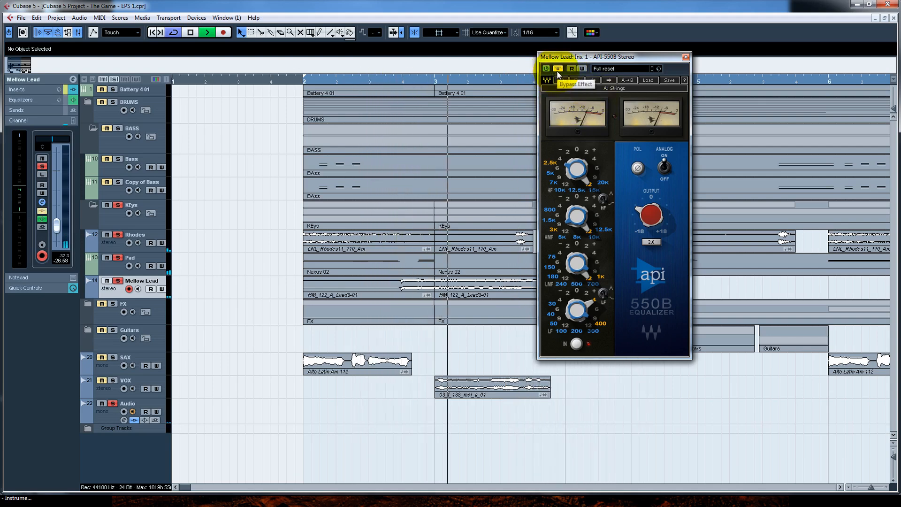
left_click(558, 69)
left_click(375, 86)
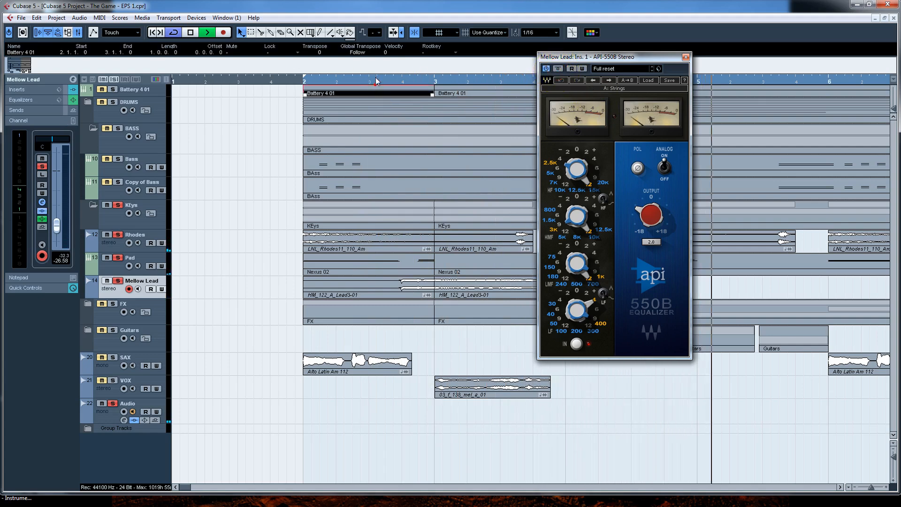
left_click(376, 77)
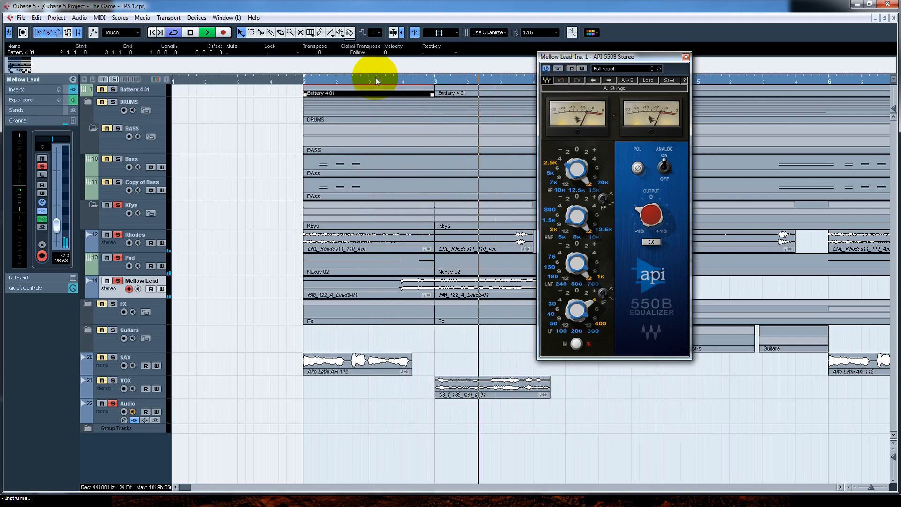
key("space")
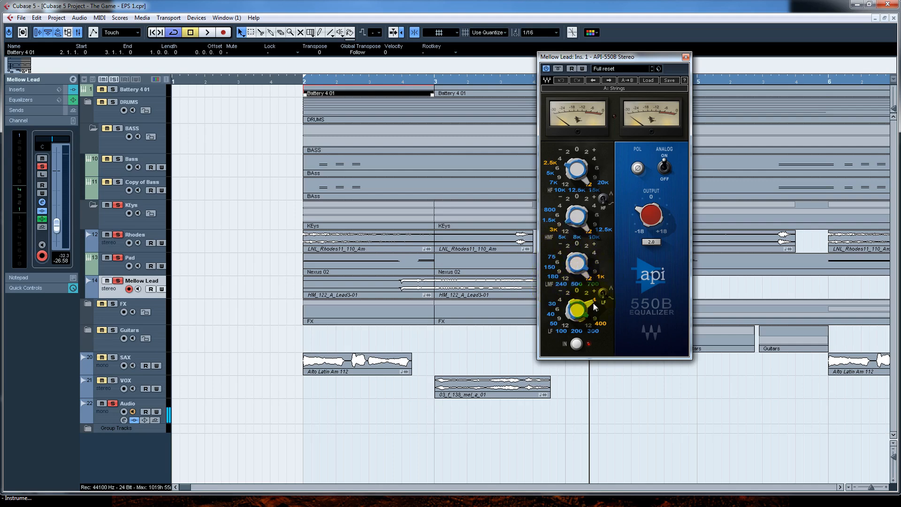
left_click_drag(635, 67, 600, 64)
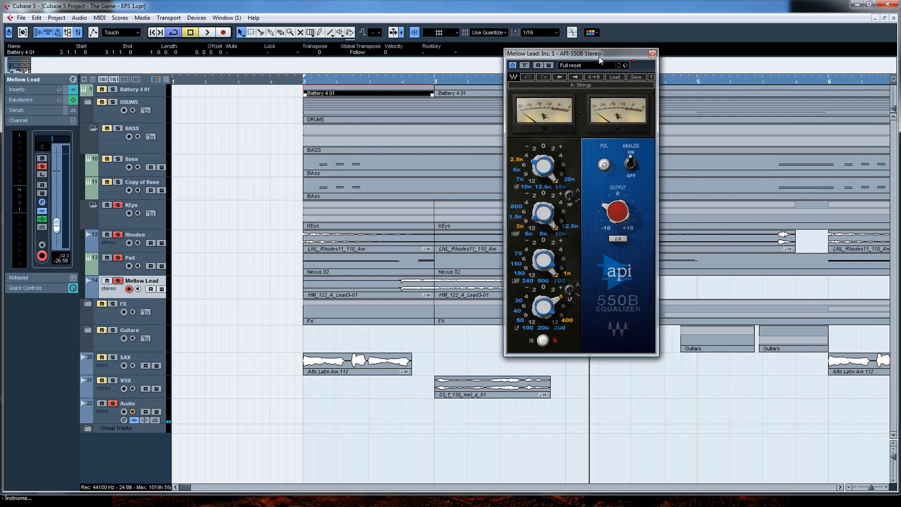
left_click(652, 54)
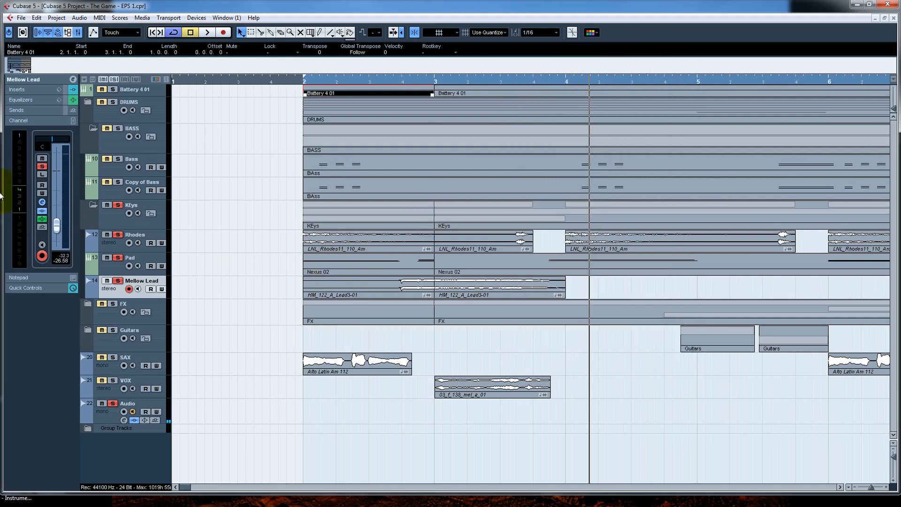
Step: Play from bar 2 and unmute the BASS and DRUMS folders so they sound together with the keys
key("KP_1")
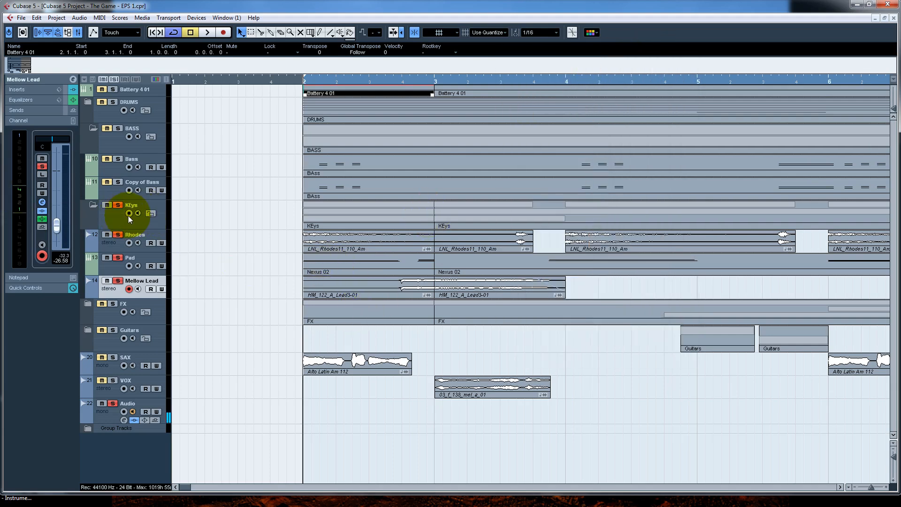
key("space")
left_click(108, 128)
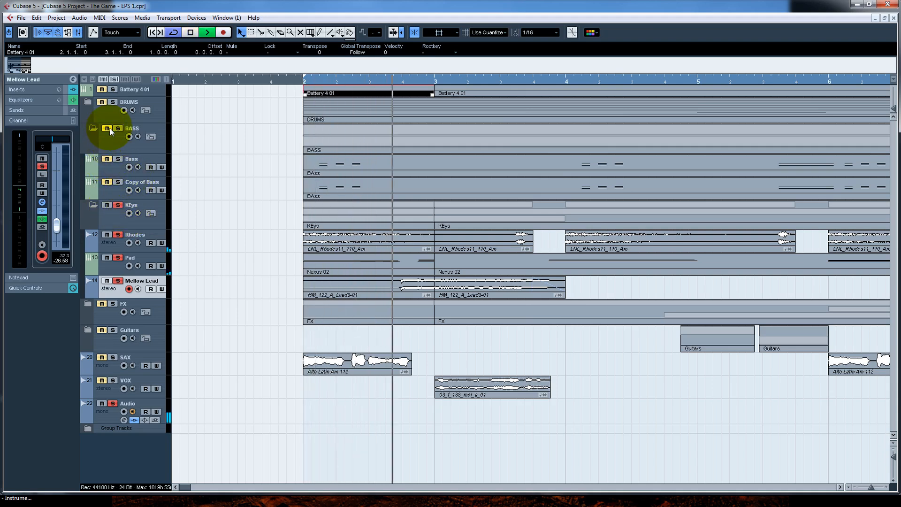
left_click(102, 102)
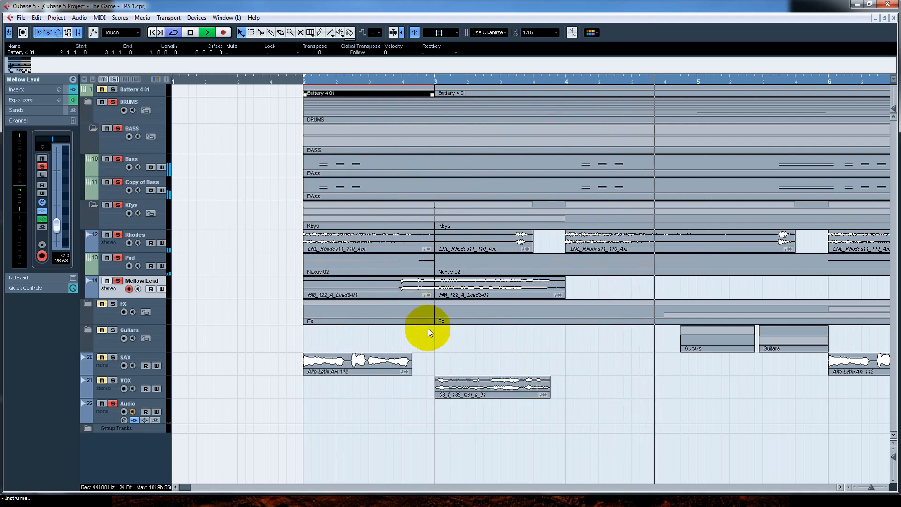
Step: Expand the Group Tracks folder and lower the Bass group's volume to -10.26 dB
left_click(88, 429)
scroll(159, 462, "down", 3)
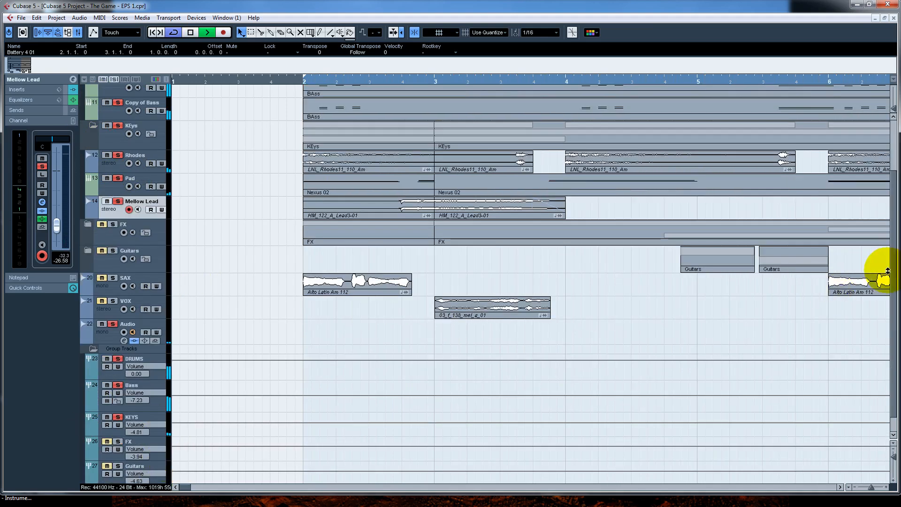
left_click_drag(893, 278, 888, 354)
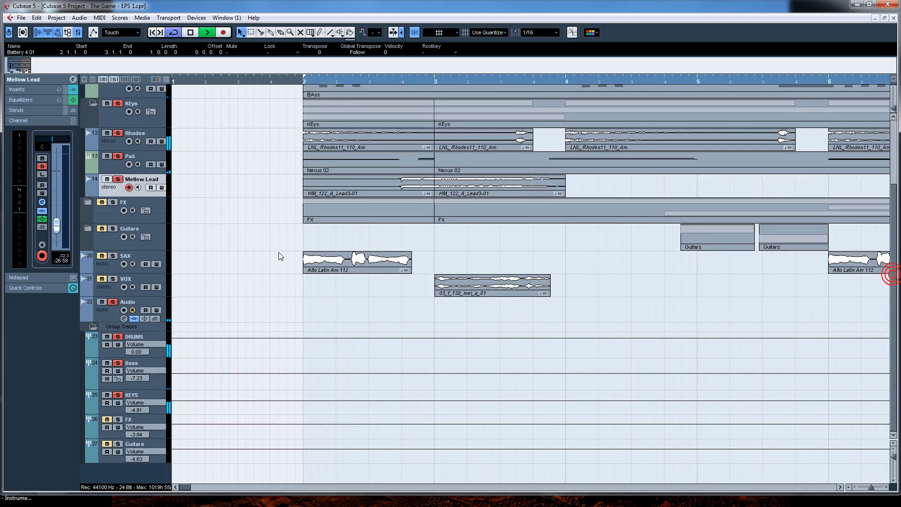
left_click(145, 399)
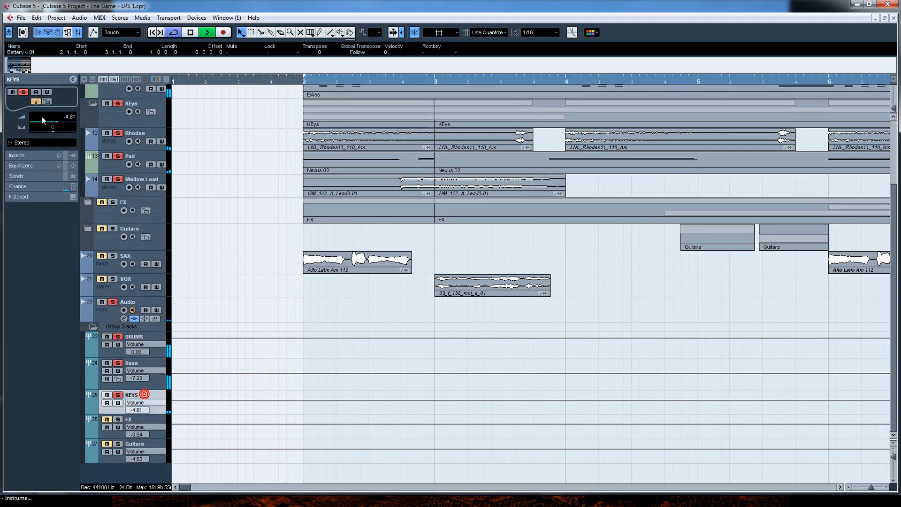
left_click(139, 362)
left_click_drag(55, 121, 49, 124)
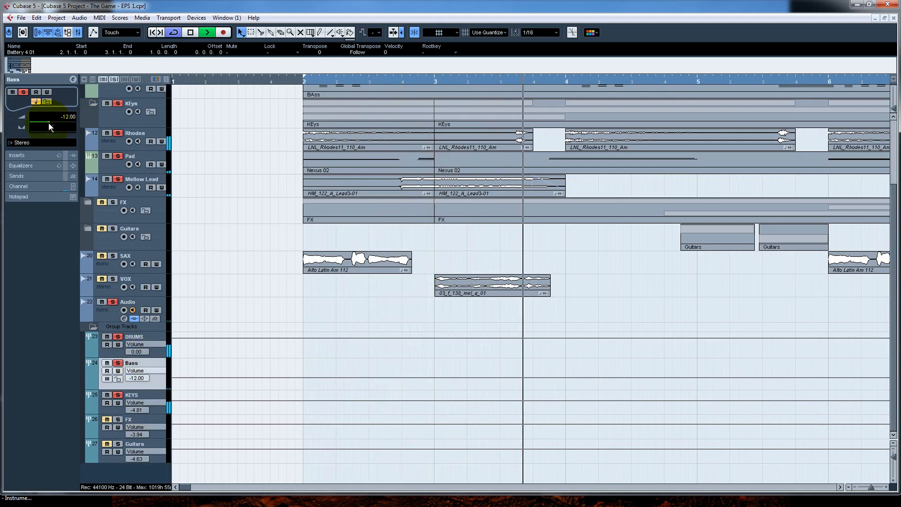
left_click_drag(49, 123, 50, 123)
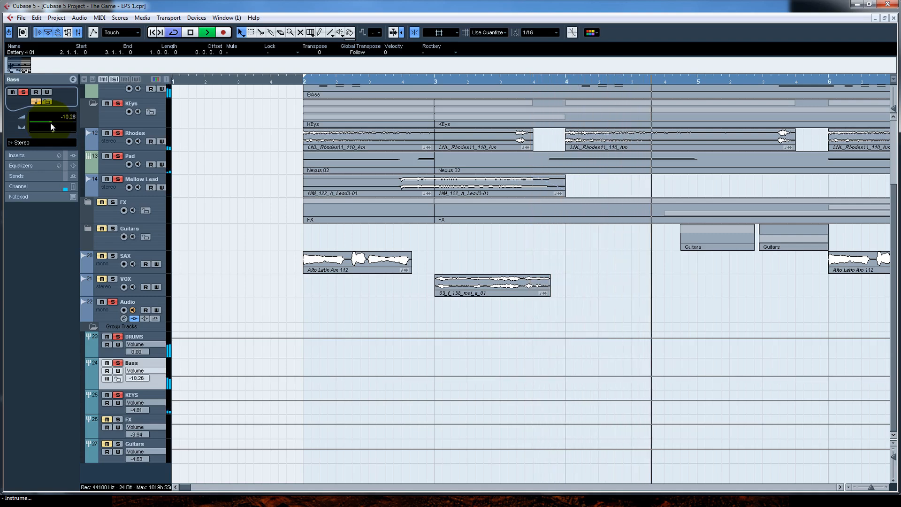
Step: Raise the KEYS group's volume to -2.47 dB and stop playback
left_click(141, 394)
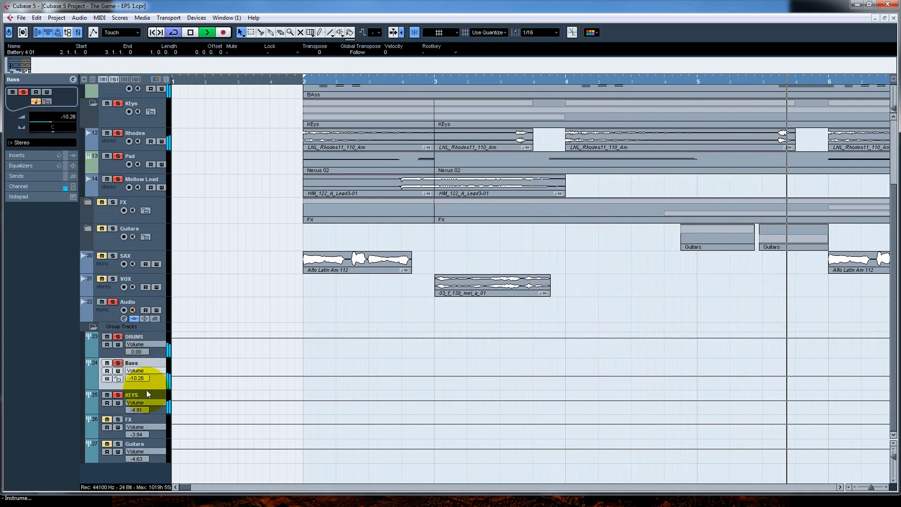
left_click(61, 120)
left_click_drag(61, 120, 60, 120)
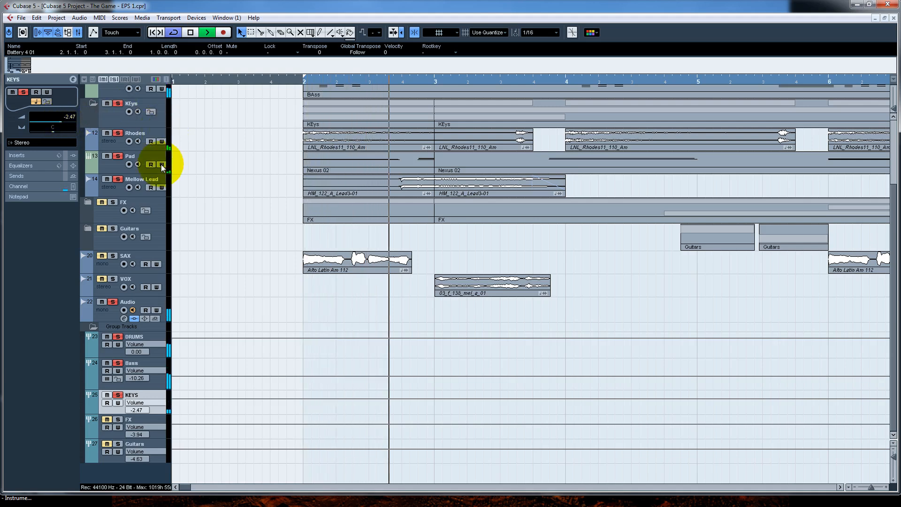
key("space")
Step: Collapse the KEys folder and expand the FX folder to show its Waves, Riser and Big Sweep Down tracks
left_click(115, 209)
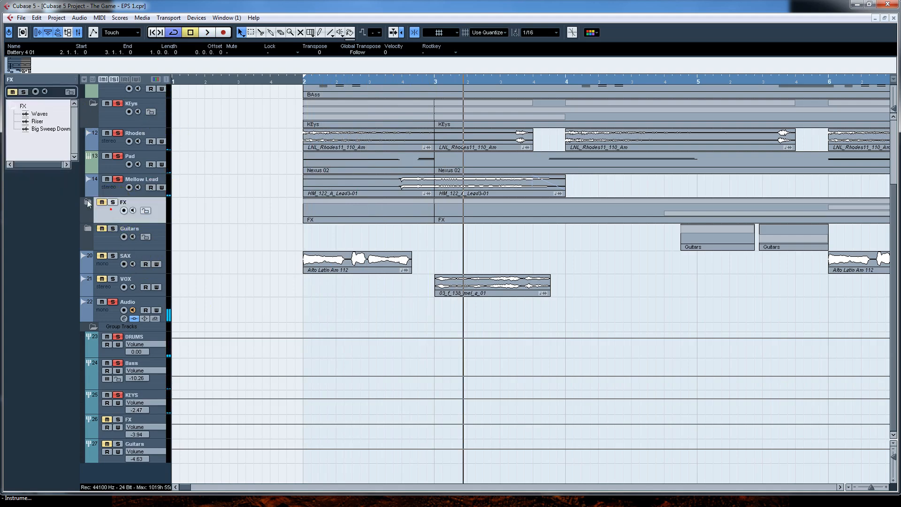
left_click(93, 106)
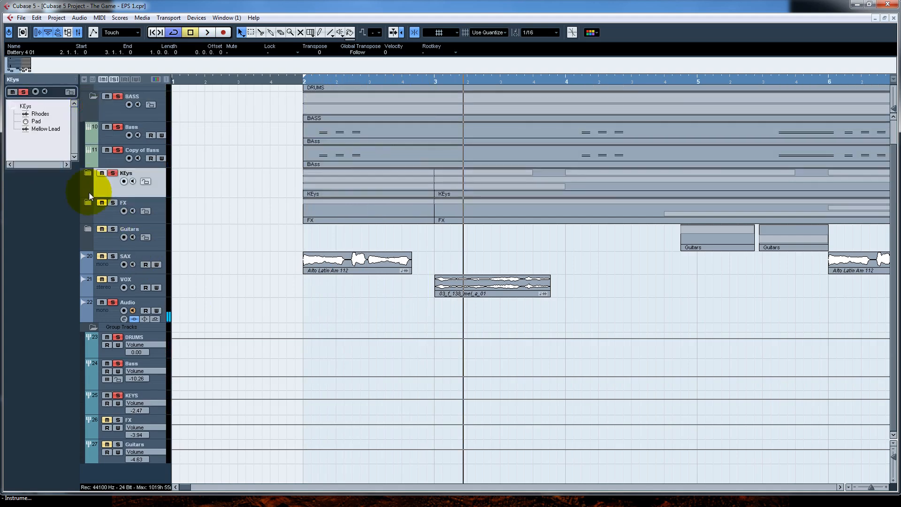
left_click(86, 174)
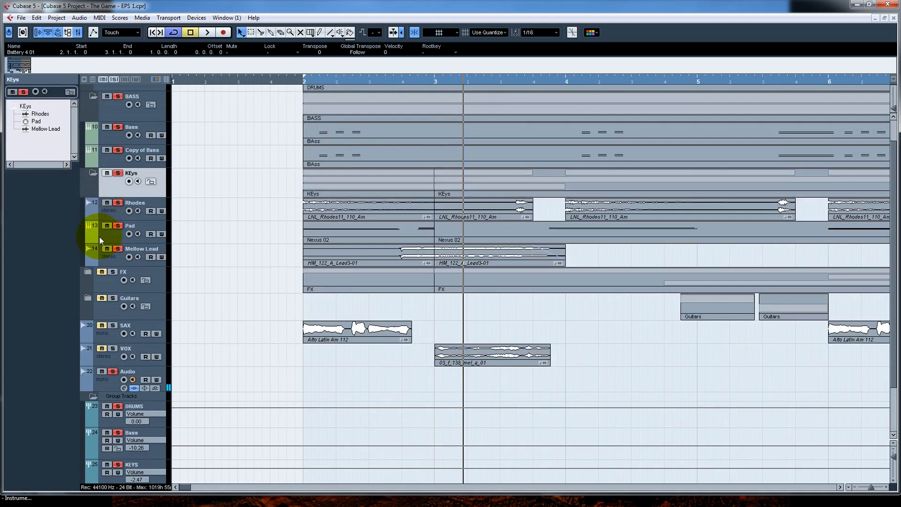
left_click(89, 173)
left_click(93, 202)
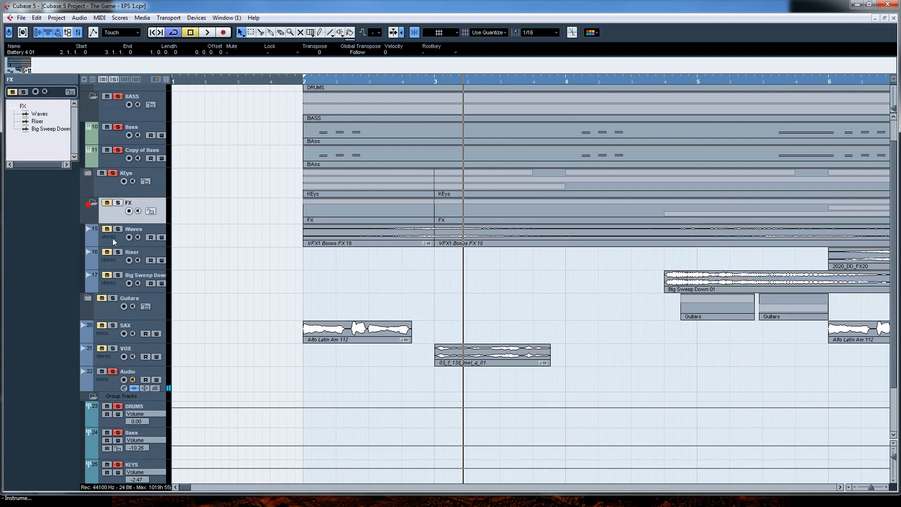
Step: Review the channel settings and EQ of the Waves, Riser and Big Sweep Down tracks, closing the settings window when finished
left_click(71, 79)
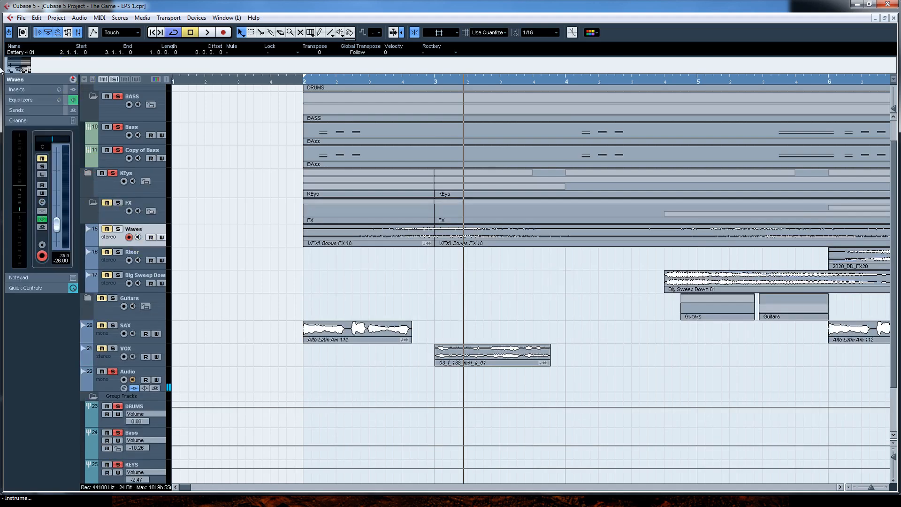
left_click(61, 76)
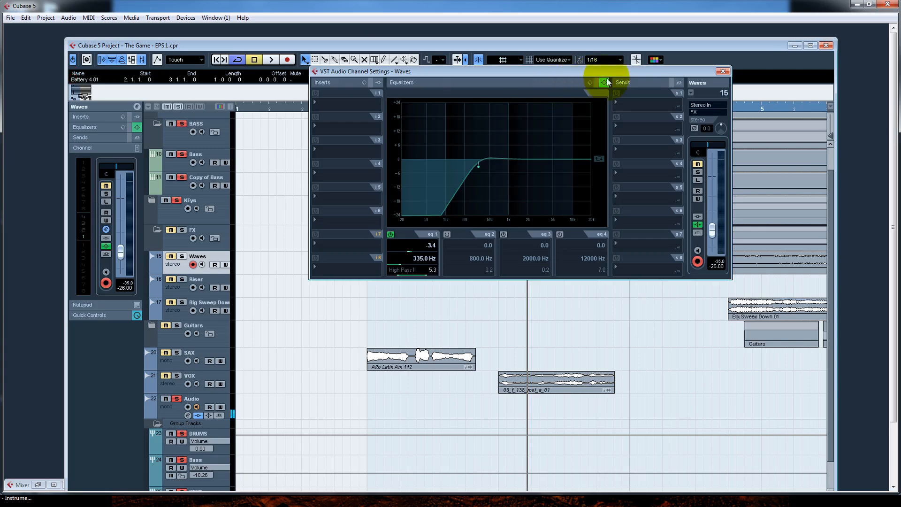
left_click(691, 94)
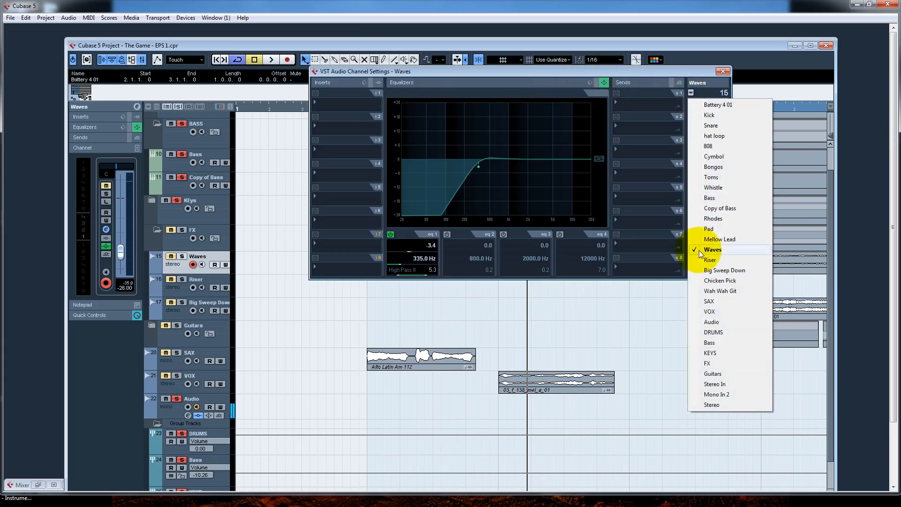
left_click(710, 260)
left_click(692, 94)
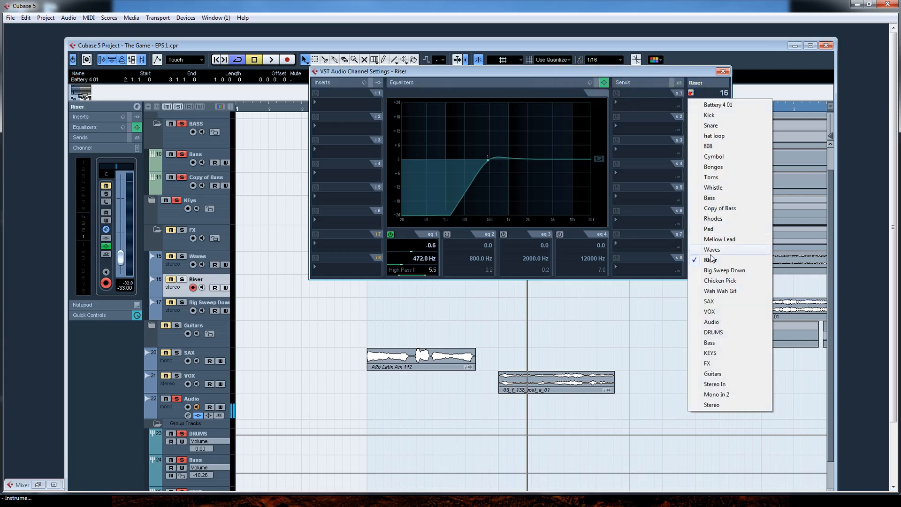
left_click(711, 272)
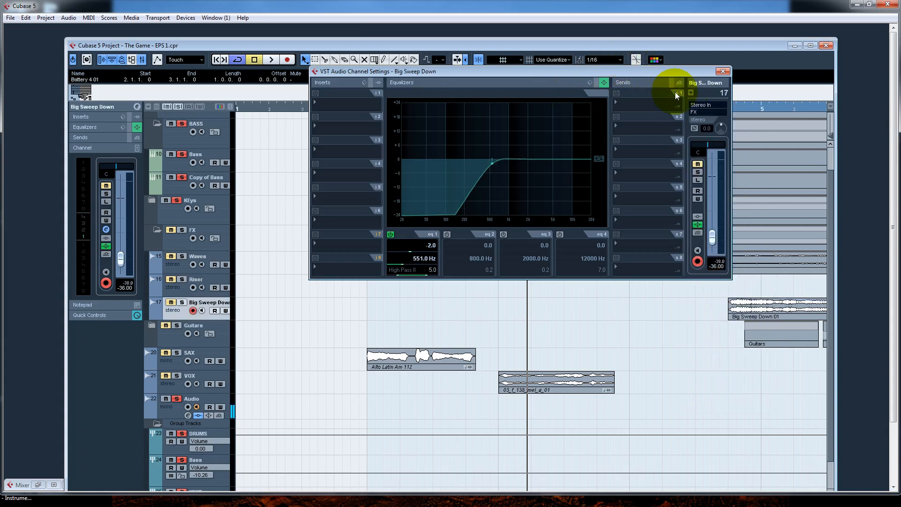
left_click(723, 71)
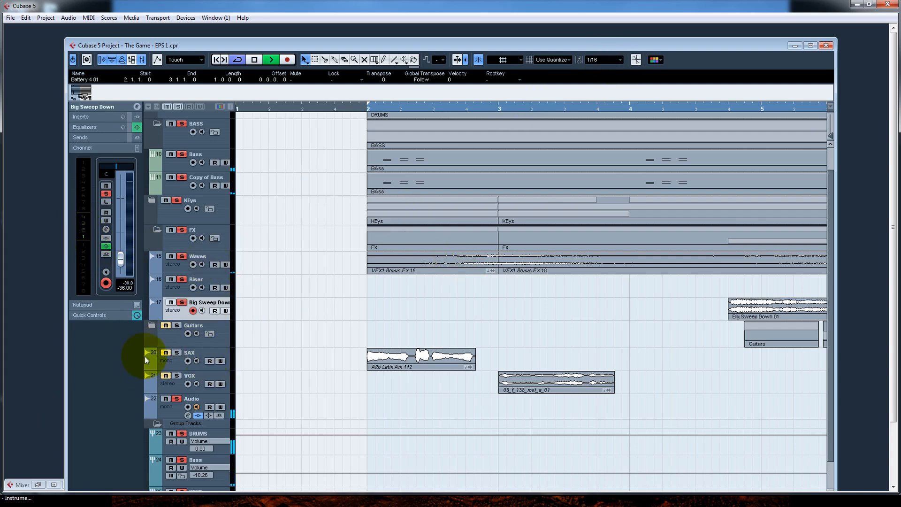
Step: Collapse the FX and BASS folders and expand the Guitars folder to show its tracks
left_click(158, 230)
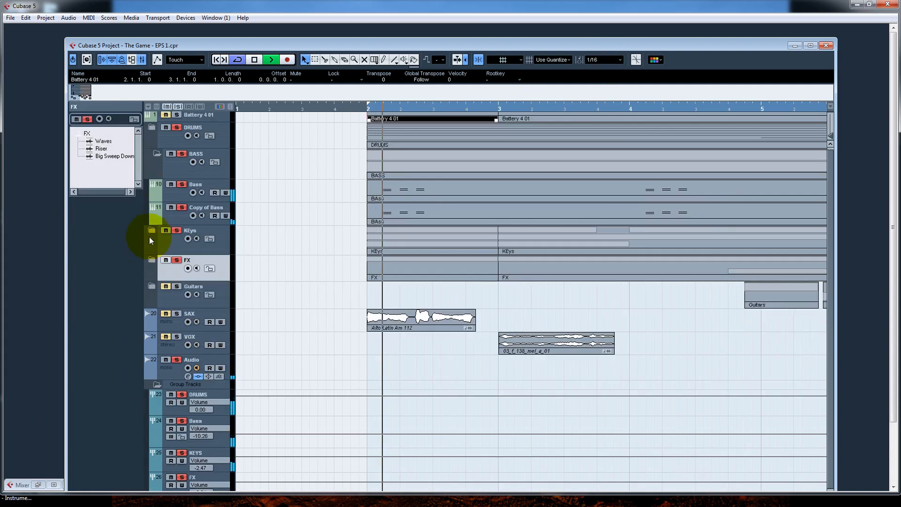
left_click(158, 155)
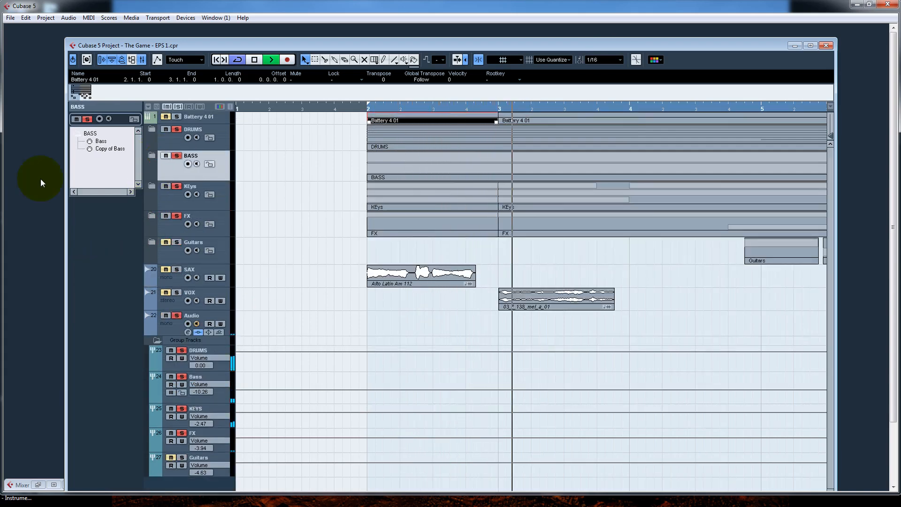
left_click(151, 242)
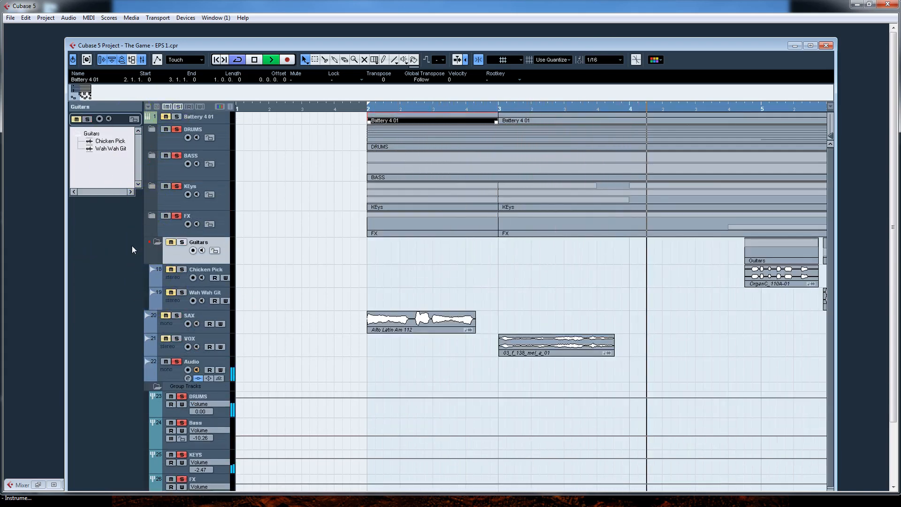
Step: Open the Chicken Pick channel's Maserati GTi Stereo insert and unmute the channel so it sounds in the mix
left_click(167, 278)
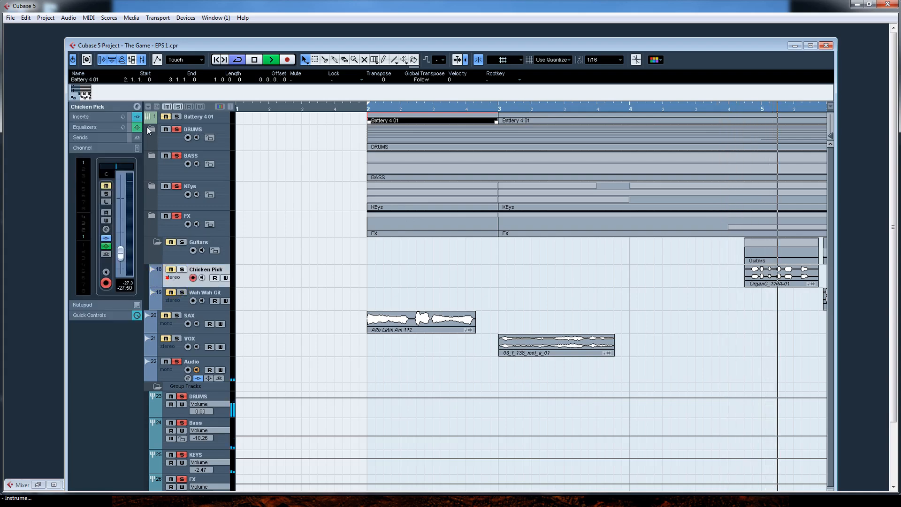
left_click(138, 107)
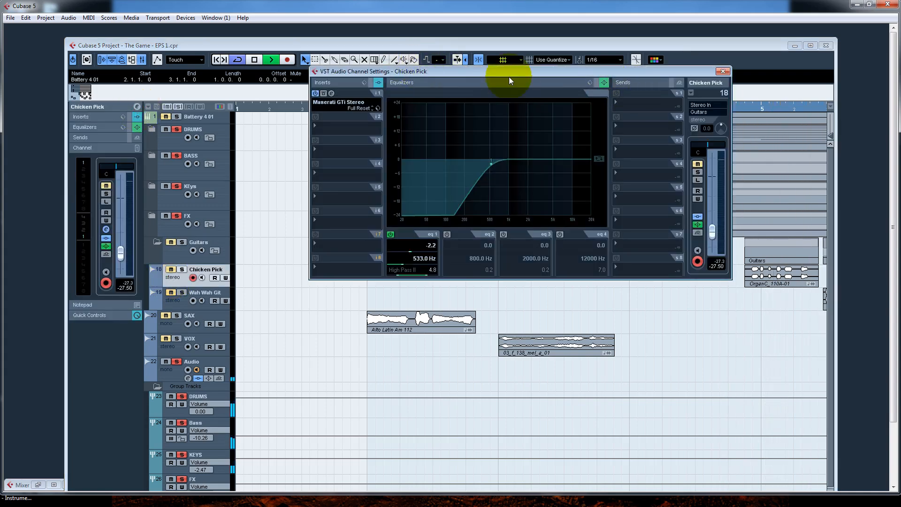
left_click(332, 94)
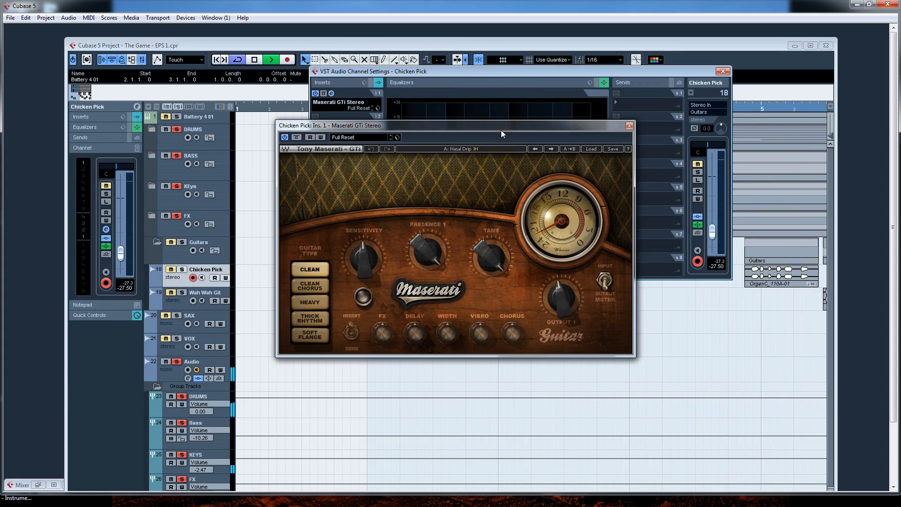
left_click_drag(501, 129, 518, 80)
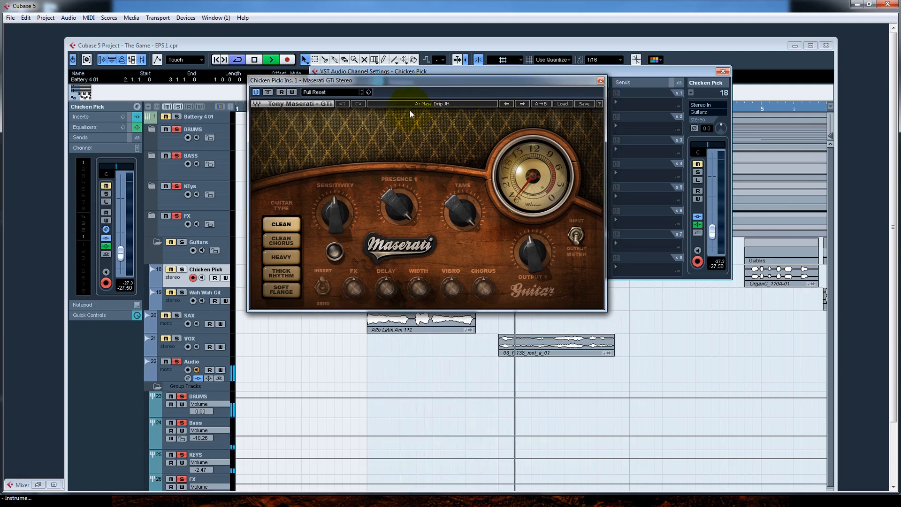
left_click_drag(561, 83, 503, 84)
left_click(698, 164)
left_click(697, 172)
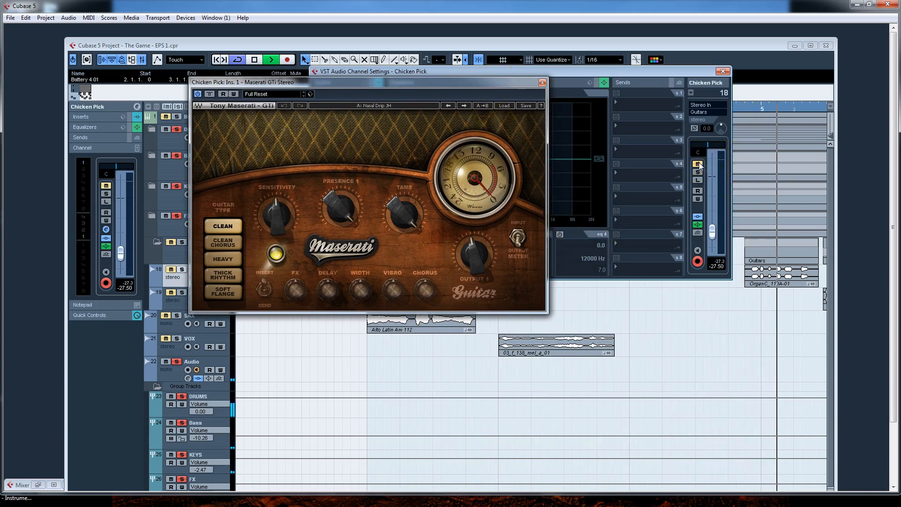
left_click_drag(483, 86, 534, 140)
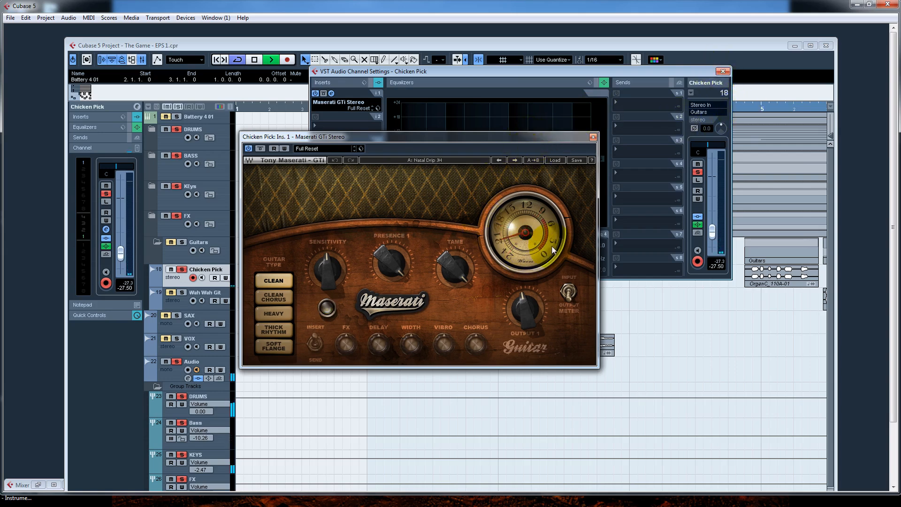
Step: Compare Chicken Pick with its Maserati GTi Stereo insert bypassed and active, leaving it active and closing the plug-in
left_click(260, 148)
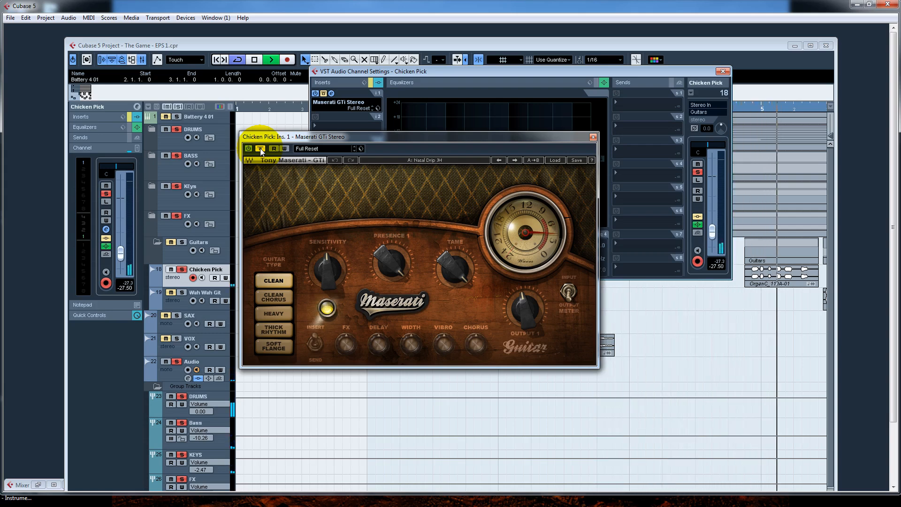
left_click(260, 148)
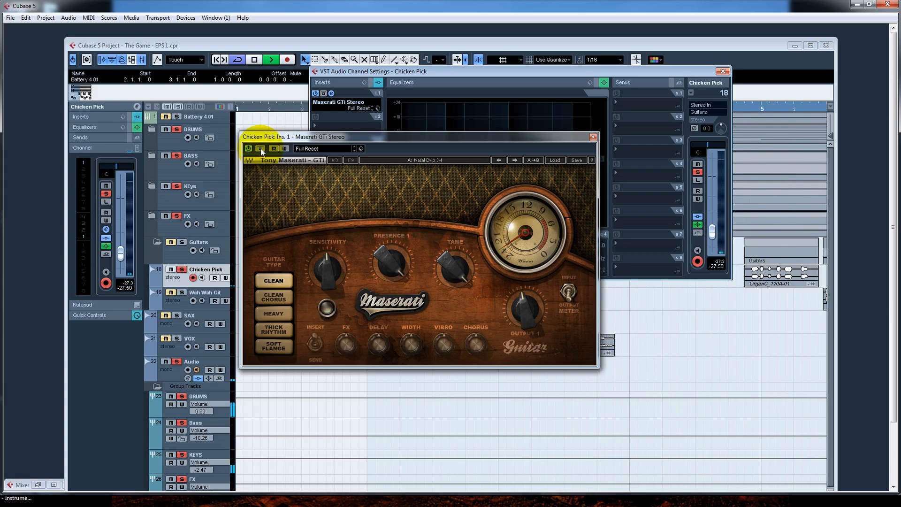
left_click(260, 149)
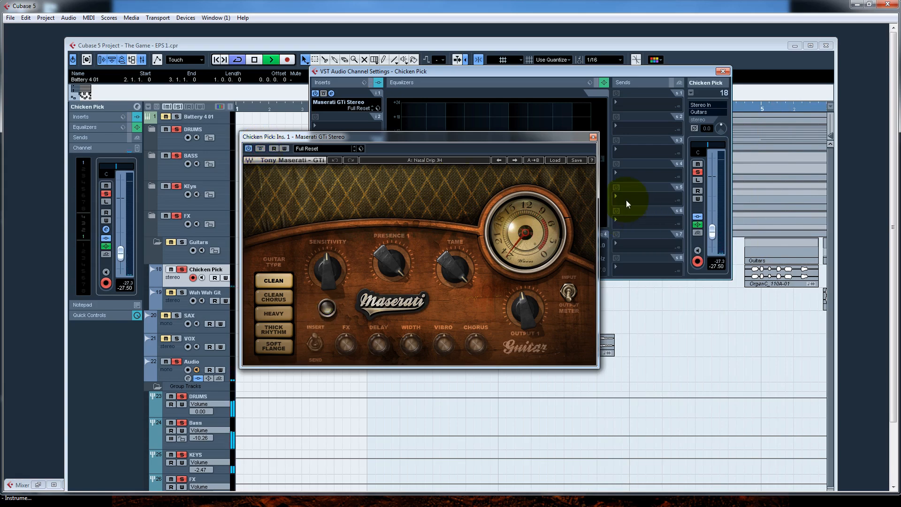
left_click(594, 138)
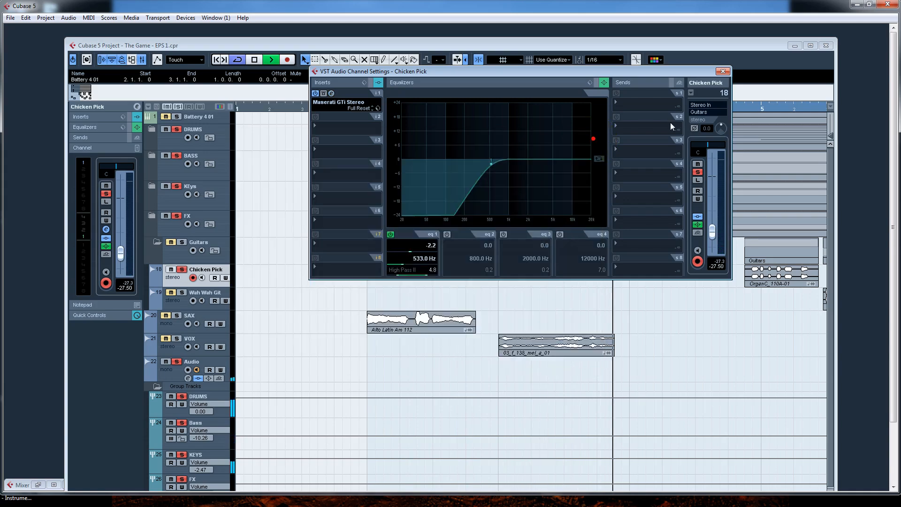
Step: Switch the channel settings to Wah Wah Git, open its Maserati GTi Stereo insert and unmute the channel
left_click(691, 93)
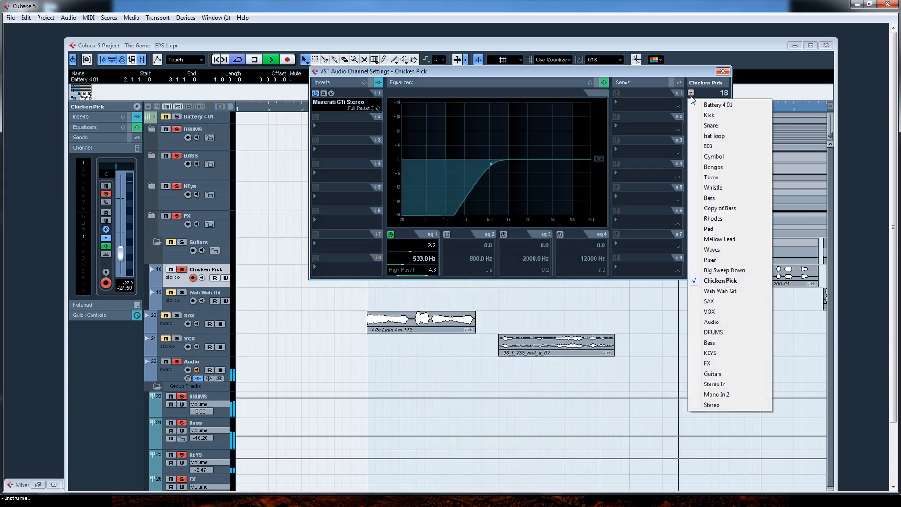
left_click(704, 291)
left_click(331, 94)
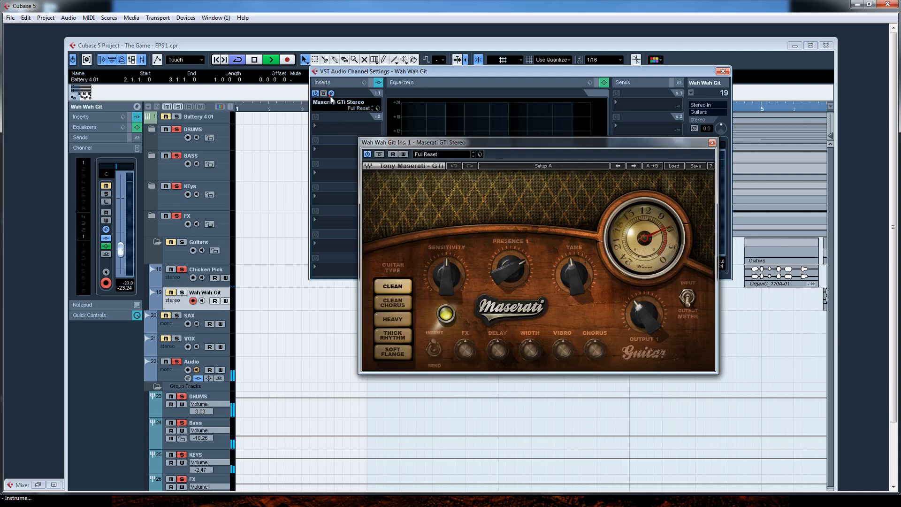
left_click_drag(590, 145, 591, 130)
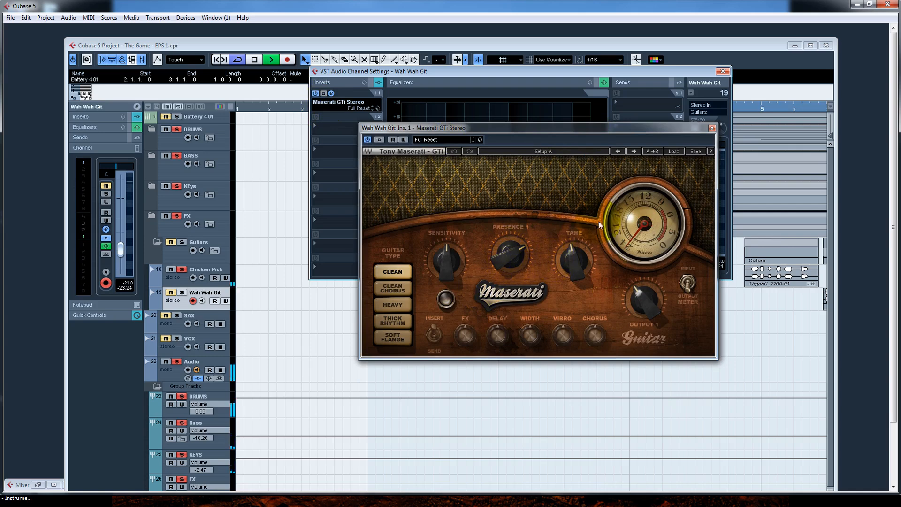
left_click_drag(618, 126, 513, 252)
left_click(698, 164)
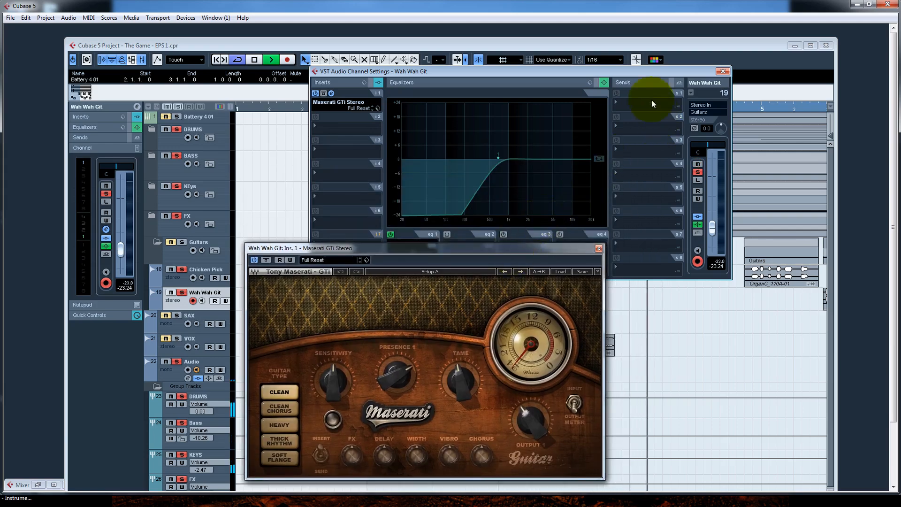
Step: Set the Wah Wah Git channel's volume to -22.40 dB and close its plug-in and channel settings windows
left_click_drag(649, 75, 530, 55)
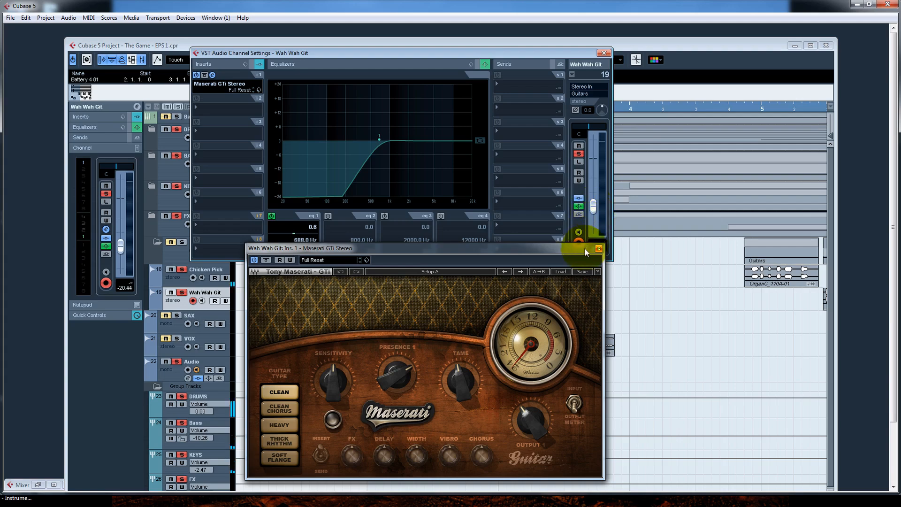
left_click_drag(584, 249, 619, 213)
left_click(634, 213)
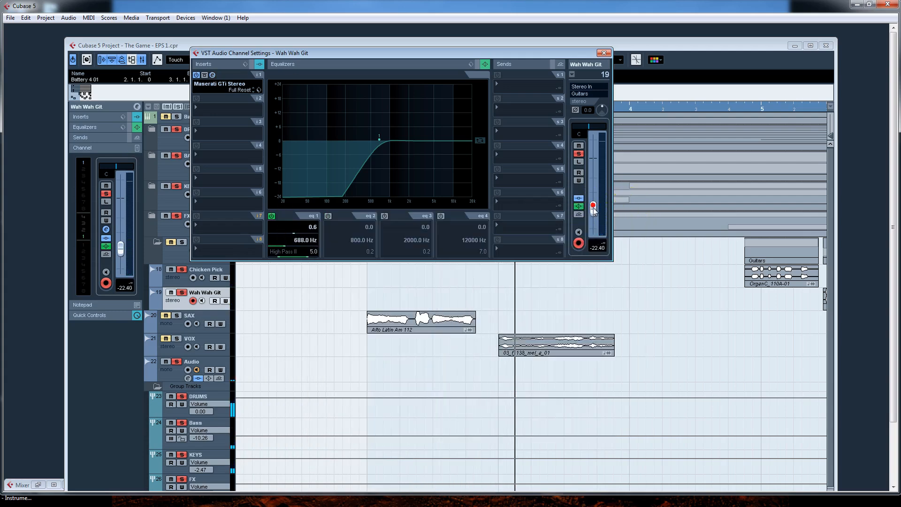
left_click(604, 52)
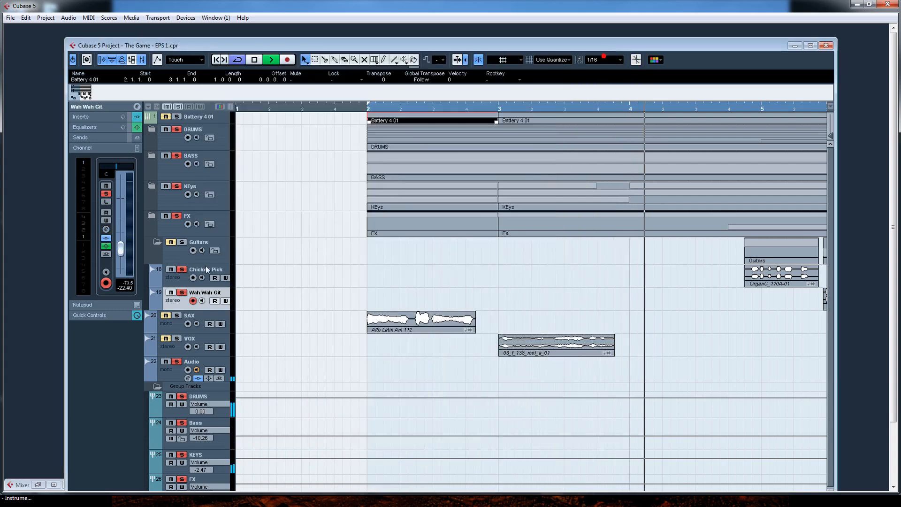
Step: Unmute and collapse the Guitars folder, and stop playback
left_click(171, 242)
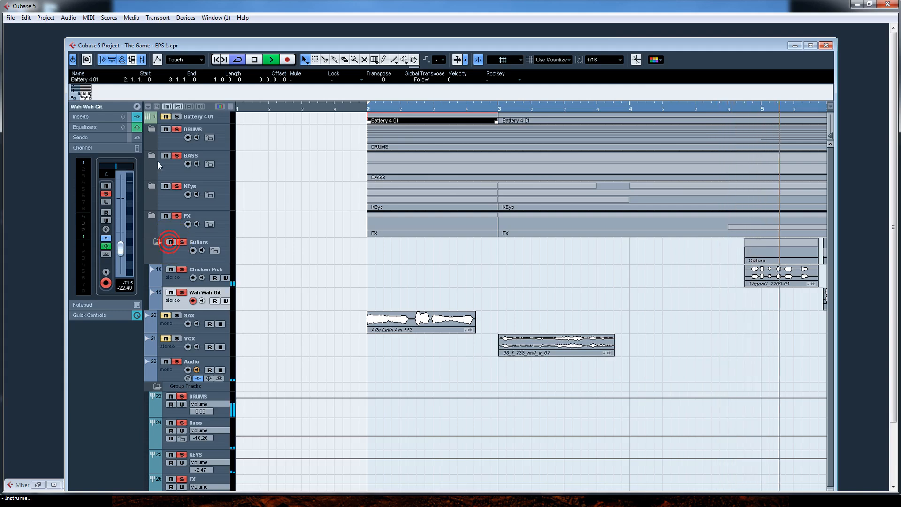
left_click(157, 244)
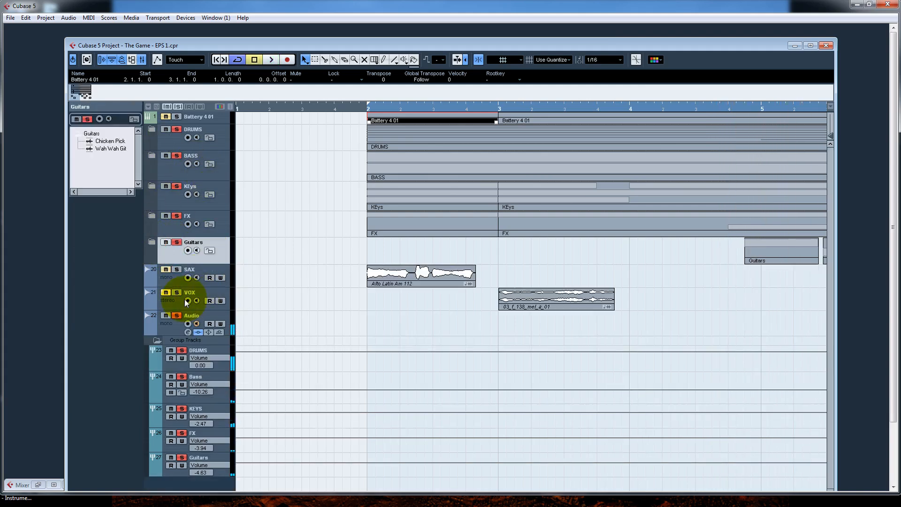
key("space")
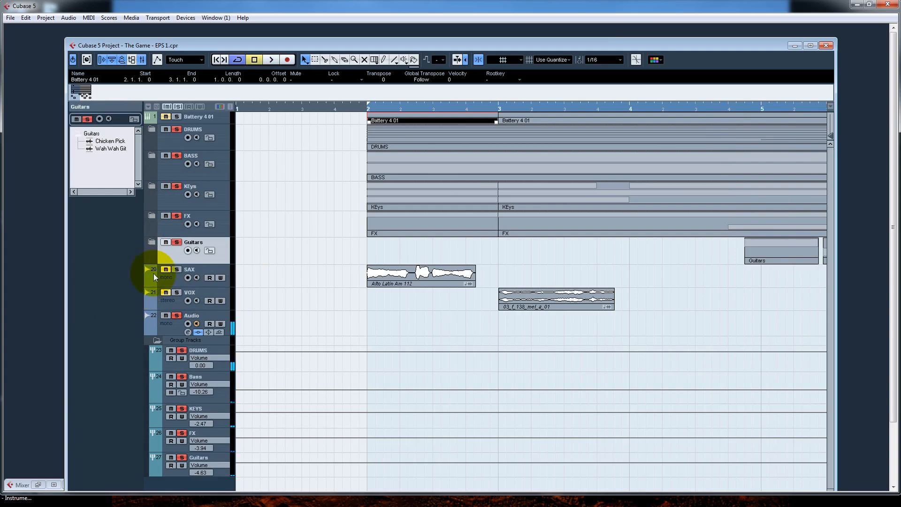
Step: Maximize the project window and zoom out the timeline to show the whole arrangement from bar 2 to bar 10
left_click(811, 46)
left_click(854, 488)
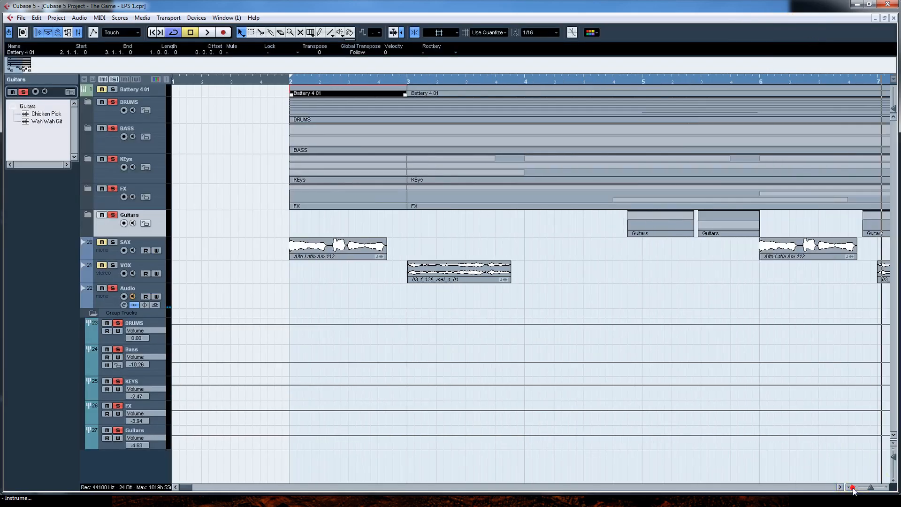
left_click(854, 487)
left_click(854, 488)
left_click(255, 294)
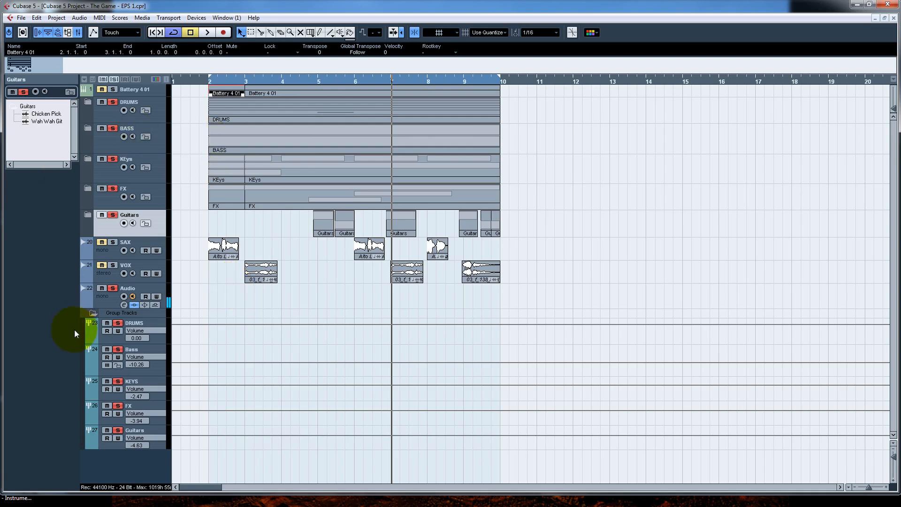
Step: Unmute the SAX track and open its Compressor and API-550A Stereo inserts from the channel settings
left_click(106, 247)
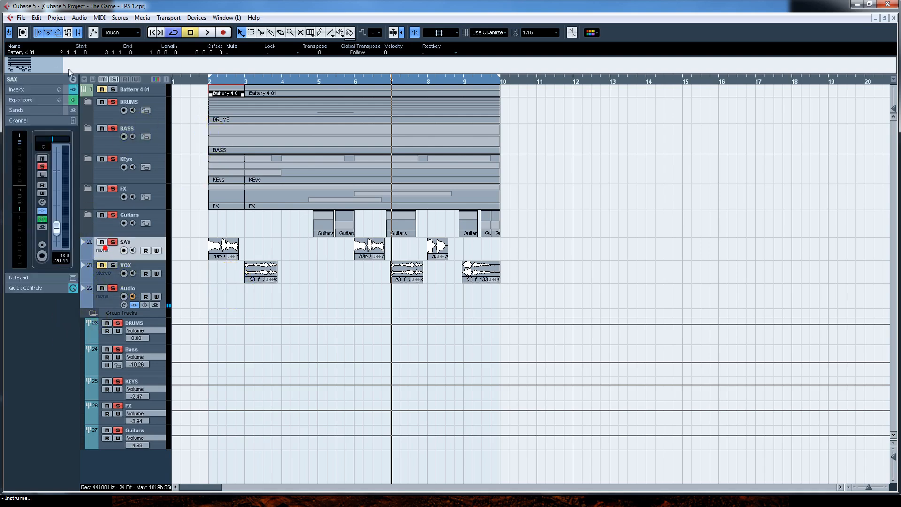
left_click(72, 76)
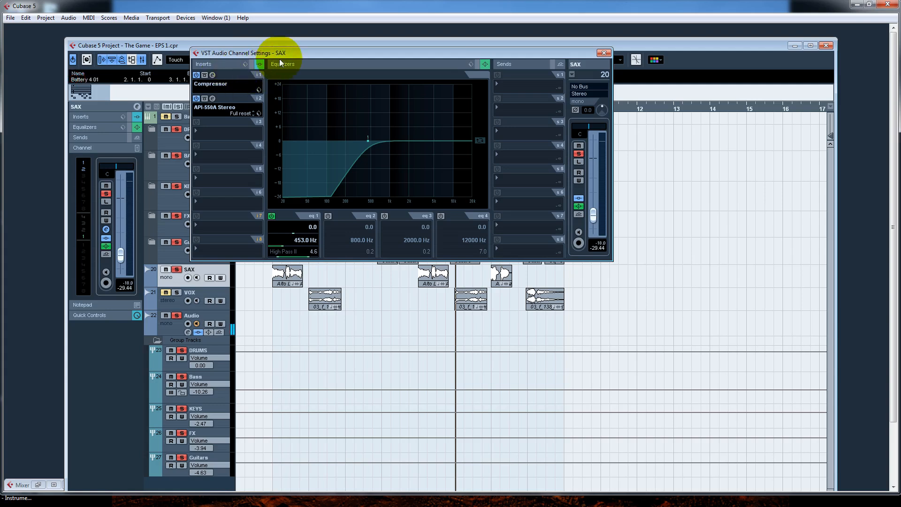
left_click_drag(292, 56, 348, 56)
left_click(268, 74)
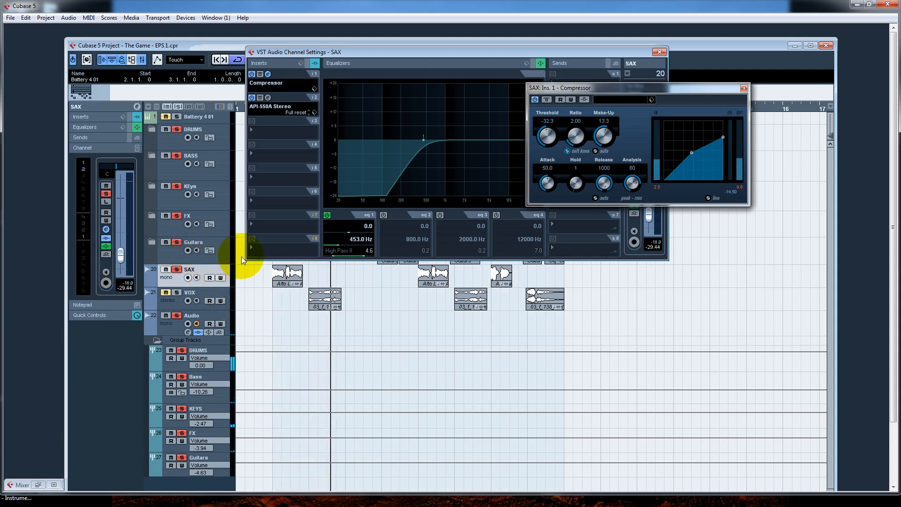
left_click(267, 97)
left_click_drag(532, 66, 433, 74)
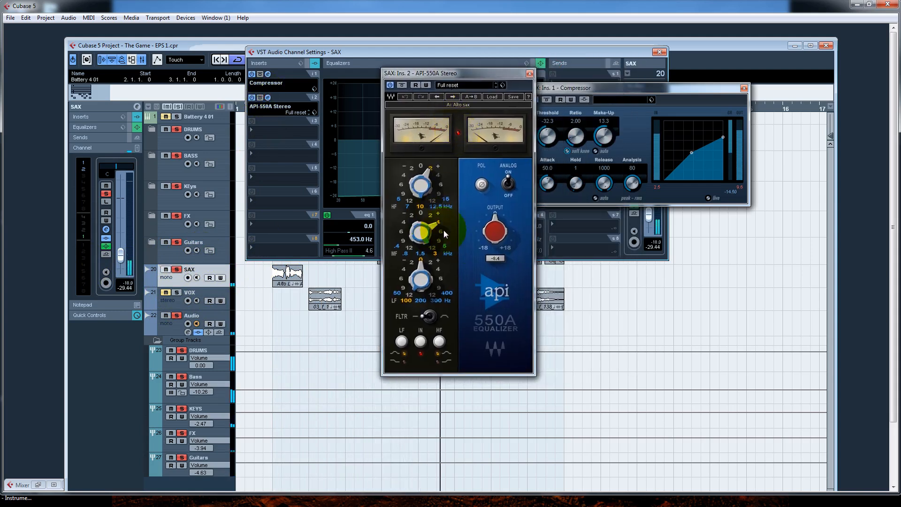
Step: Lower the output level of the SAX channel's API-550A Stereo equalizer to -9.1 dB
left_click_drag(502, 242, 488, 224)
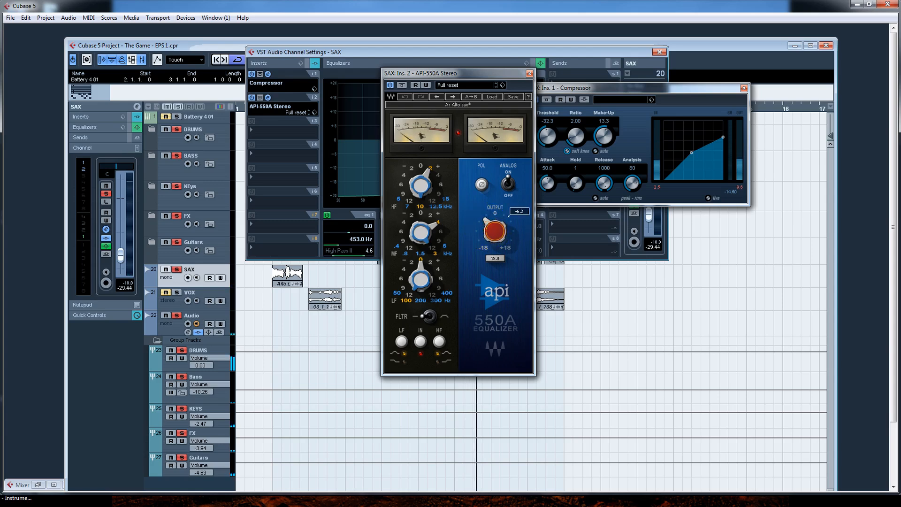
left_click(467, 80)
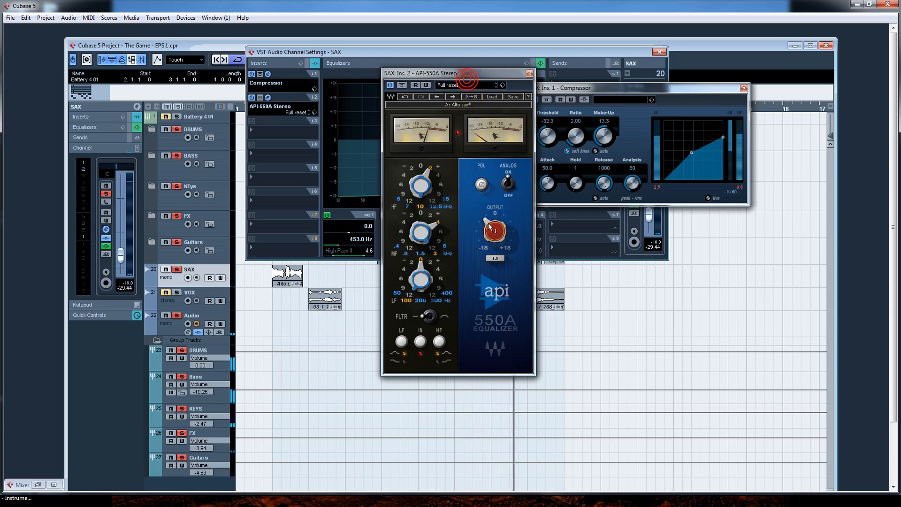
left_click_drag(493, 228, 493, 232)
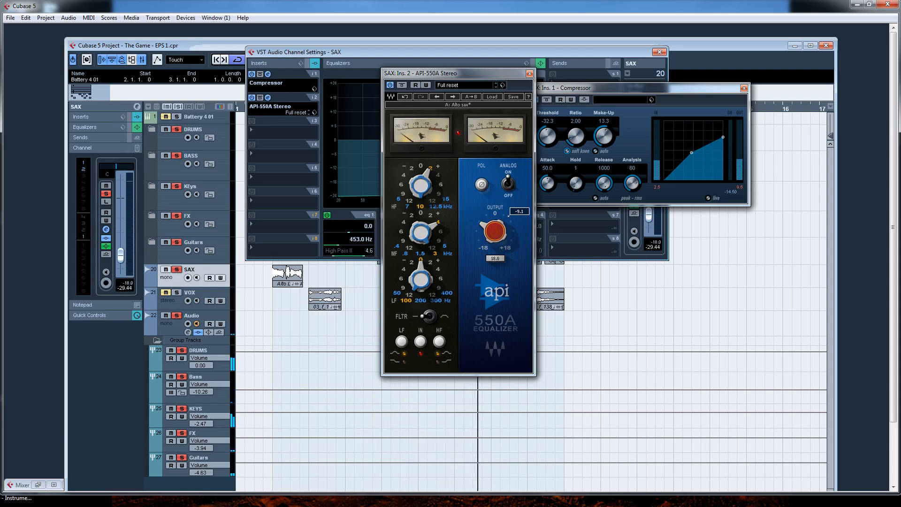
left_click(477, 193)
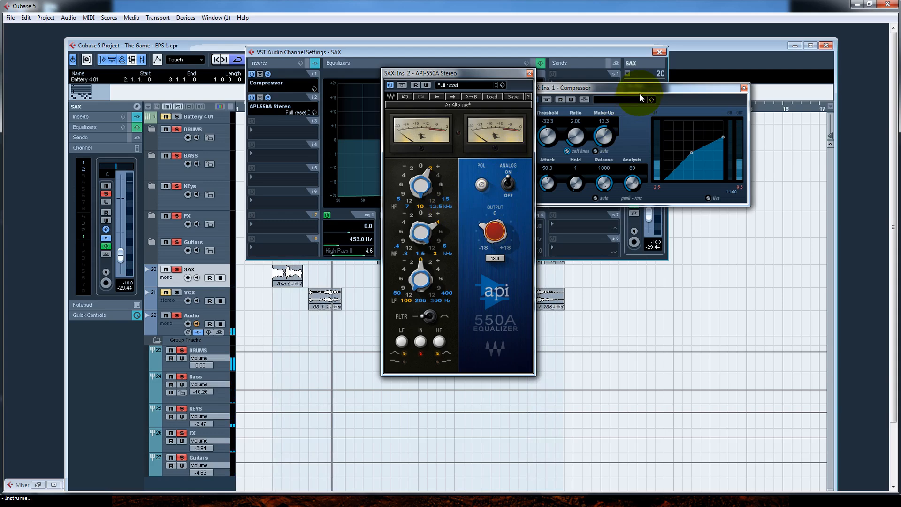
Step: Set the SAX channel's volume to -19.02 dB and close its plug-in and channel settings windows
left_click(744, 87)
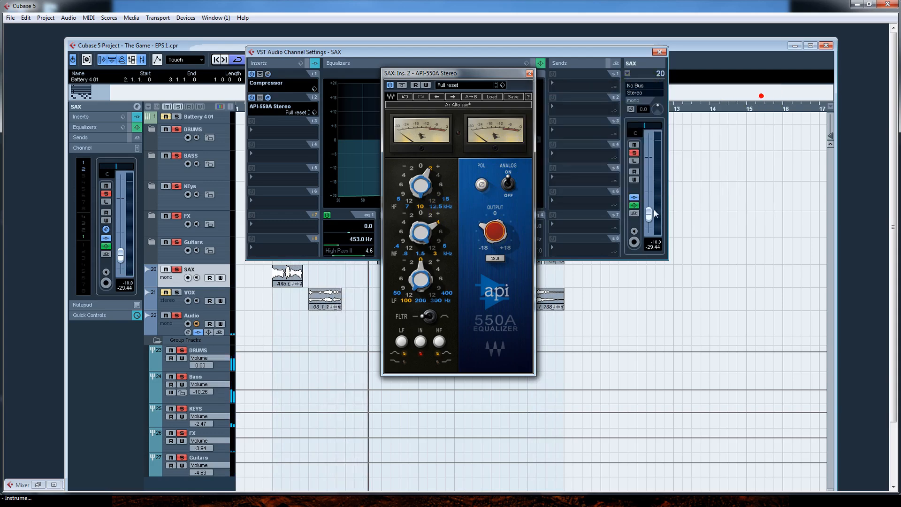
left_click_drag(650, 213, 650, 207)
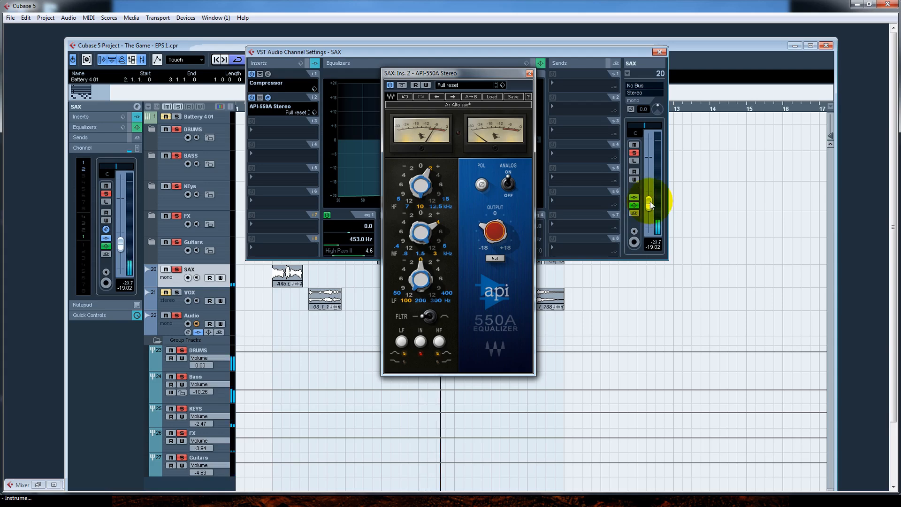
left_click(530, 74)
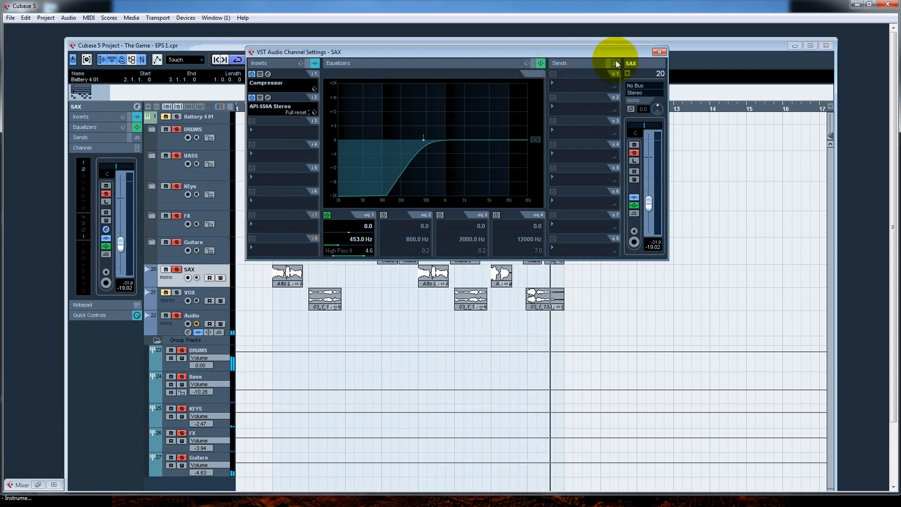
left_click(659, 51)
Step: Unmute and solo the VOX track, and open its VEQ4 Stereo insert from the channel settings
left_click(197, 296)
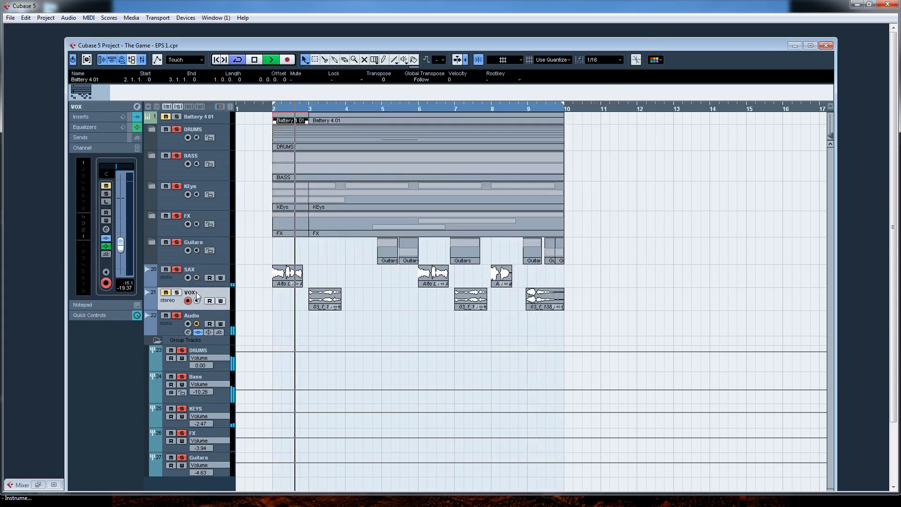
left_click(165, 292)
left_click(176, 292)
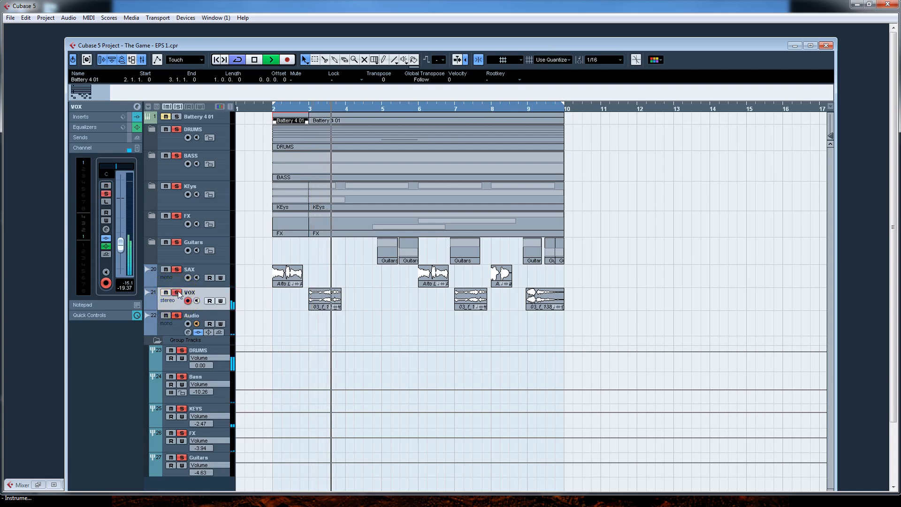
left_click(136, 107)
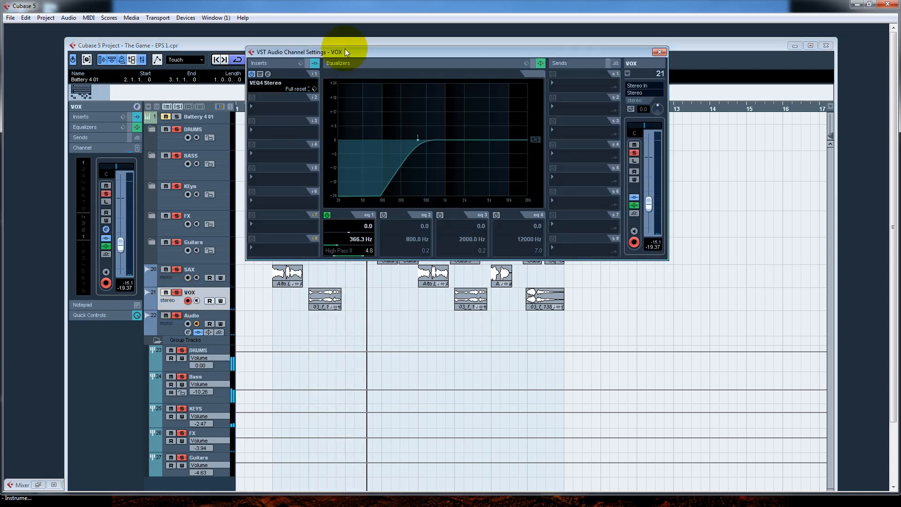
left_click(267, 74)
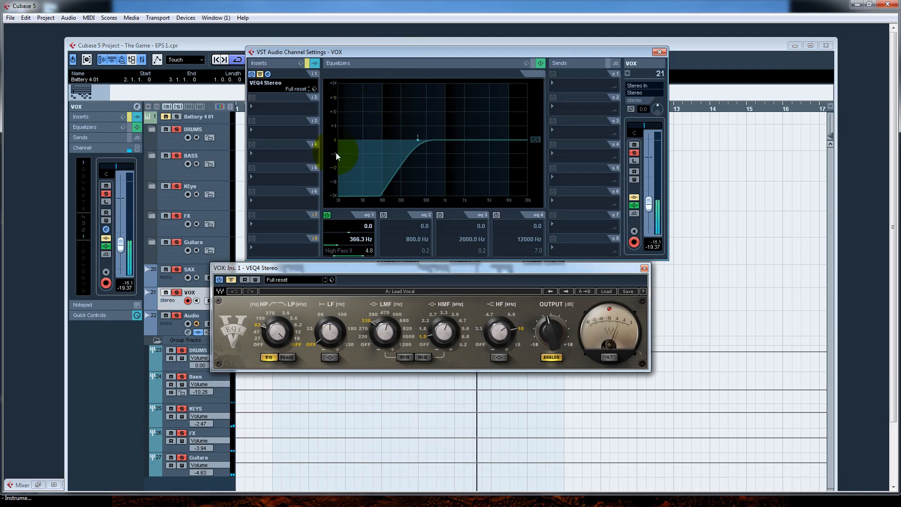
Step: Compare the VOX track's sound with the VEQ4 Stereo insert bypassed, switched off and active, leaving the insert active
left_click(260, 75)
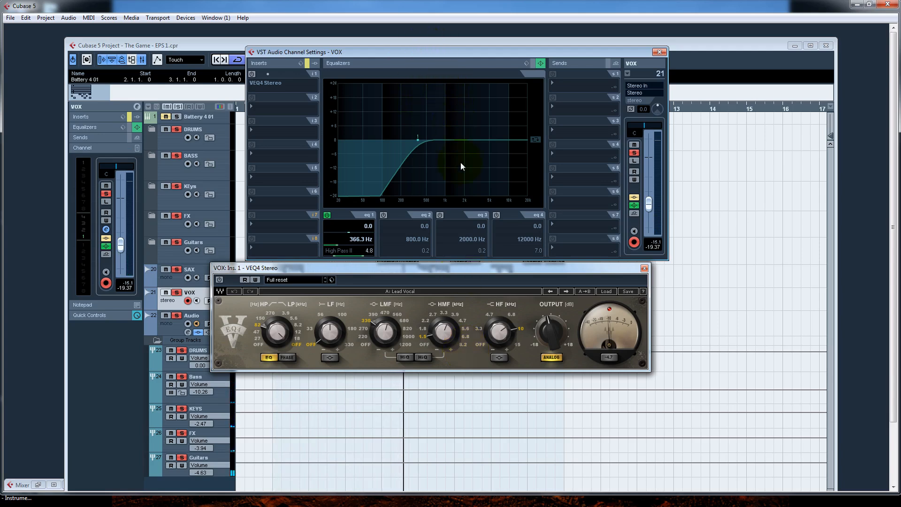
left_click(253, 74)
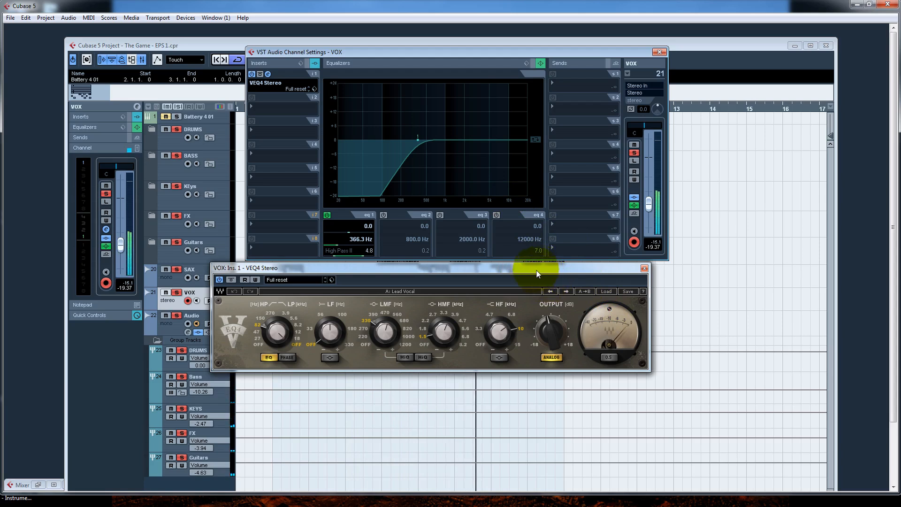
left_click(232, 280)
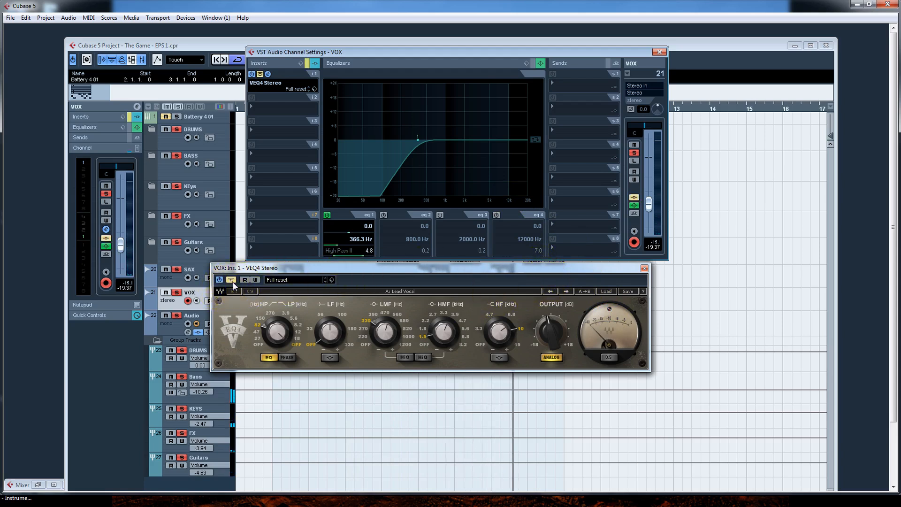
left_click(232, 280)
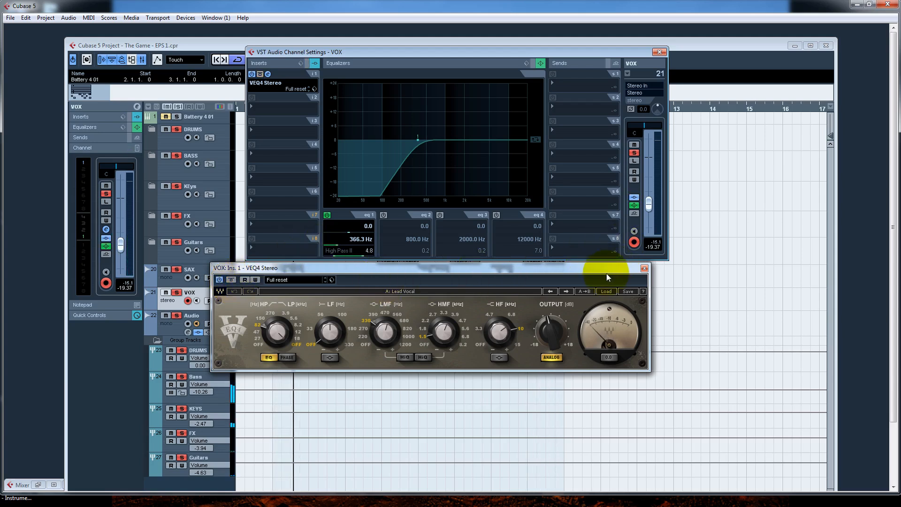
Step: Close the VEQ4 Stereo window and move the VOX channel settings window slightly lower over the arrangement
left_click(644, 269)
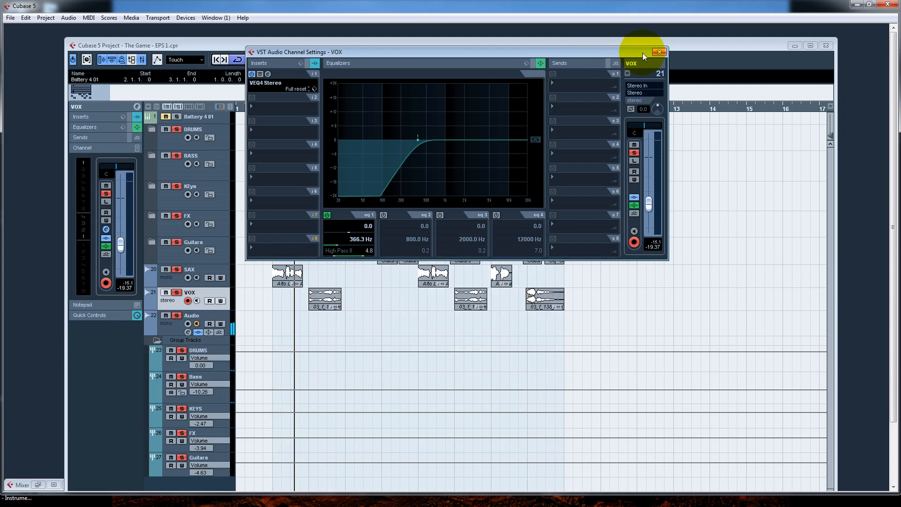
left_click_drag(643, 53, 638, 75)
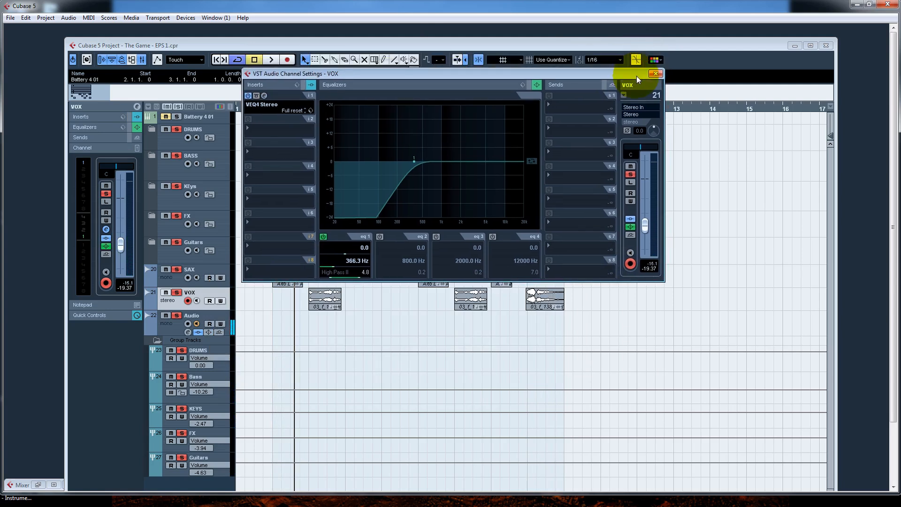
left_click_drag(628, 74, 633, 75)
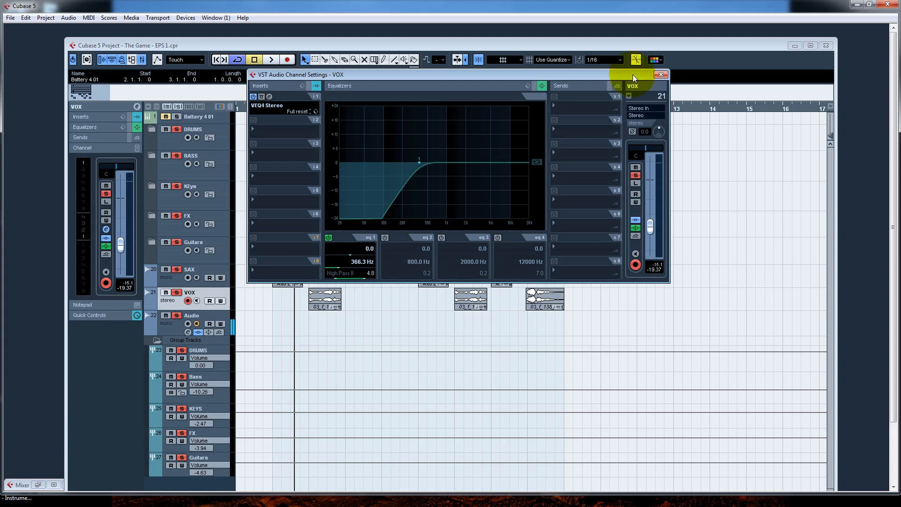